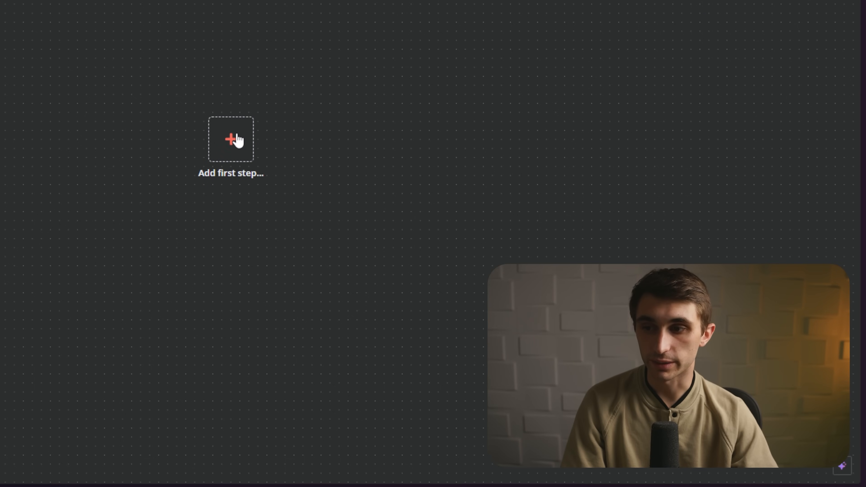
- Add a Telegram 'On message' trigger as the first step and start creating a new Telegram credential
{"action": "left_click", "coordinate": [236, 140]}
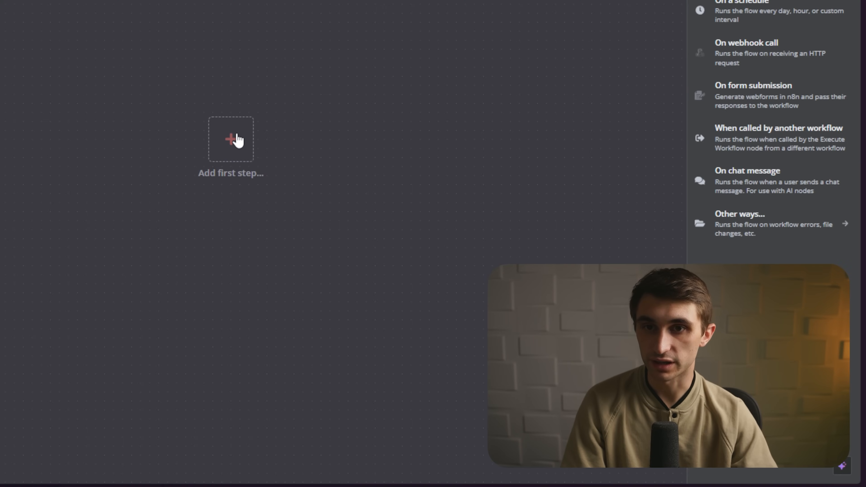
{"action": "type", "text": "tel"}
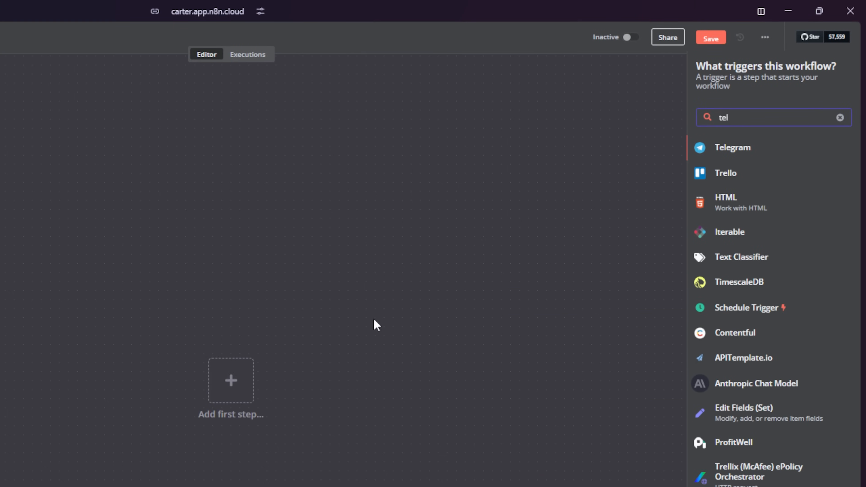
{"action": "type", "text": "egram"}
{"action": "left_click", "coordinate": [740, 153]}
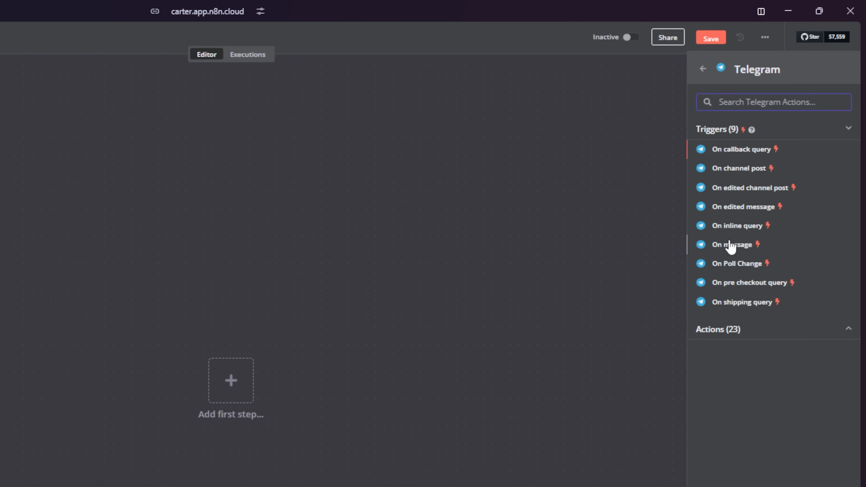
{"action": "left_click", "coordinate": [730, 245]}
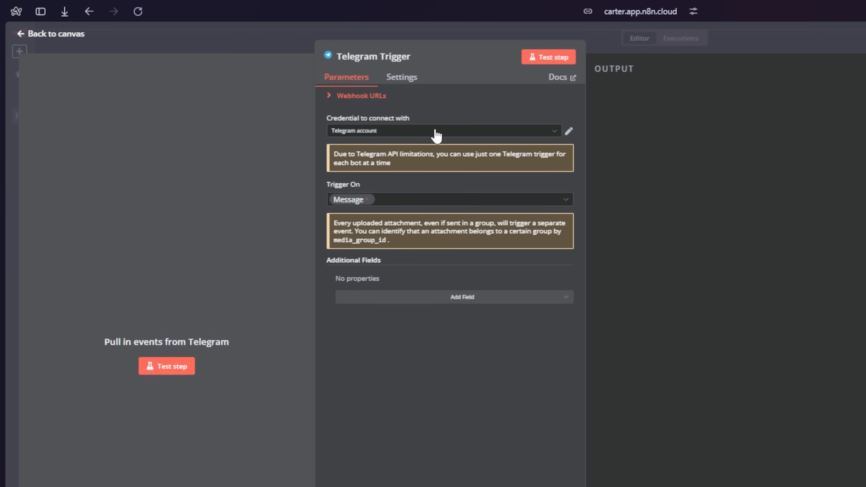
{"action": "left_click", "coordinate": [393, 137]}
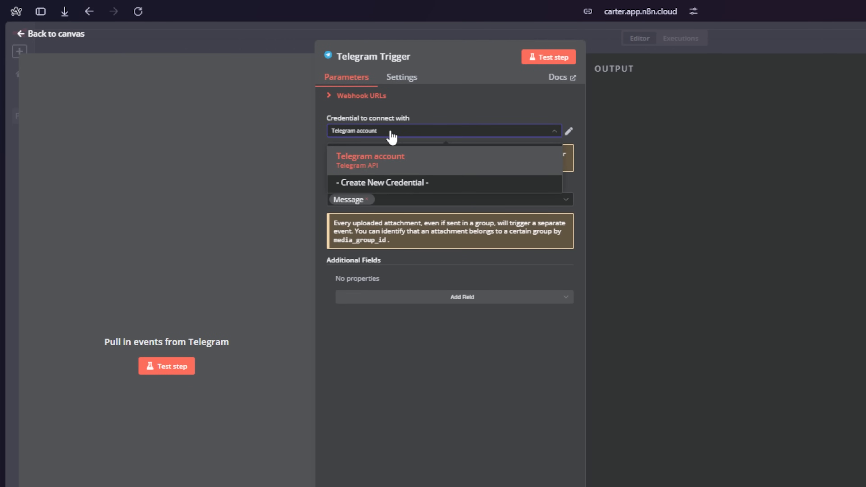
{"action": "left_click", "coordinate": [394, 183]}
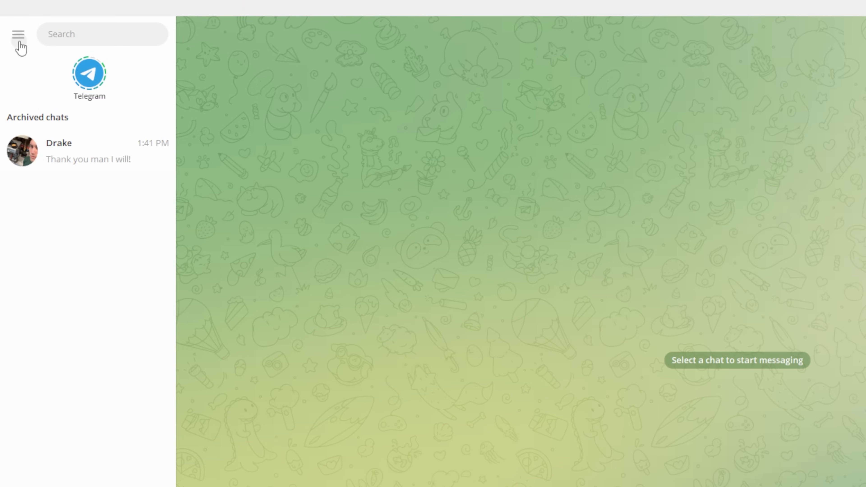
{"action": "left_click", "coordinate": [14, 27]}
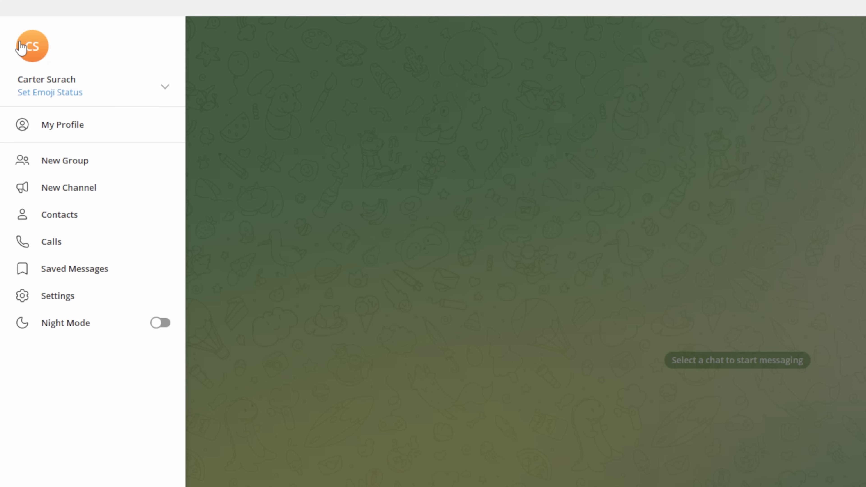
{"action": "left_click", "coordinate": [69, 189]}
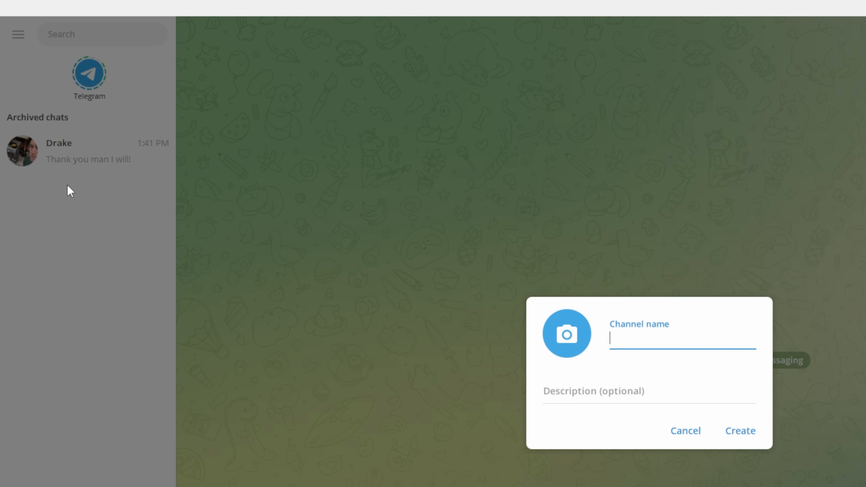
{"action": "type", "text": "test"}
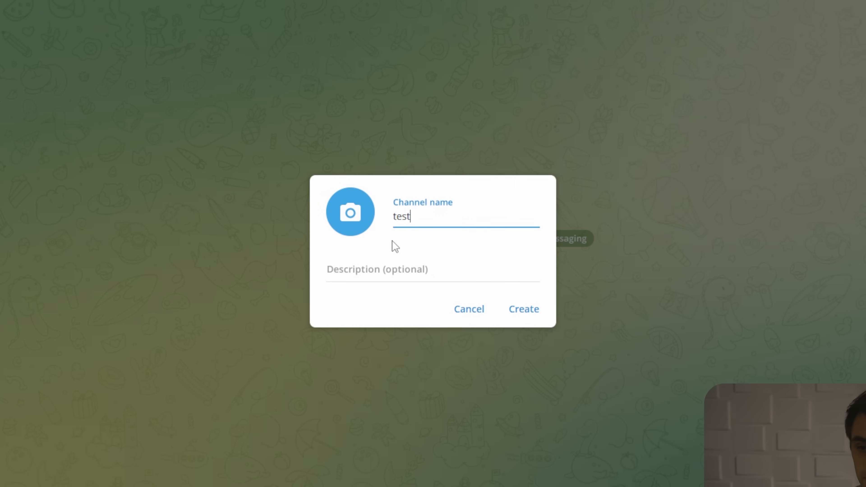
{"action": "left_click", "coordinate": [556, 335]}
{"action": "left_click", "coordinate": [336, 227]}
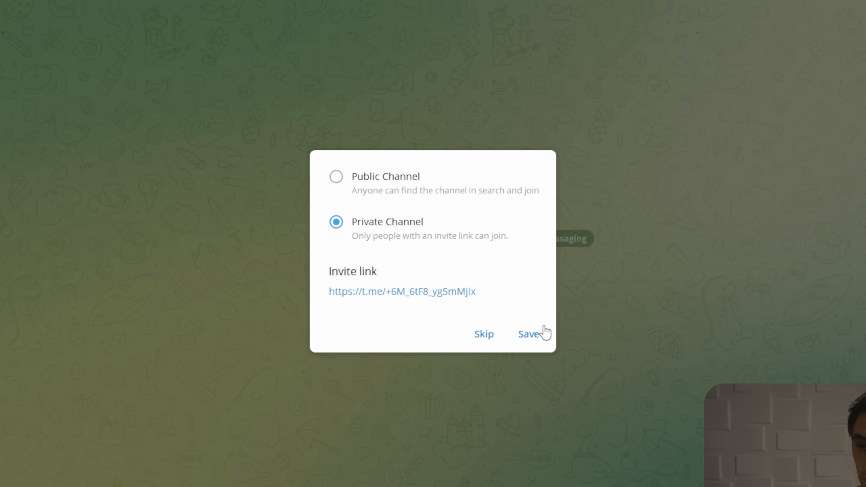
{"action": "left_click", "coordinate": [544, 341]}
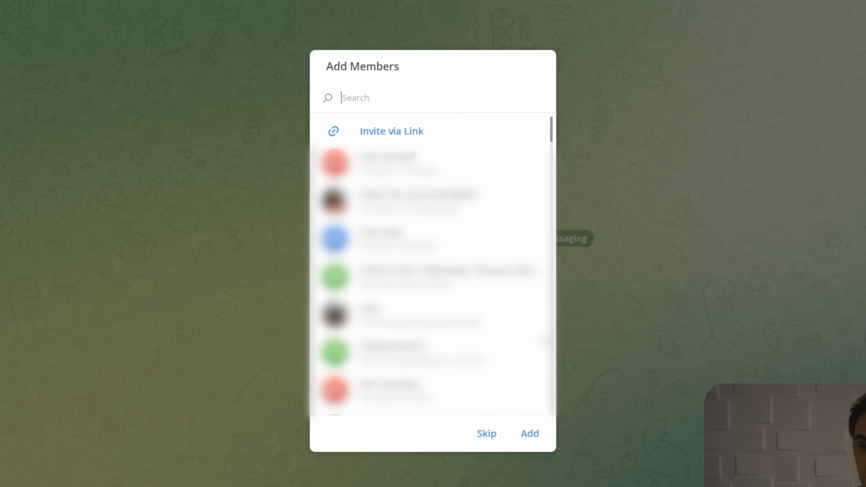
{"action": "left_click", "coordinate": [498, 435]}
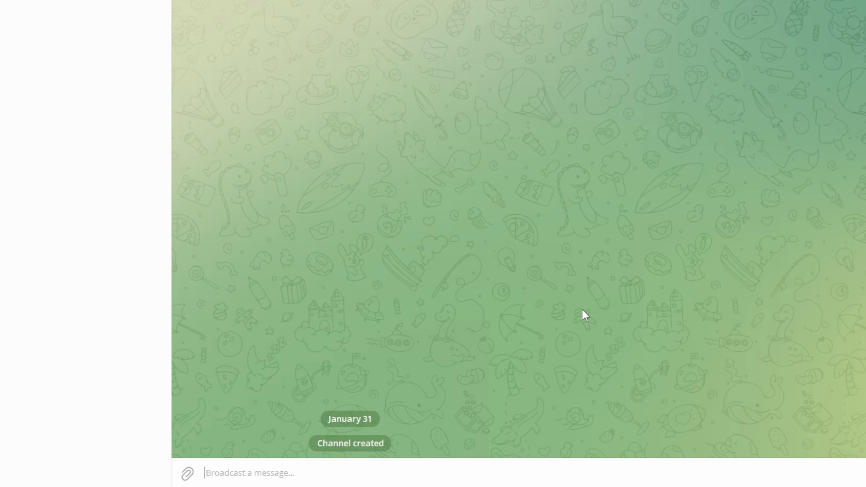
{"action": "type", "text": "@bot"}
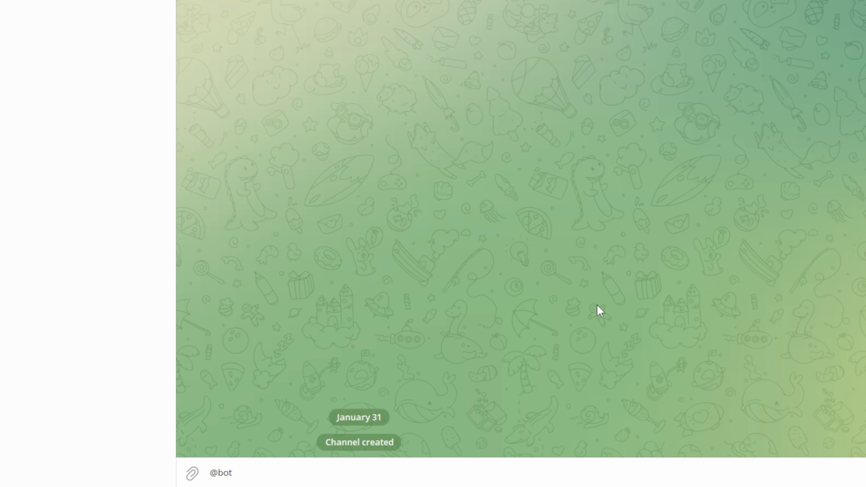
{"action": "type", "text": "father"}
{"action": "key", "text": "Return"}
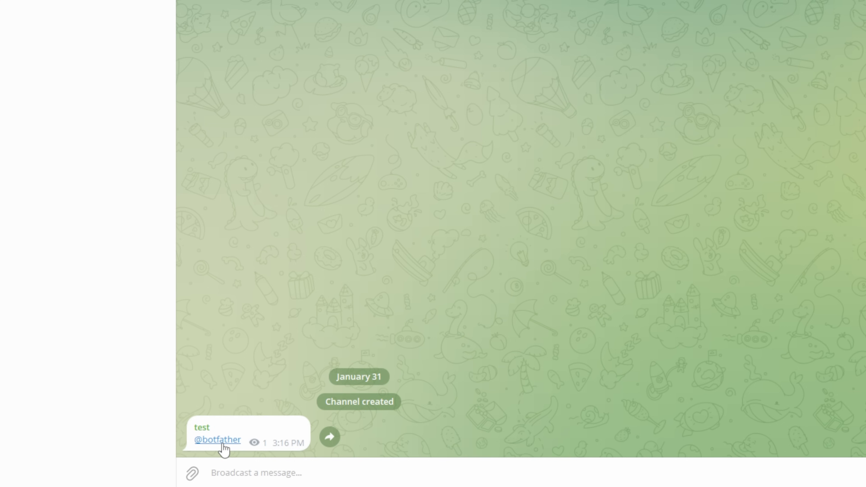
- In the BotFather chat, send /start and /newbot, then name the bot 'Super Memory Bot'
{"action": "left_click", "coordinate": [223, 444]}
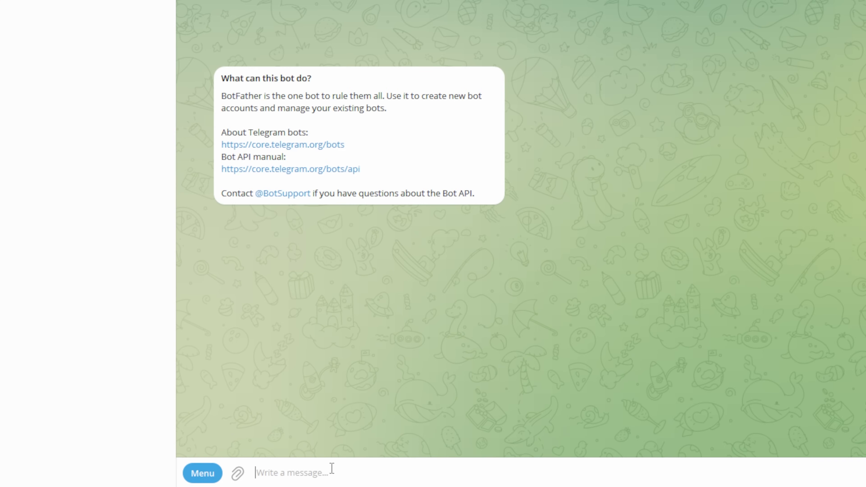
{"action": "type", "text": "/start"}
{"action": "key", "text": "Return"}
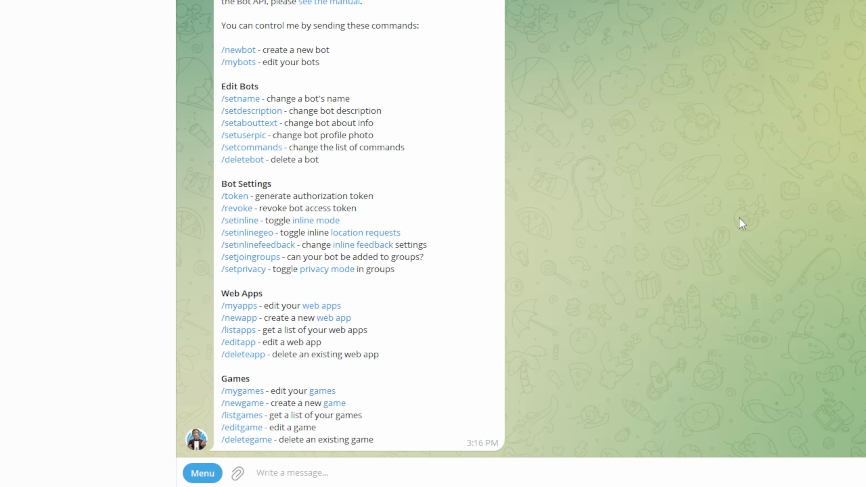
{"action": "type", "text": "/newb"}
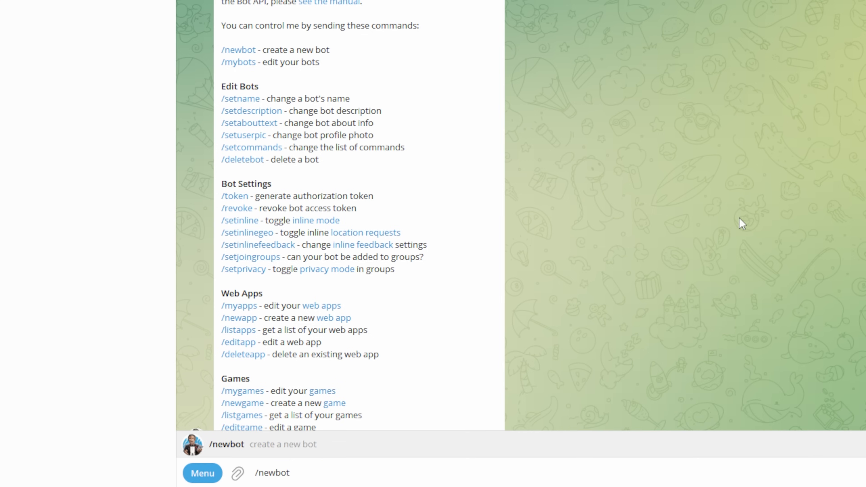
{"action": "type", "text": "ot"}
{"action": "key", "text": "Return"}
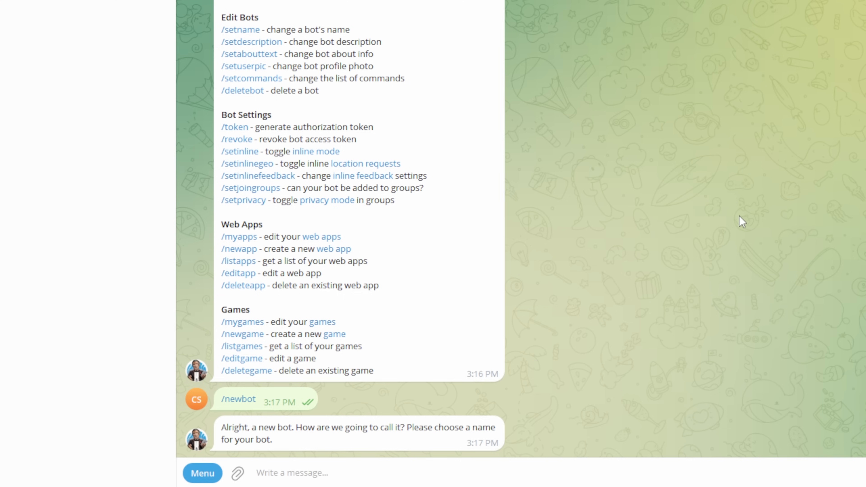
{"action": "type", "text": "Super Memory Bot"}
{"action": "key", "text": "Return"}
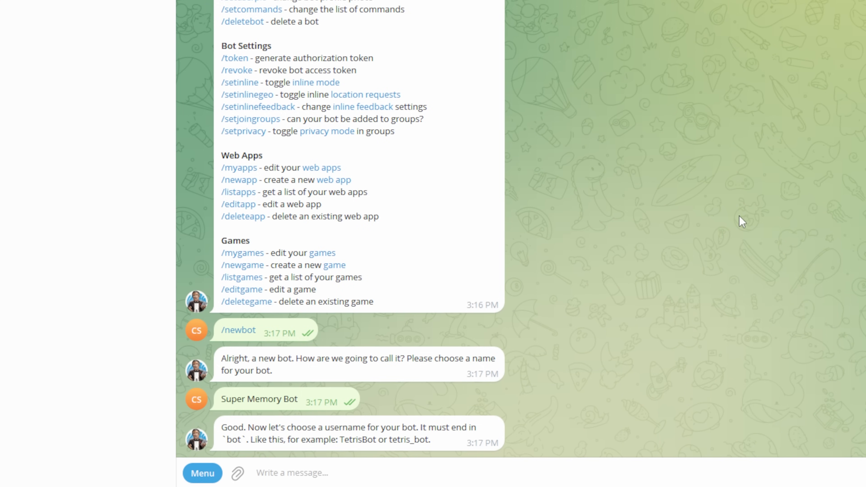
- Try usernames super_memory_bot and supermemory_bot until ultra_memory_bot is accepted
{"action": "type", "text": "super_memory_bot"}
{"action": "key", "text": "Return"}
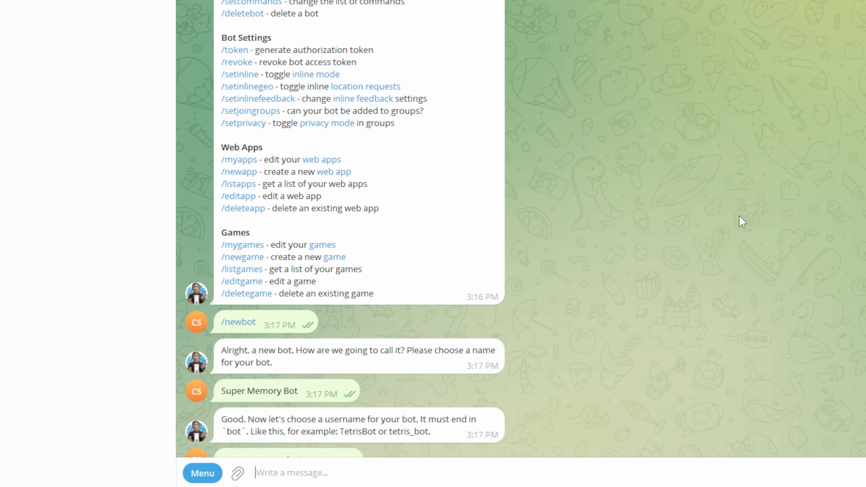
{"action": "type", "text": "s"}
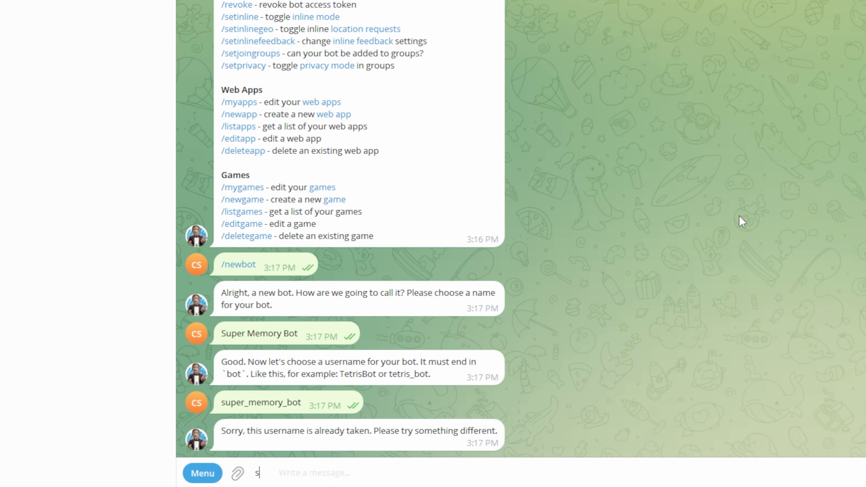
{"action": "type", "text": "upermemory_bot"}
{"action": "key", "text": "Return"}
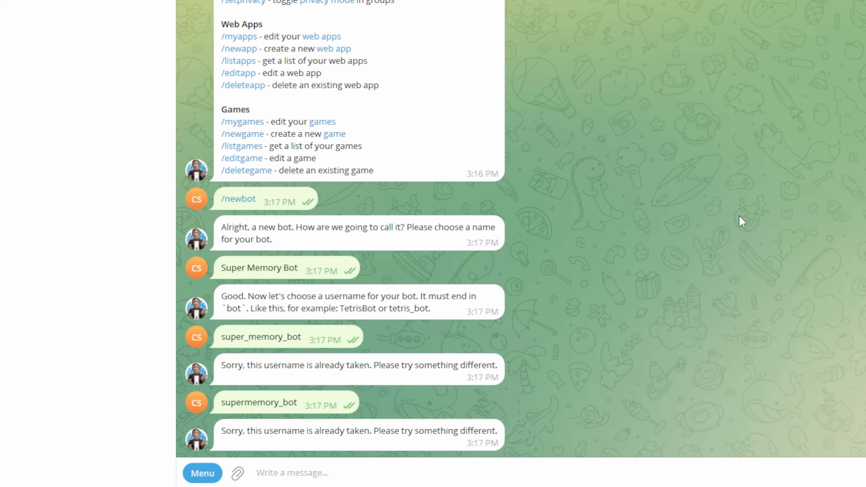
{"action": "type", "text": "ultra_memory_bot"}
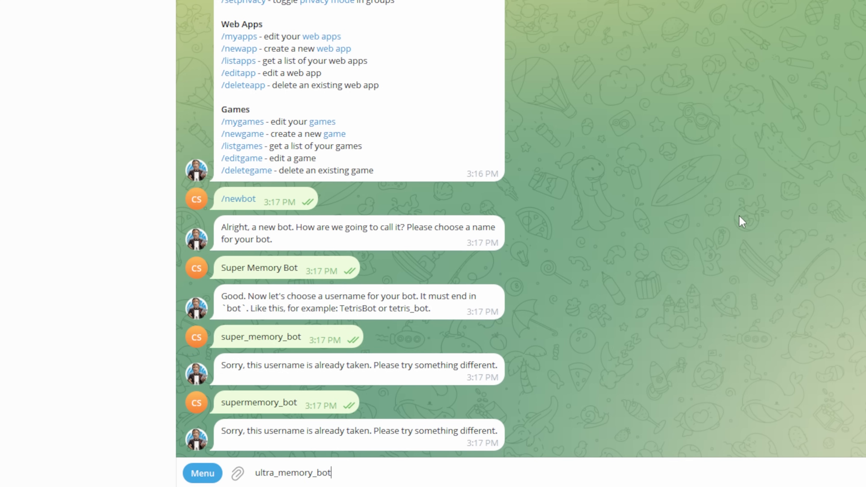
{"action": "key", "text": "Return"}
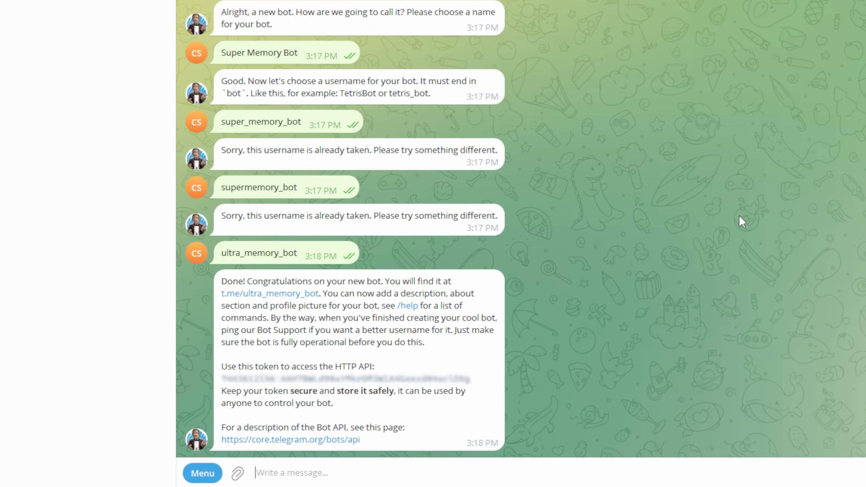
- Copy the new bot's HTTP API token from BotFather's reply
{"action": "left_click_drag", "start_coordinate": [247, 282], "coordinate": [383, 286]}
{"action": "left_click", "coordinate": [400, 285]}
{"action": "left_click", "coordinate": [234, 382]}
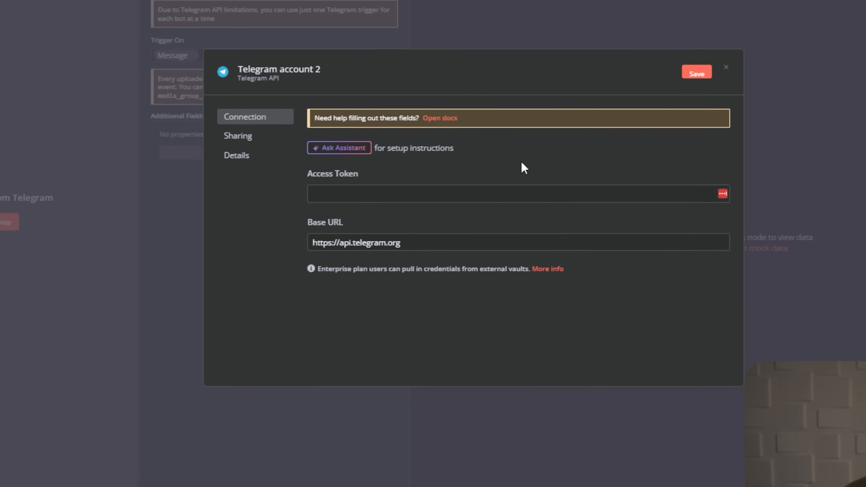
- Save the token in the 'Telegram account 2' credential and return to the workflow canvas
{"action": "left_click", "coordinate": [487, 193]}
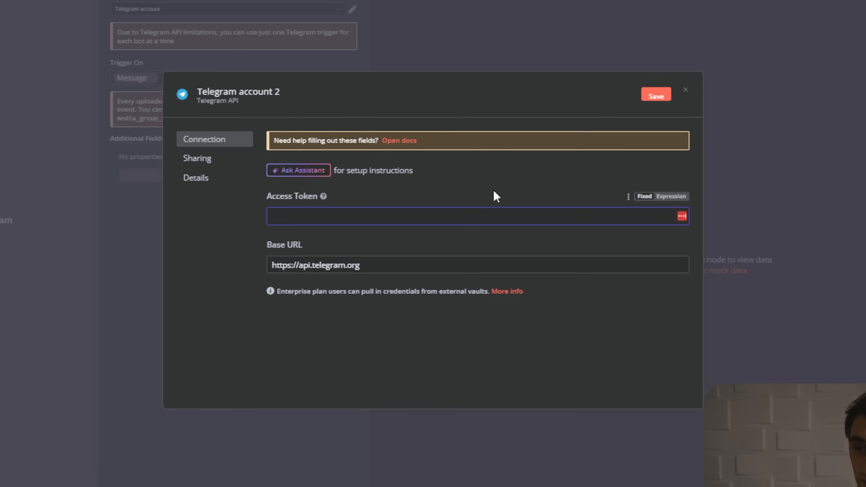
{"action": "key", "text": "ctrl+v"}
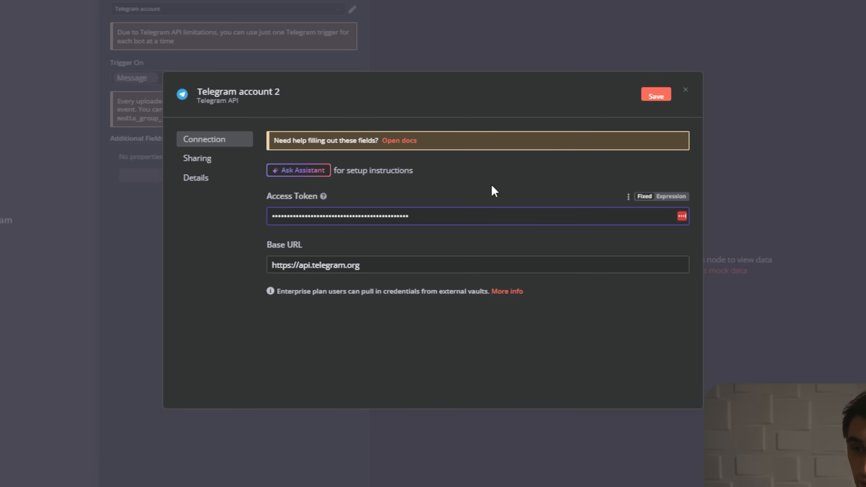
{"action": "left_click", "coordinate": [656, 98]}
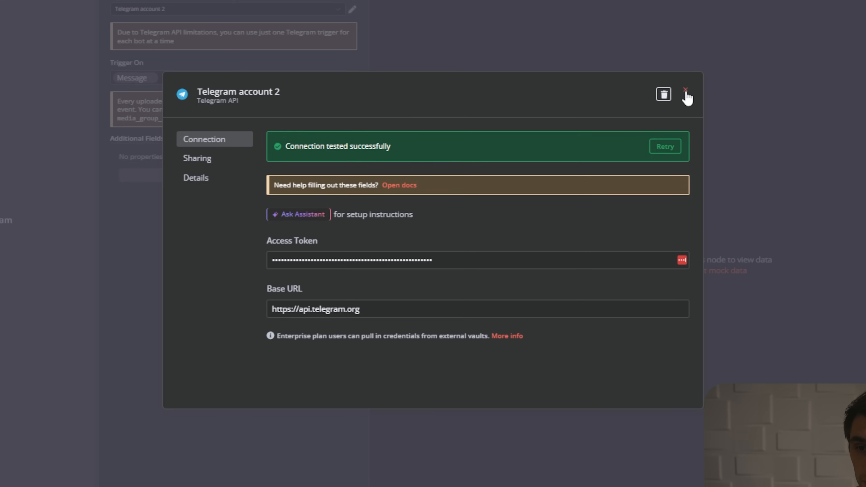
{"action": "left_click", "coordinate": [686, 92]}
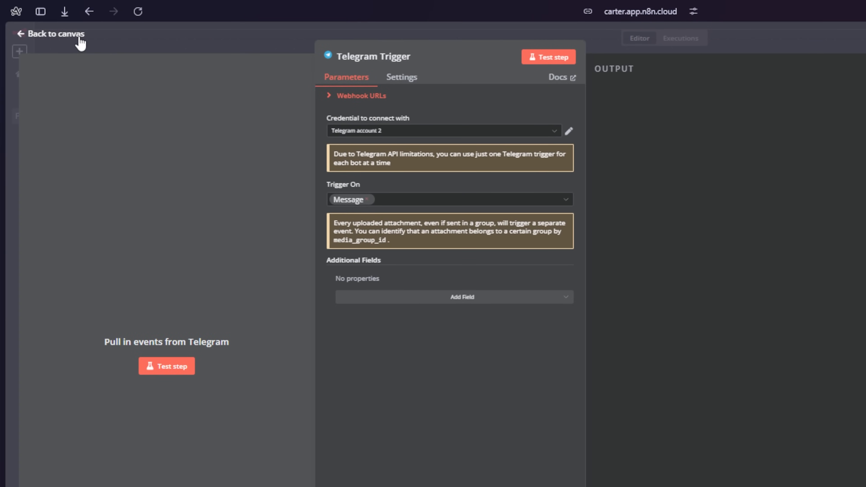
{"action": "left_click", "coordinate": [79, 39]}
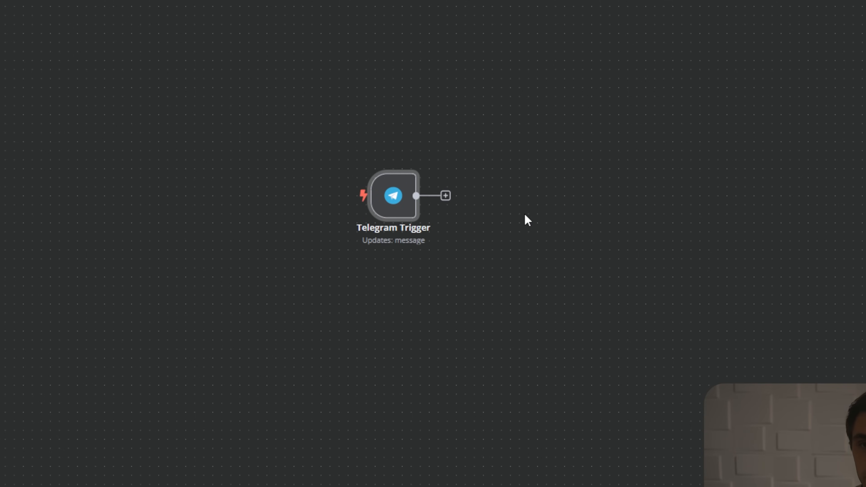
- Add an Airtable 'Search records' step after the Telegram Trigger and start a new Airtable credential
{"action": "type", "text": "airtable"}
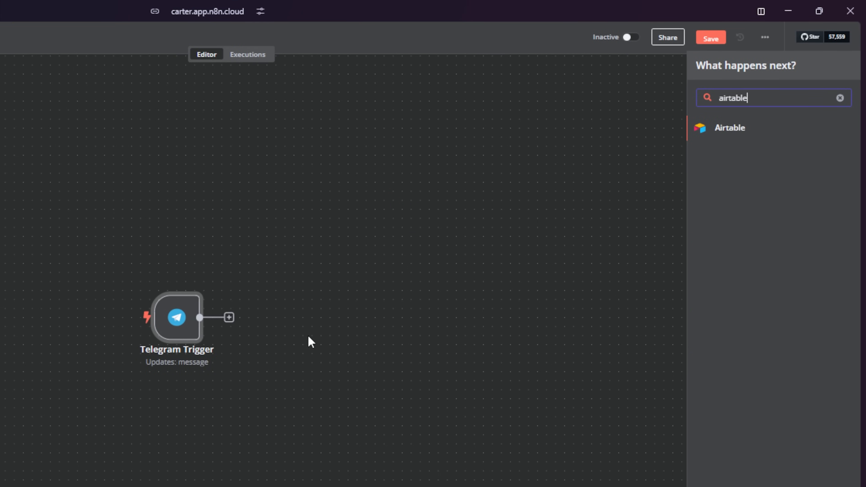
{"action": "left_click", "coordinate": [735, 134]}
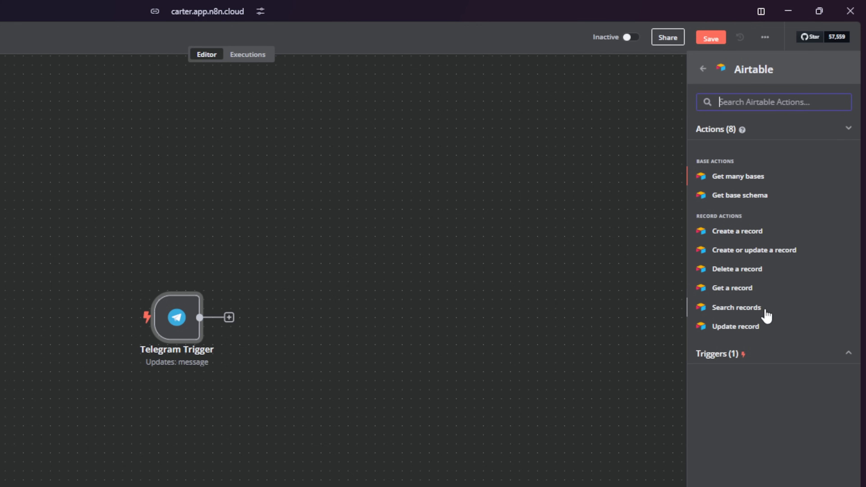
{"action": "left_click", "coordinate": [768, 317]}
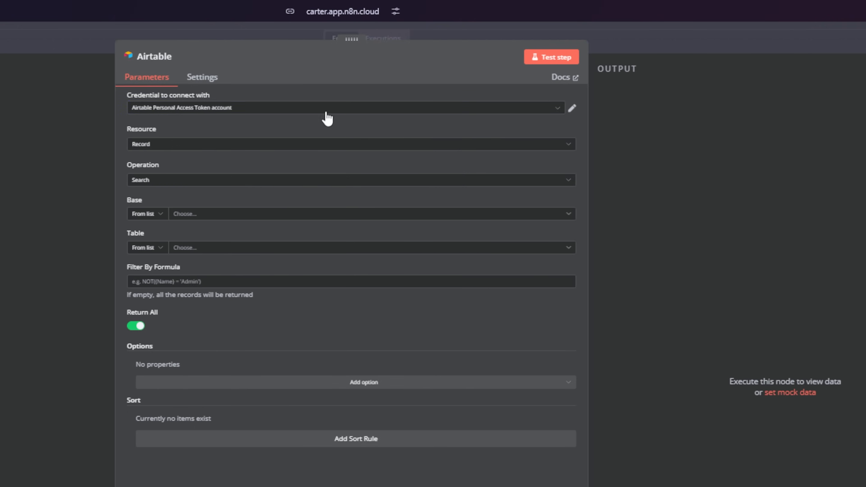
{"action": "left_click", "coordinate": [325, 109]}
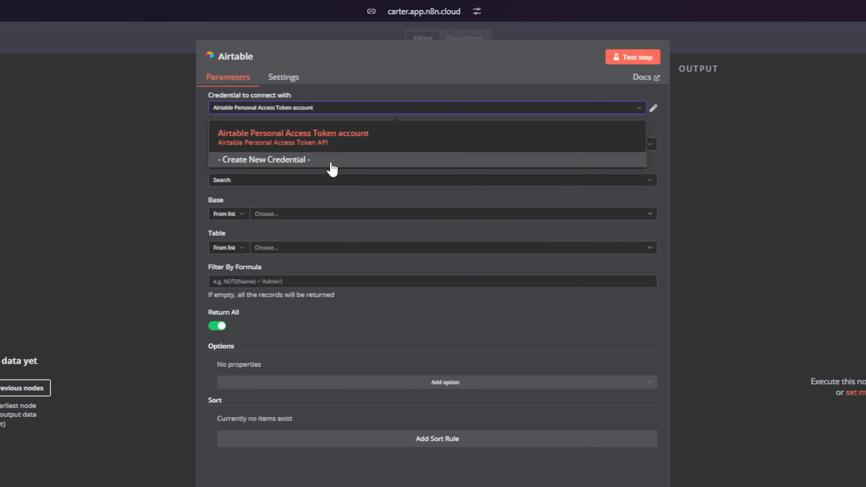
{"action": "left_click", "coordinate": [332, 167]}
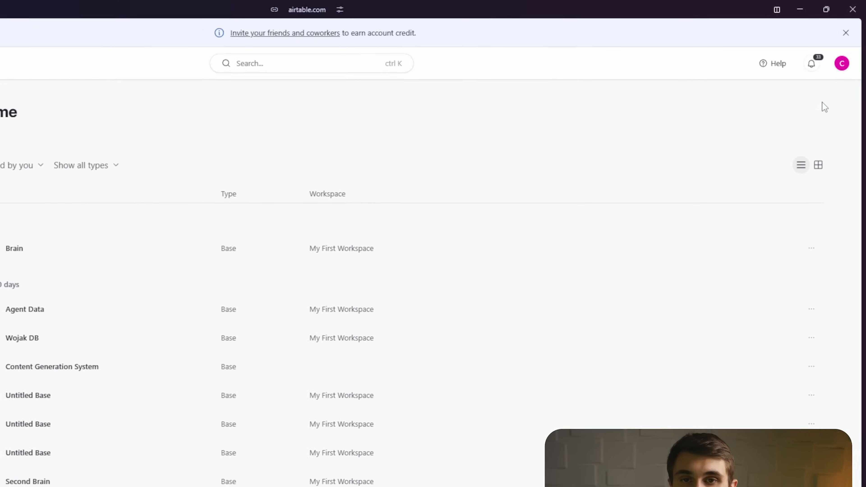
- Start a new Airtable personal access token named 'test' with access to all workspaces and bases
{"action": "left_click", "coordinate": [838, 77]}
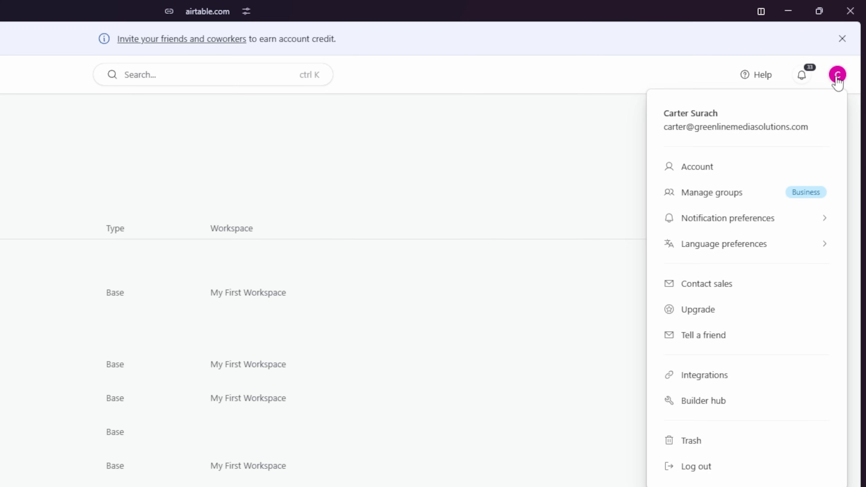
{"action": "left_click", "coordinate": [703, 401]}
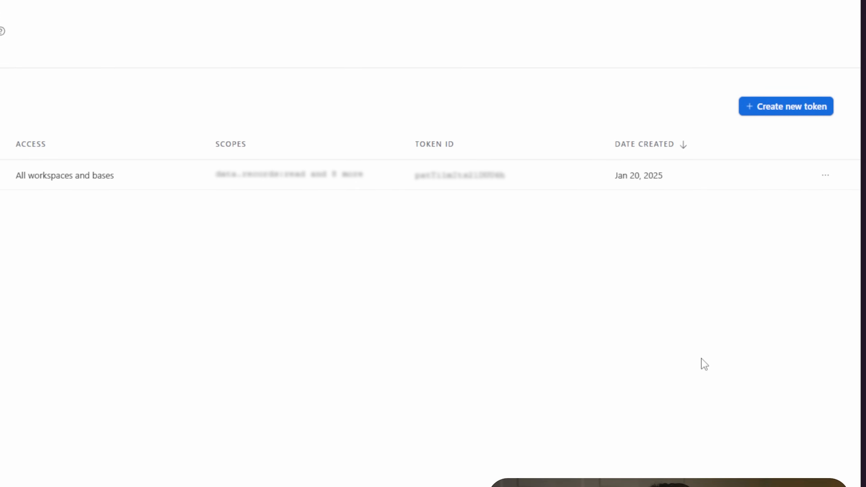
{"action": "left_click", "coordinate": [784, 144]}
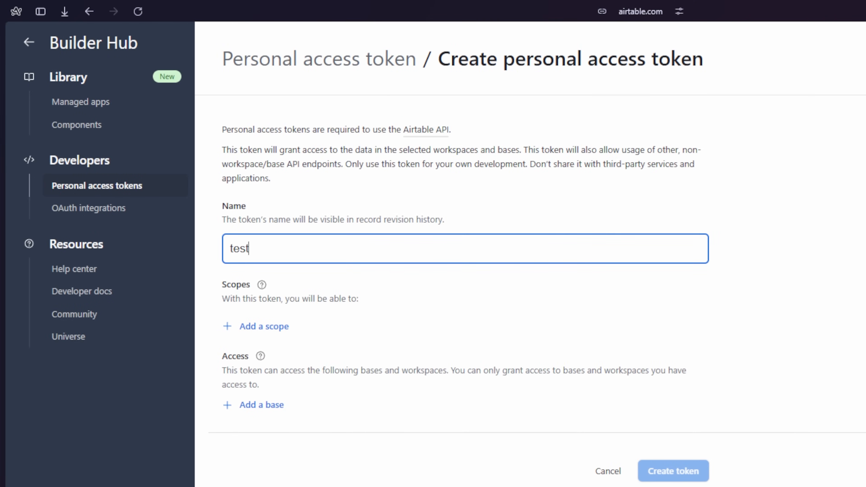
{"action": "left_click", "coordinate": [357, 384]}
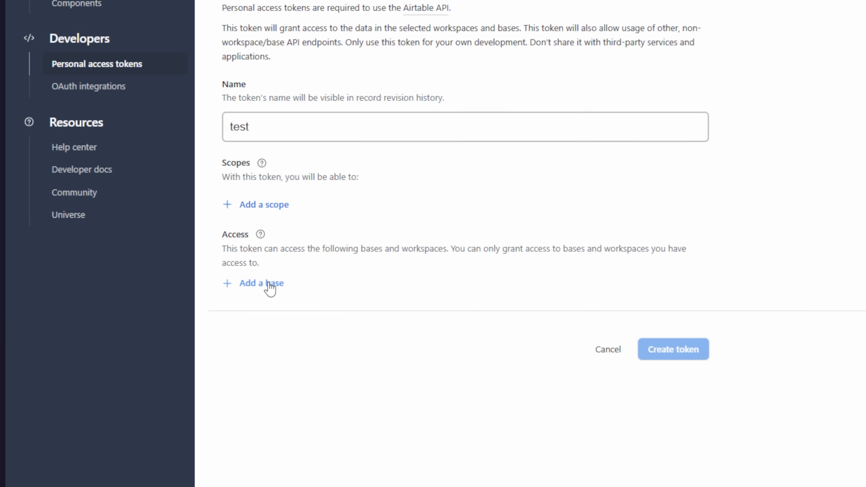
{"action": "left_click", "coordinate": [271, 288]}
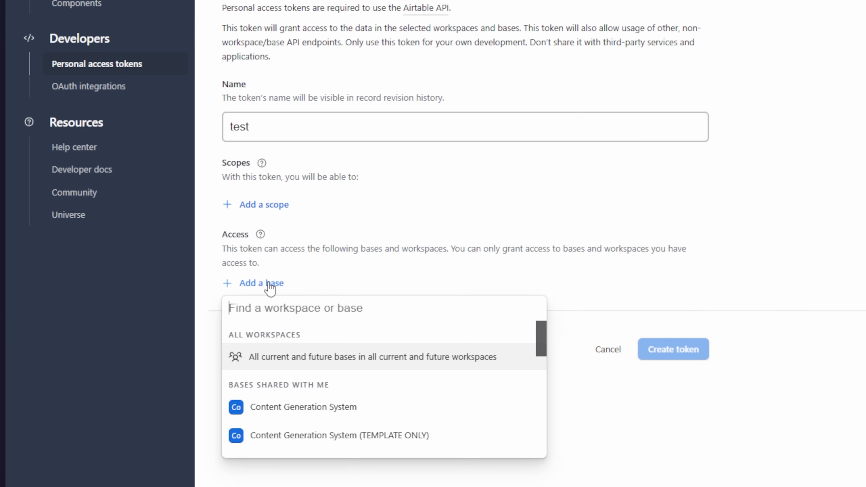
{"action": "left_click", "coordinate": [299, 371]}
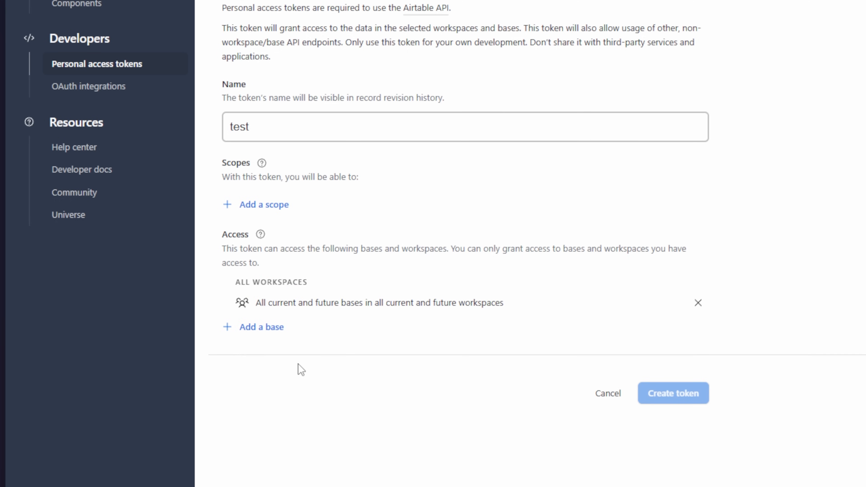
- Grant the token nine scopes: records, record comments, schema read/write, webhook, block and user.email:read
{"action": "left_click", "coordinate": [285, 243]}
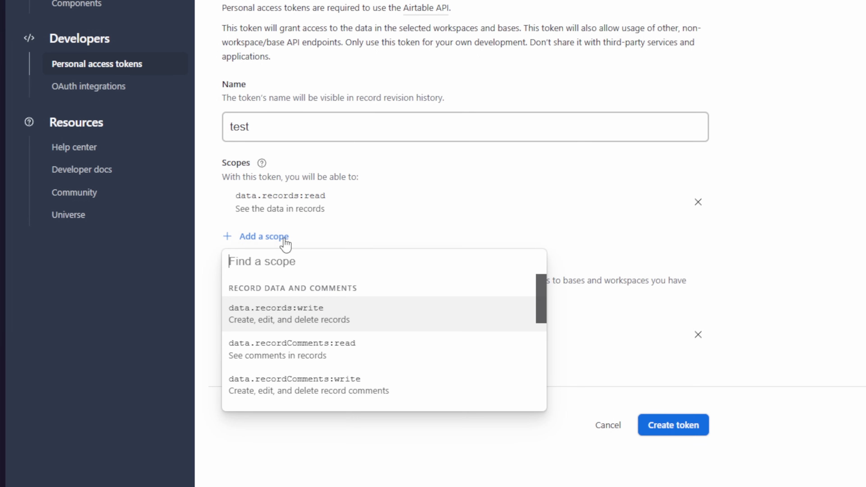
{"action": "left_click", "coordinate": [332, 314]}
{"action": "left_click", "coordinate": [290, 269]}
{"action": "left_click", "coordinate": [316, 340]}
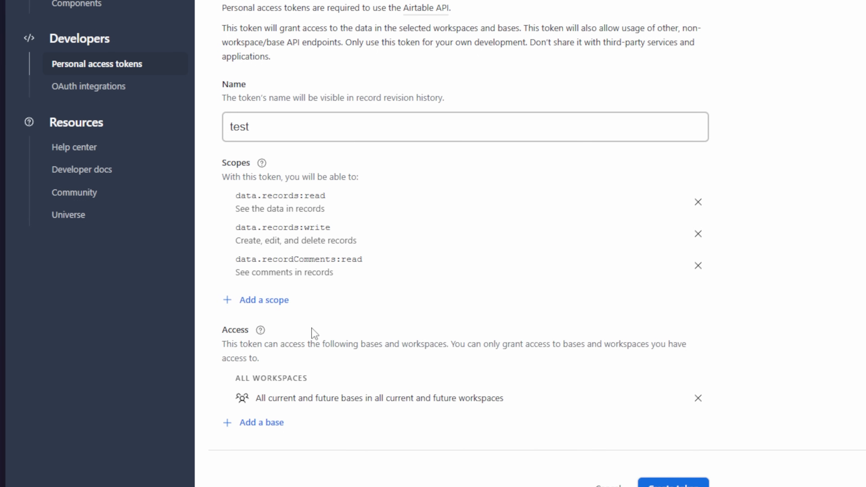
{"action": "left_click", "coordinate": [282, 302]}
{"action": "left_click", "coordinate": [330, 326]}
{"action": "left_click", "coordinate": [281, 332]}
{"action": "left_click", "coordinate": [309, 398]}
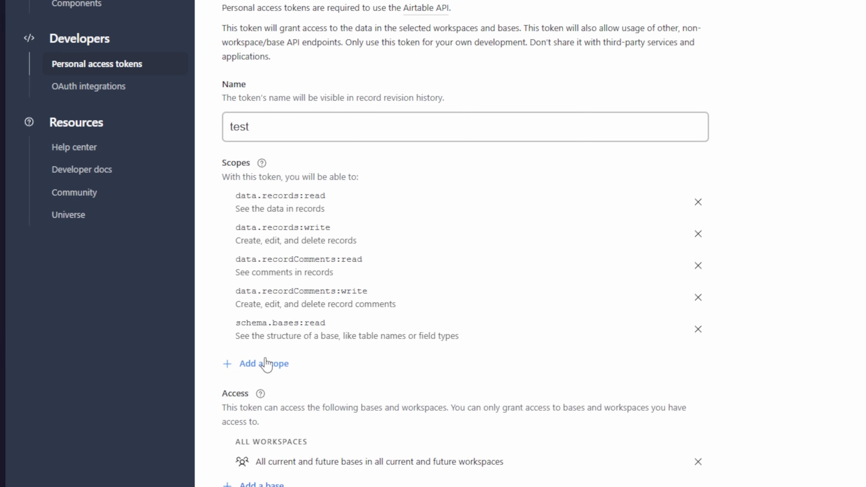
{"action": "left_click", "coordinate": [266, 364]}
{"action": "left_click", "coordinate": [313, 452]}
{"action": "left_click", "coordinate": [278, 396]}
{"action": "left_click", "coordinate": [336, 473]}
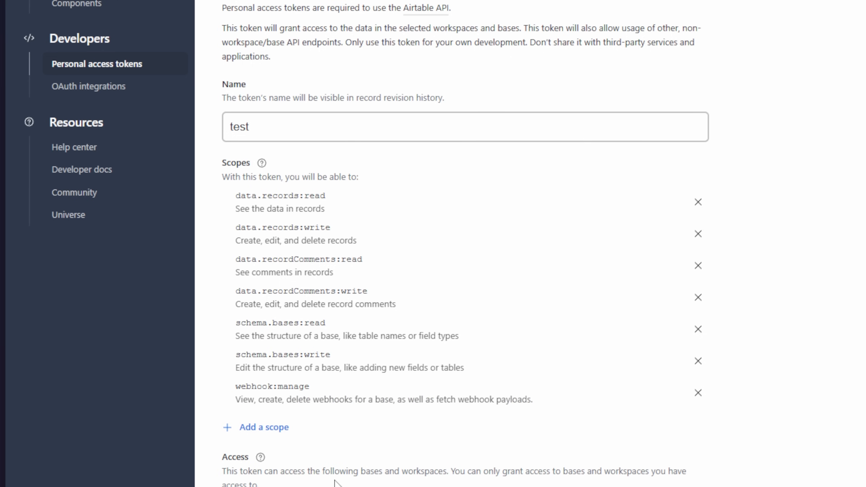
{"action": "left_click", "coordinate": [267, 427]}
{"action": "left_click", "coordinate": [282, 483]}
{"action": "left_click", "coordinate": [272, 461]}
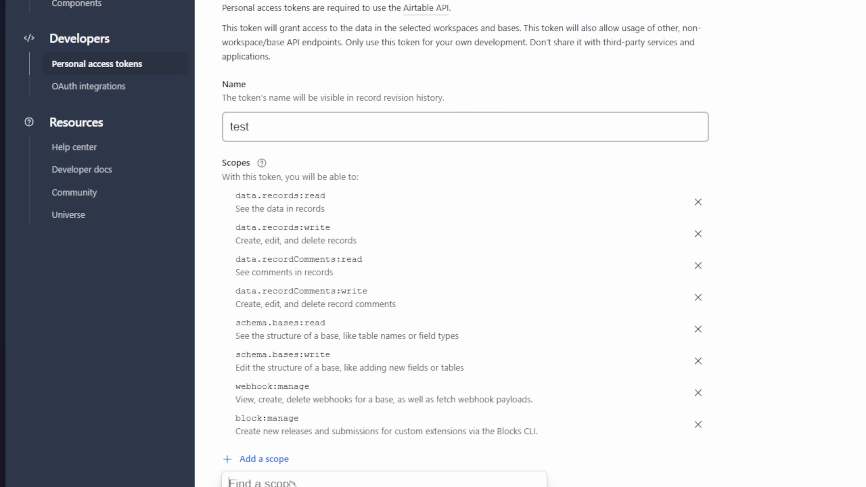
{"action": "left_click", "coordinate": [283, 485]}
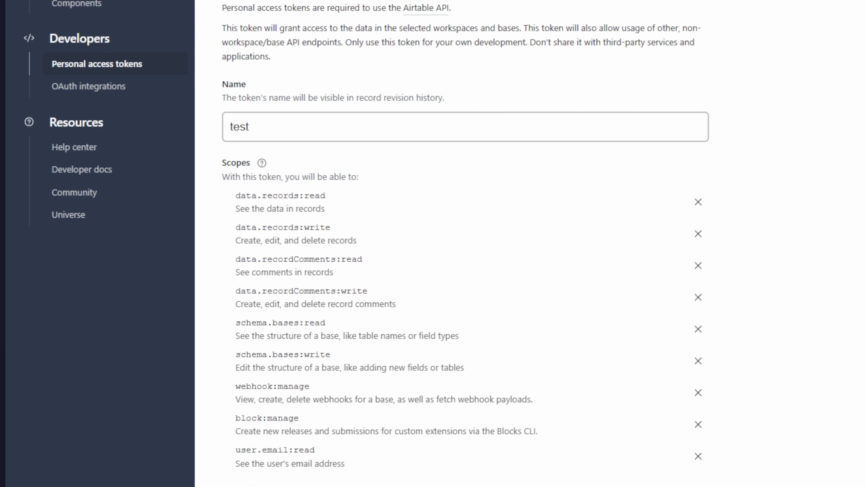
- Review the granted scopes, then create the token and copy it
{"action": "scroll", "coordinate": [461, 239], "scroll_direction": "down", "scroll_amount": 4}
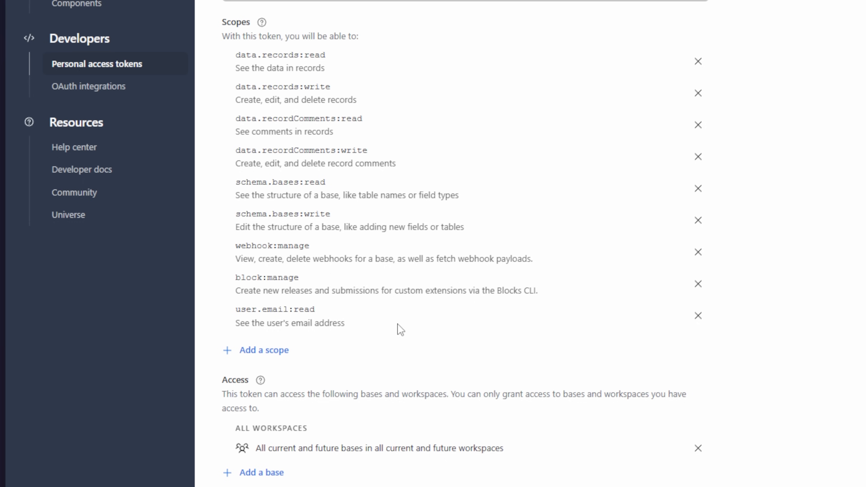
{"action": "left_click_drag", "start_coordinate": [395, 324], "coordinate": [235, 58]}
{"action": "left_click", "coordinate": [428, 74]}
{"action": "left_click", "coordinate": [402, 68]}
{"action": "left_click_drag", "start_coordinate": [239, 86], "coordinate": [367, 104]}
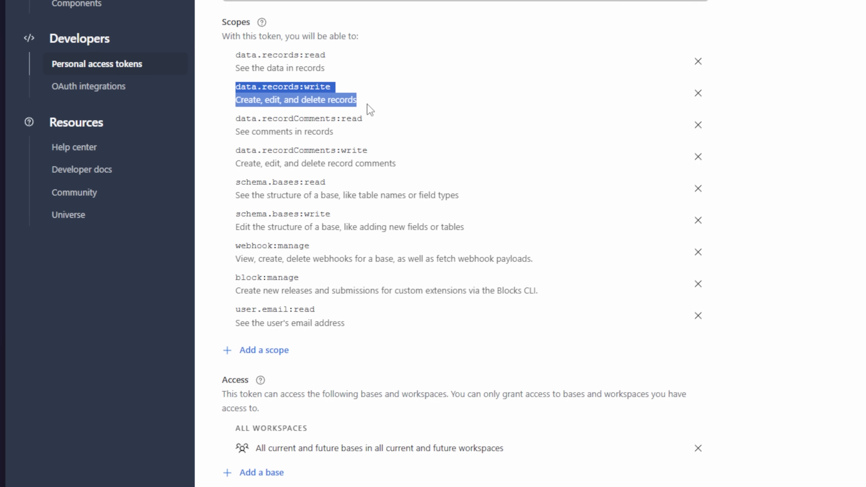
{"action": "left_click", "coordinate": [389, 102]}
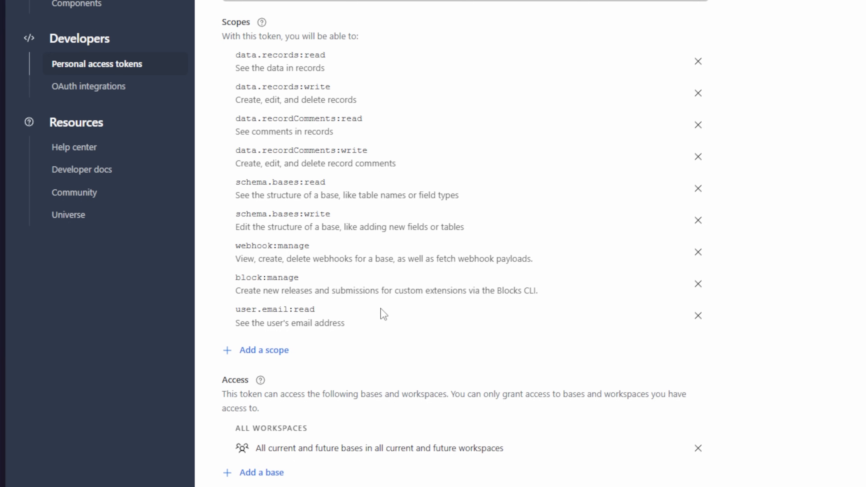
{"action": "left_click_drag", "start_coordinate": [378, 330], "coordinate": [240, 55]}
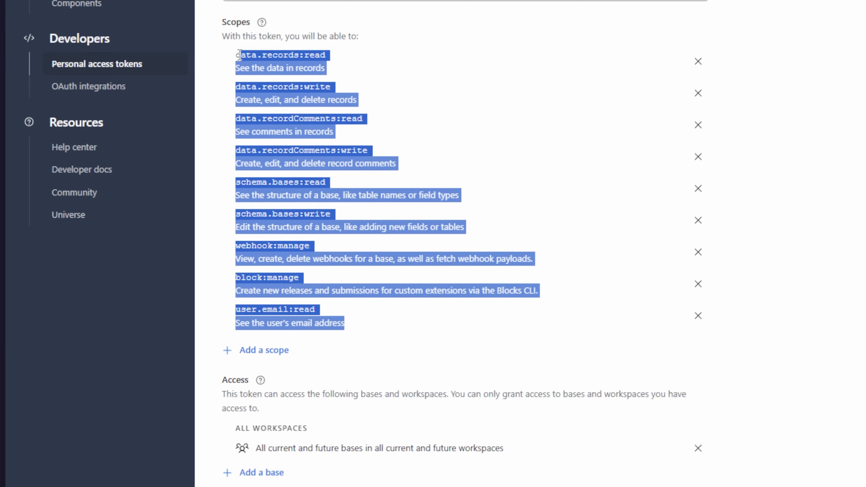
{"action": "left_click", "coordinate": [403, 77]}
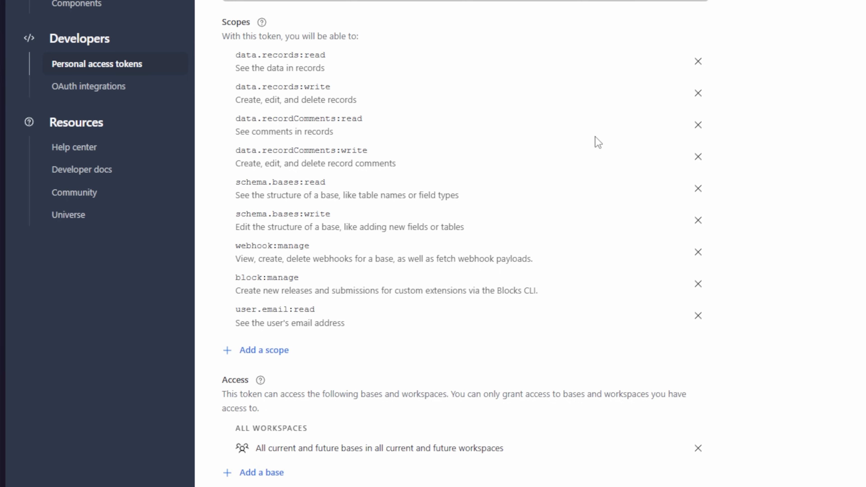
{"action": "scroll", "coordinate": [603, 327], "scroll_direction": "down", "scroll_amount": 3}
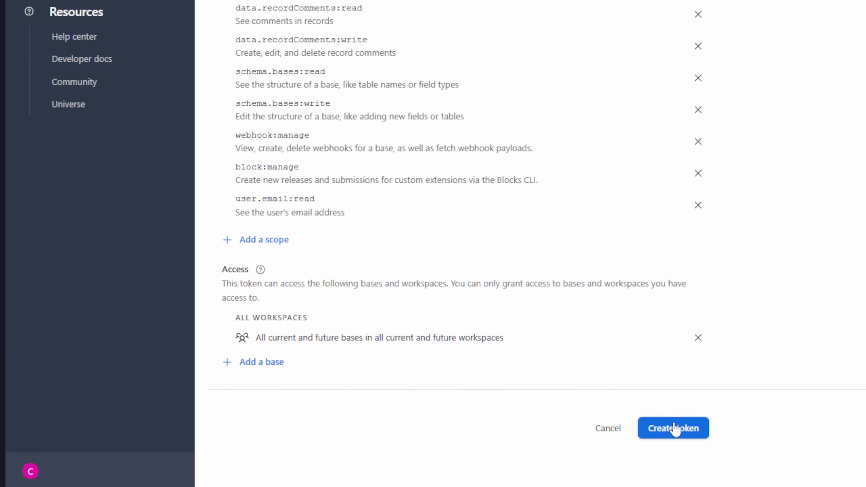
{"action": "left_click", "coordinate": [674, 421]}
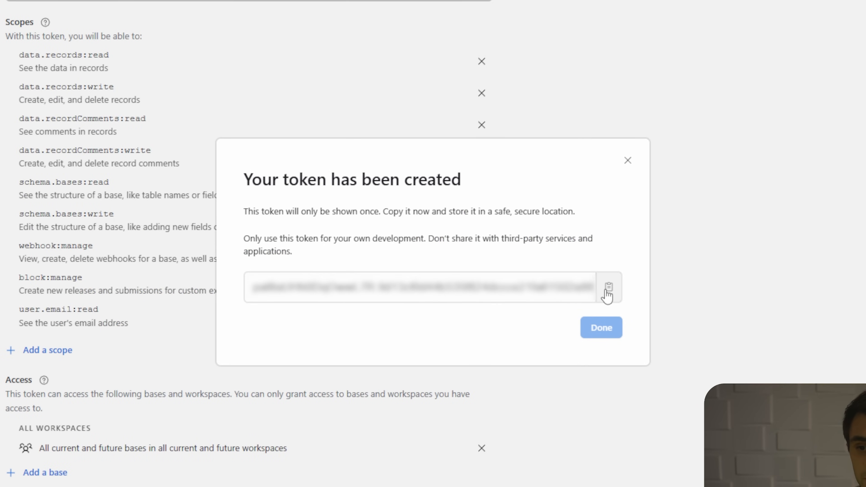
{"action": "left_click", "coordinate": [606, 291]}
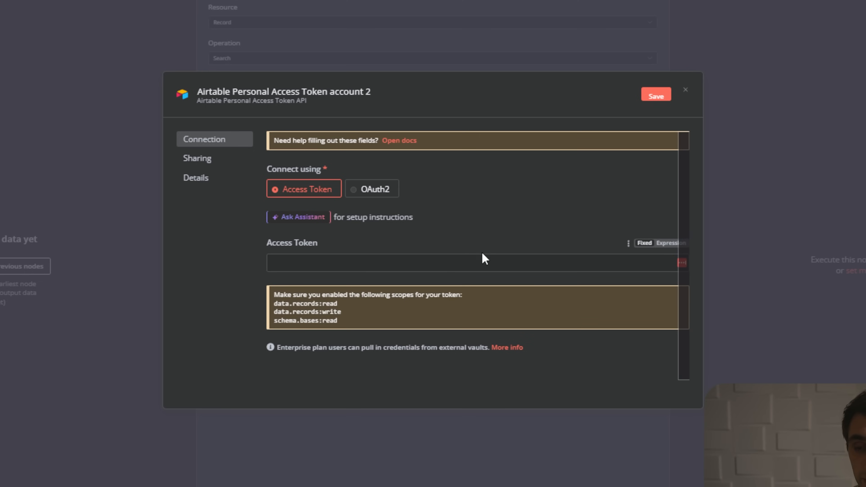
{"action": "left_click", "coordinate": [478, 262]}
- Paste the token and save it as 'Airtable Personal Access Token account 2', then close the credential
{"action": "key", "text": "ctrl+v"}
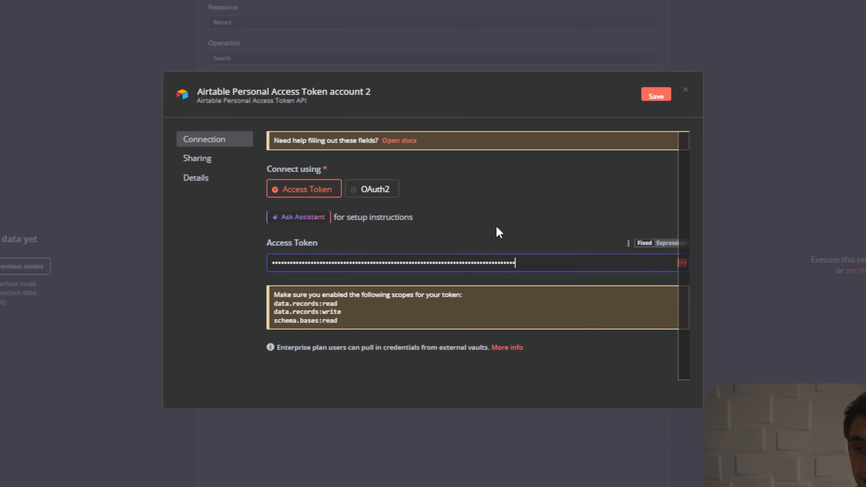
{"action": "left_click", "coordinate": [655, 99]}
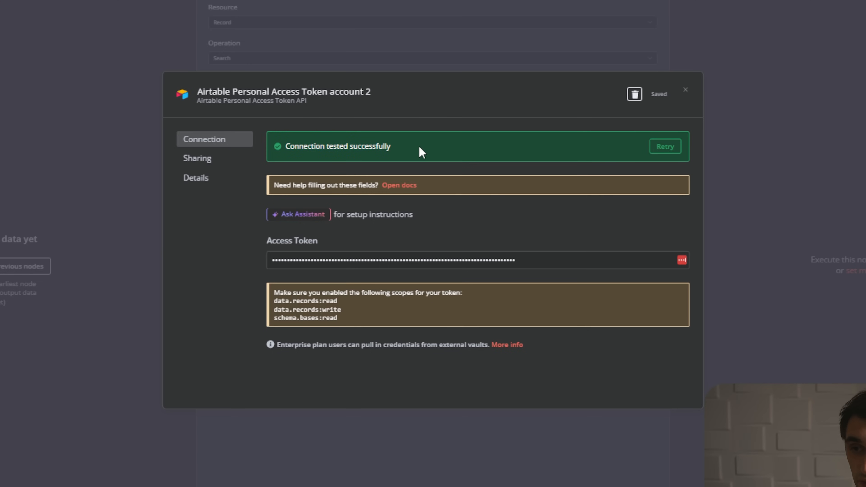
{"action": "left_click", "coordinate": [687, 99]}
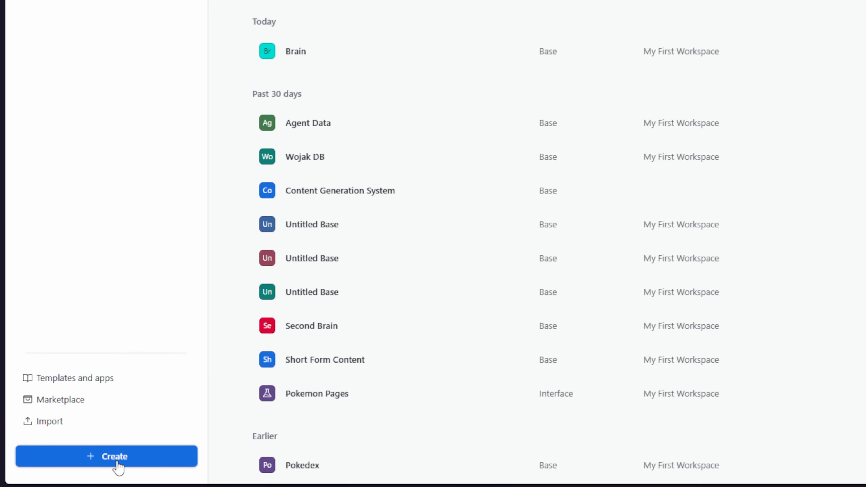
- Create a blank base in My First Workspace and name it 'Agent Memory'
{"action": "left_click", "coordinate": [119, 467]}
{"action": "left_click", "coordinate": [512, 39]}
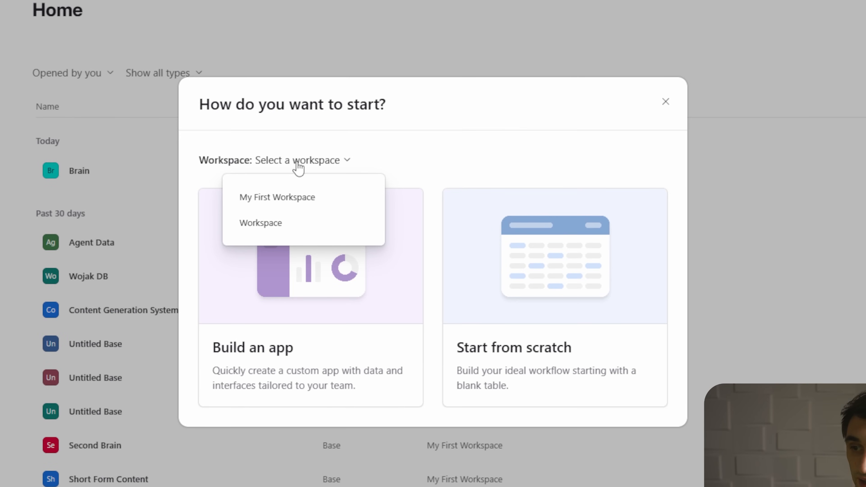
{"action": "left_click", "coordinate": [298, 194]}
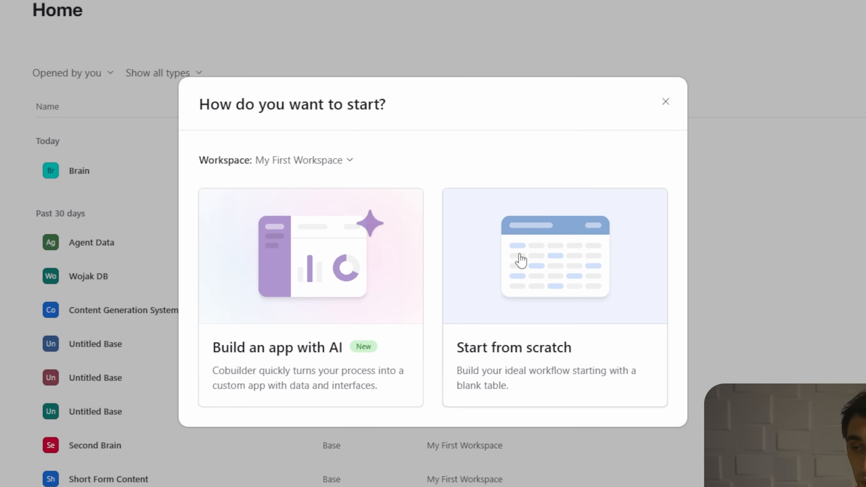
{"action": "left_click", "coordinate": [521, 261]}
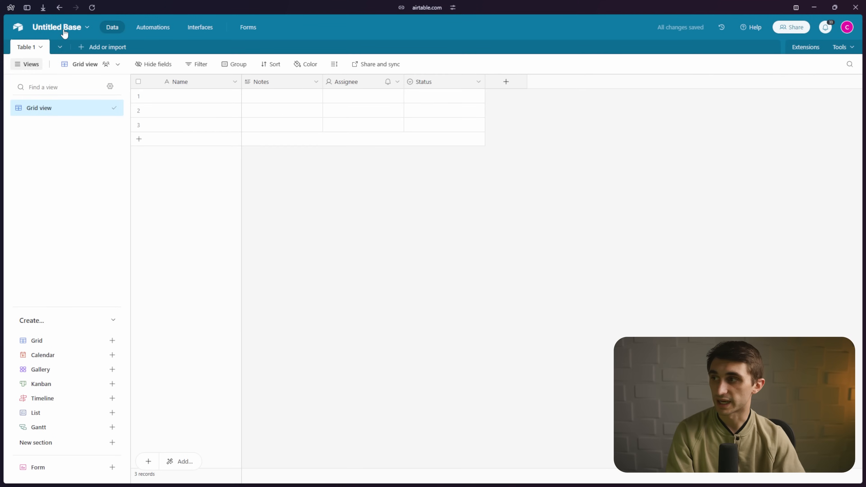
{"action": "left_click", "coordinate": [63, 30]}
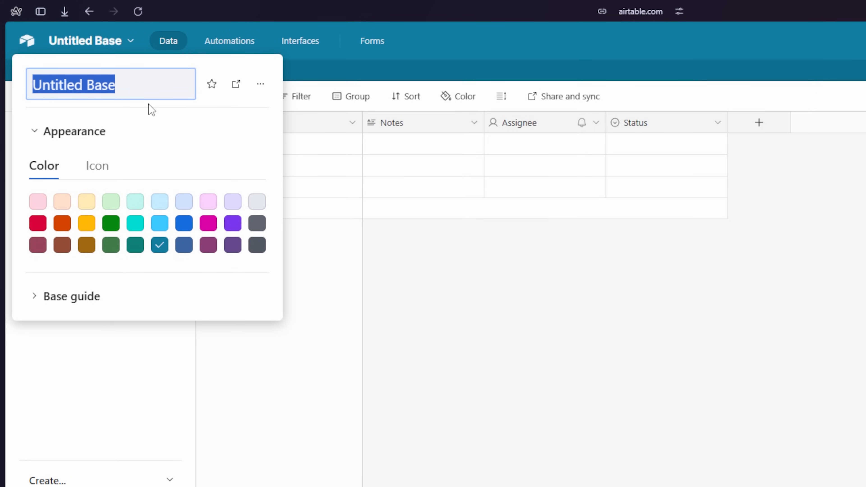
{"action": "type", "text": "Agent Memory"}
{"action": "key", "text": "Return"}
- Rename the table to 'Memory' and its primary field to 'Memory' with Long text type
{"action": "double_click", "coordinate": [46, 71]}
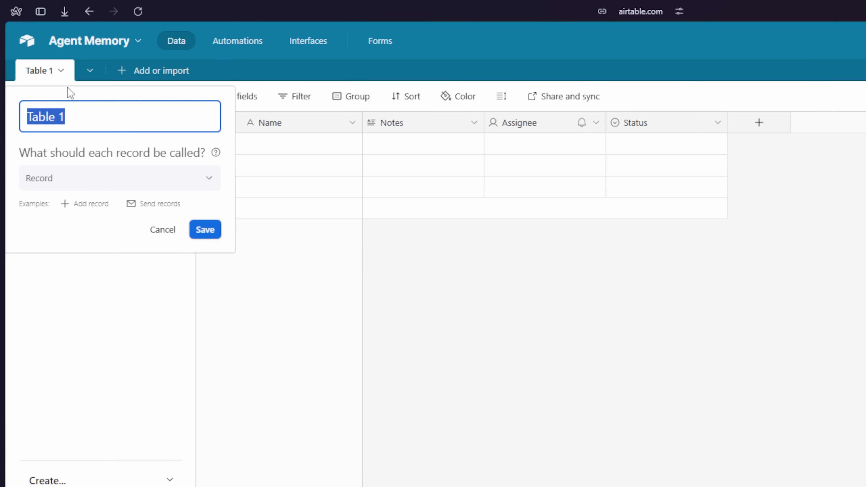
{"action": "type", "text": "Memory"}
{"action": "left_click", "coordinate": [206, 234]}
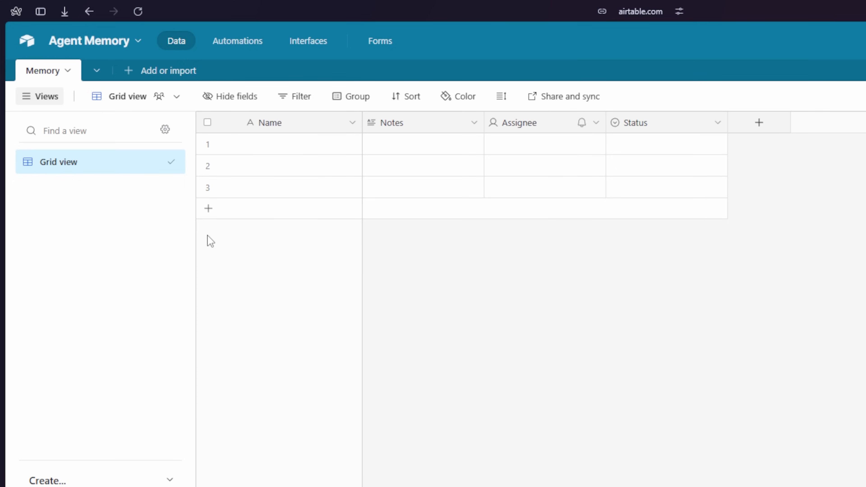
{"action": "left_click", "coordinate": [287, 124]}
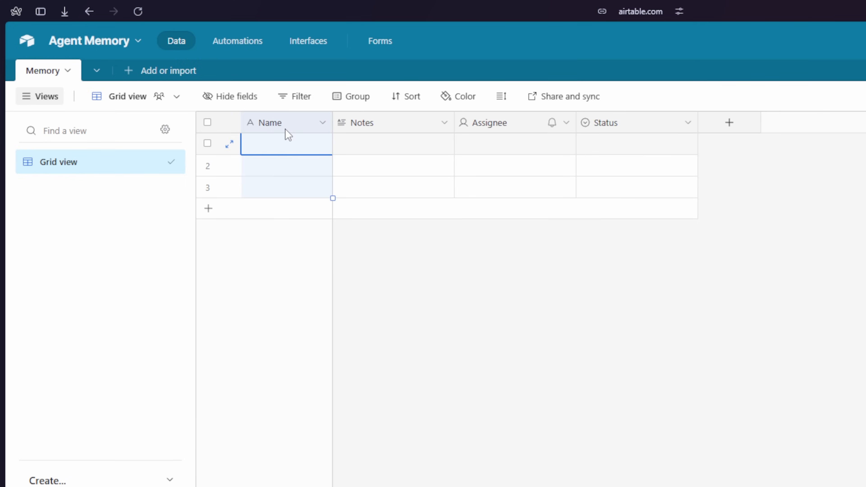
{"action": "double_click", "coordinate": [302, 132]}
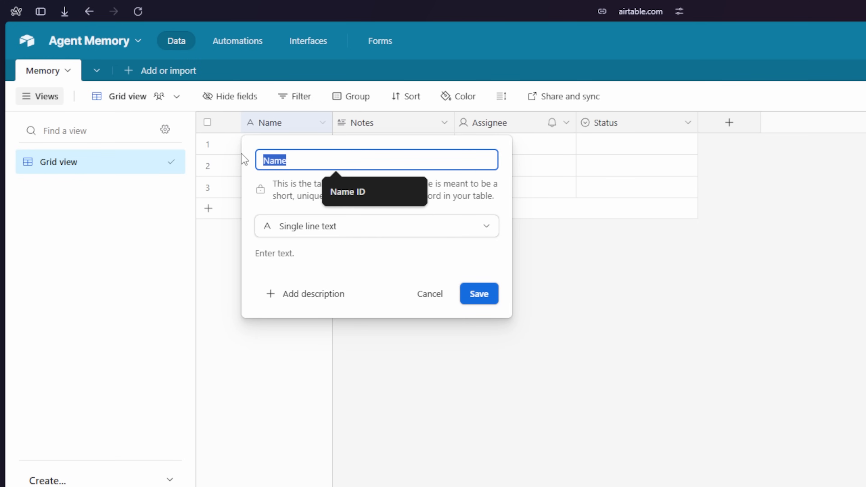
{"action": "type", "text": "Memory"}
{"action": "left_click", "coordinate": [339, 227]}
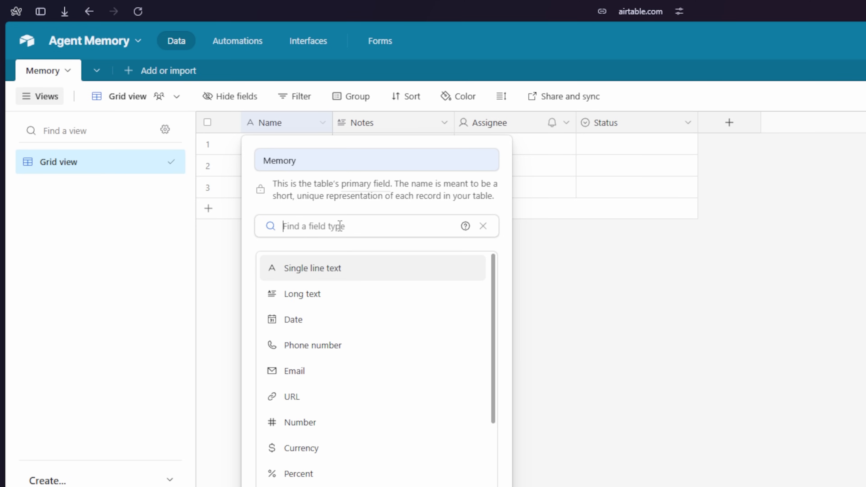
{"action": "left_click", "coordinate": [329, 306]}
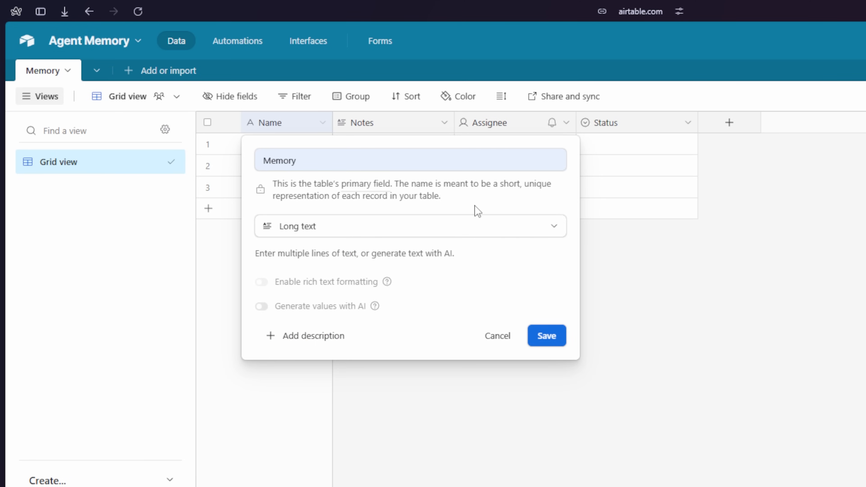
{"action": "left_click", "coordinate": [546, 336]}
{"action": "left_click", "coordinate": [444, 123]}
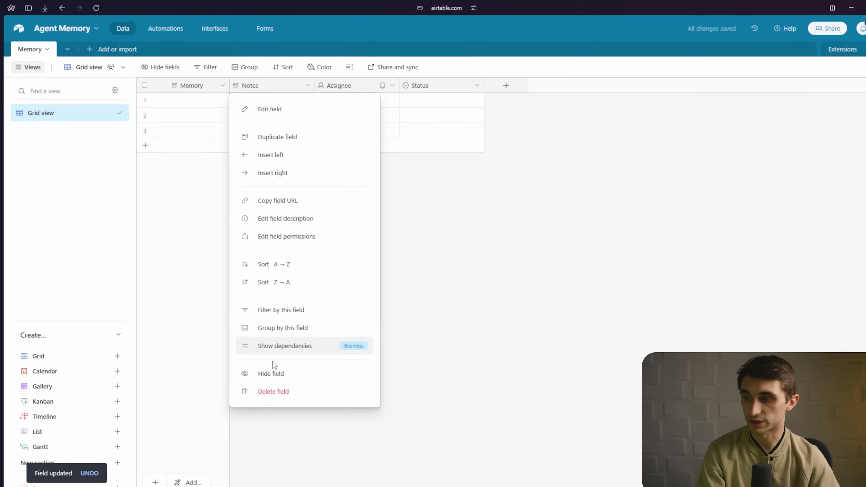
- Delete the Notes, Assignee and Status columns from the Memory table
{"action": "left_click", "coordinate": [273, 391]}
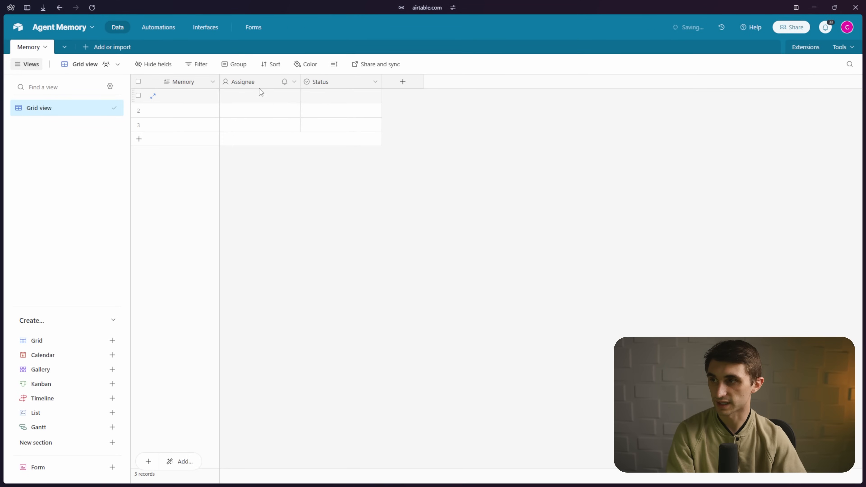
{"action": "right_click", "coordinate": [260, 82]}
{"action": "left_click", "coordinate": [252, 374]}
{"action": "right_click", "coordinate": [253, 78]}
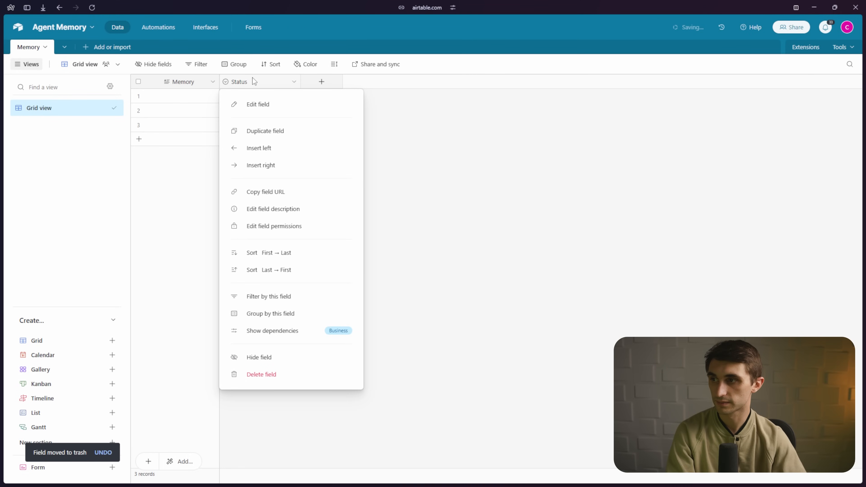
{"action": "left_click", "coordinate": [269, 375]}
- Delete the two extra records and enter a first record stating the user's name
{"action": "left_click", "coordinate": [138, 123]}
{"action": "left_click", "coordinate": [138, 109]}
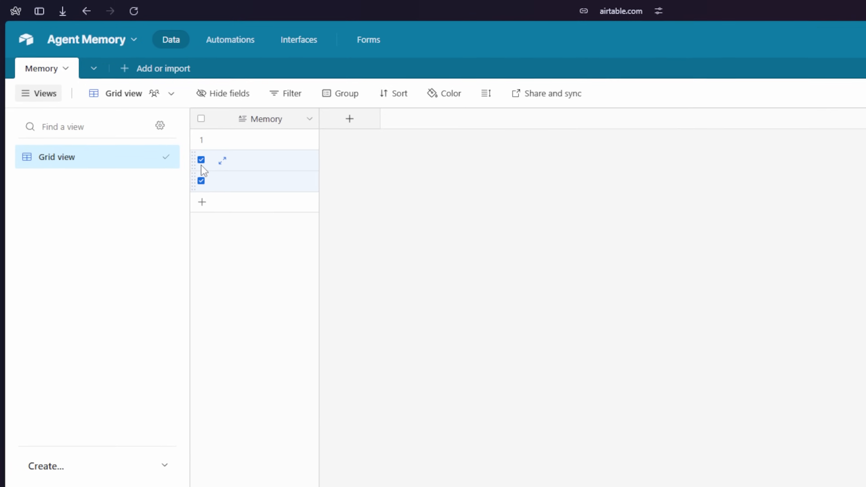
{"action": "right_click", "coordinate": [238, 172]}
{"action": "left_click", "coordinate": [288, 228]}
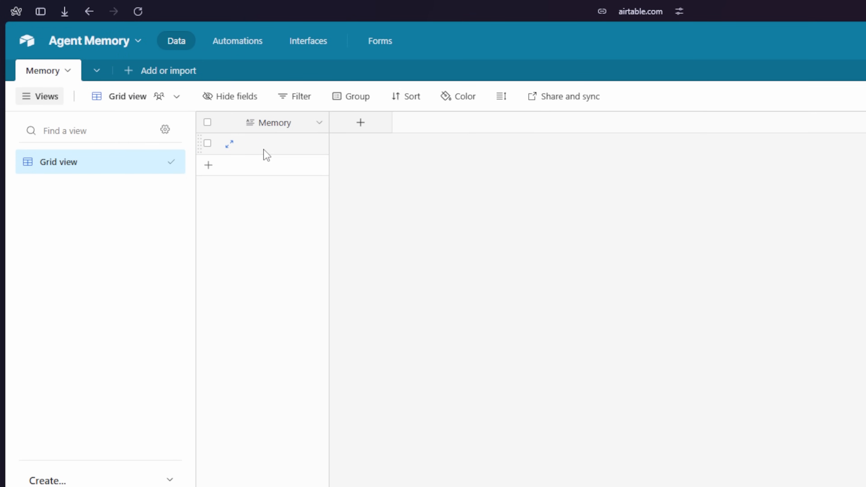
{"action": "double_click", "coordinate": [290, 150]}
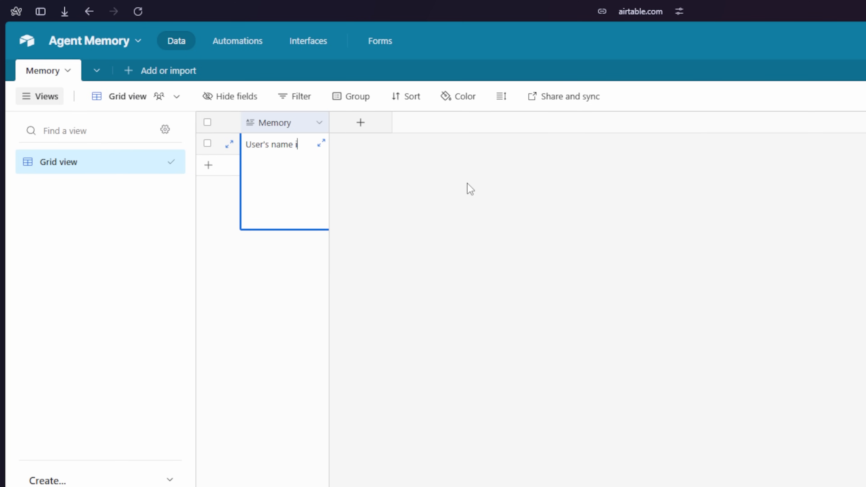
{"action": "type", "text": "rter"}
{"action": "left_click", "coordinate": [392, 195]}
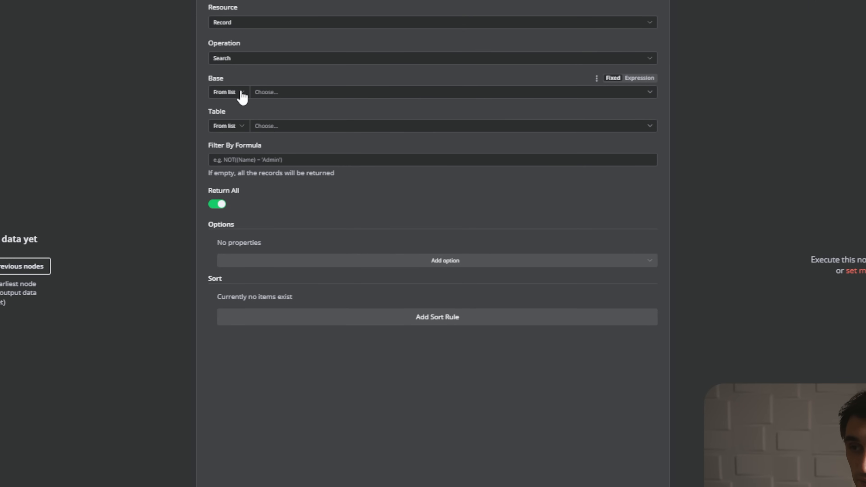
- Select the 'Agent Memory' base and its 'Memory' table in the Airtable step
{"action": "left_click", "coordinate": [297, 93]}
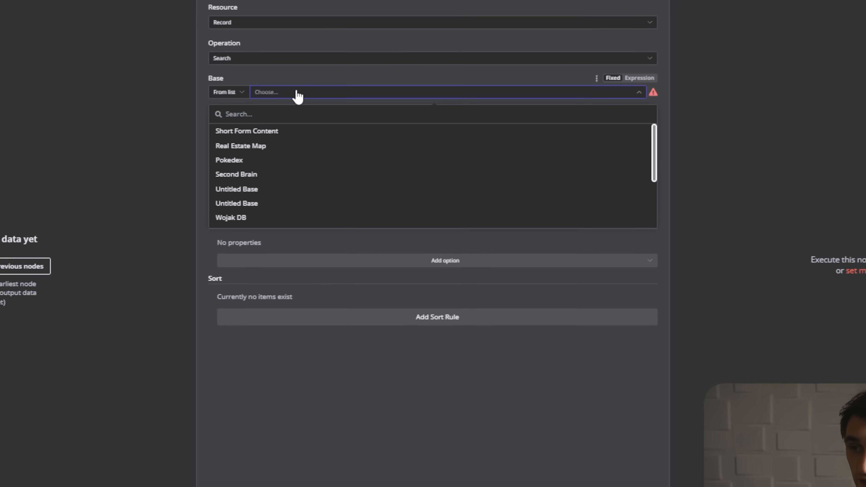
{"action": "left_click", "coordinate": [304, 113]}
{"action": "type", "text": "agent"}
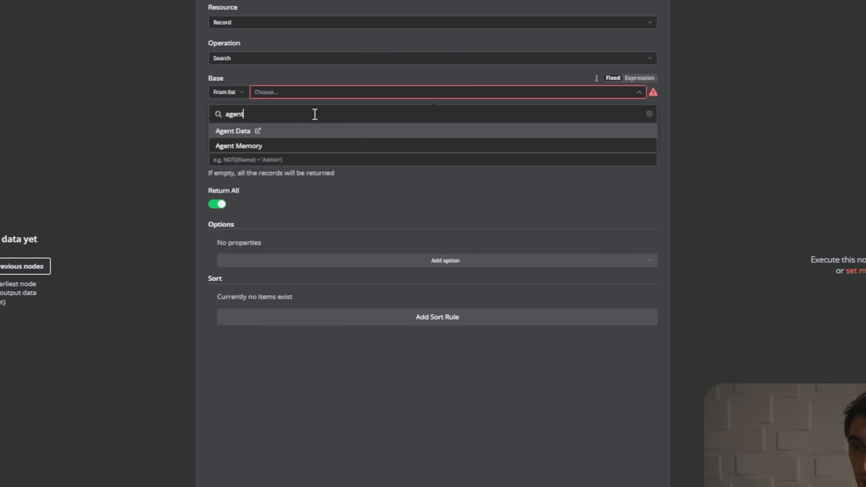
{"action": "left_click", "coordinate": [287, 147]}
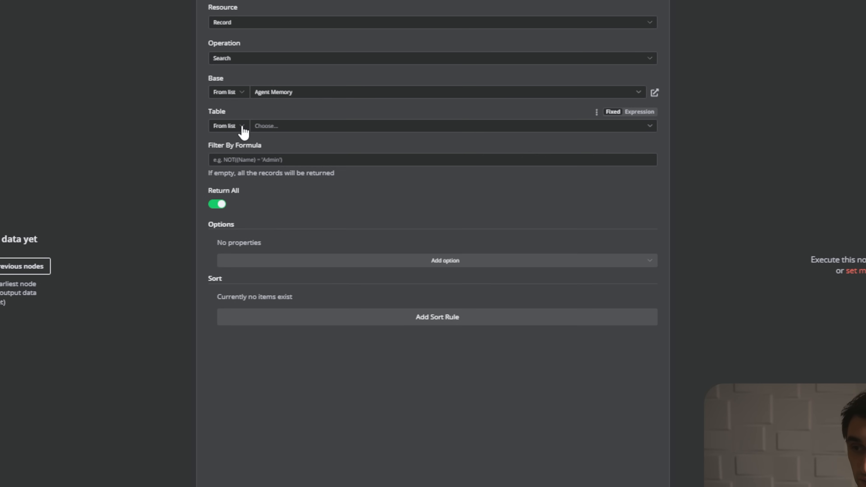
{"action": "left_click", "coordinate": [309, 128]}
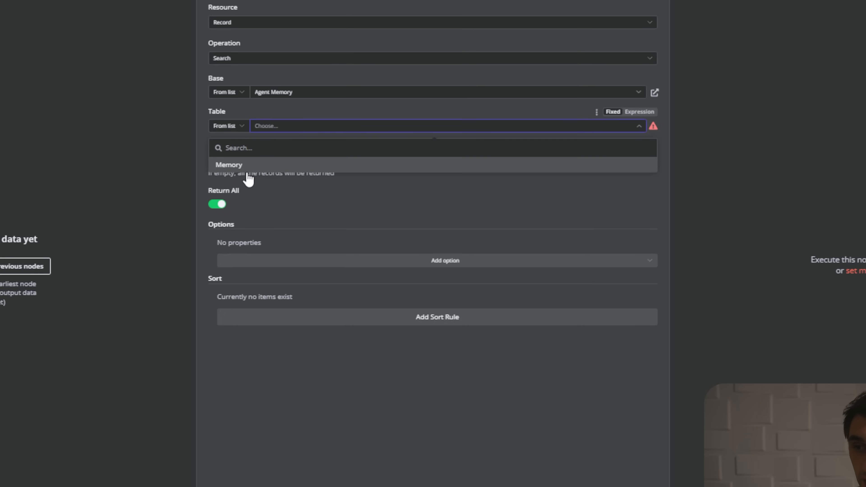
{"action": "left_click", "coordinate": [270, 168]}
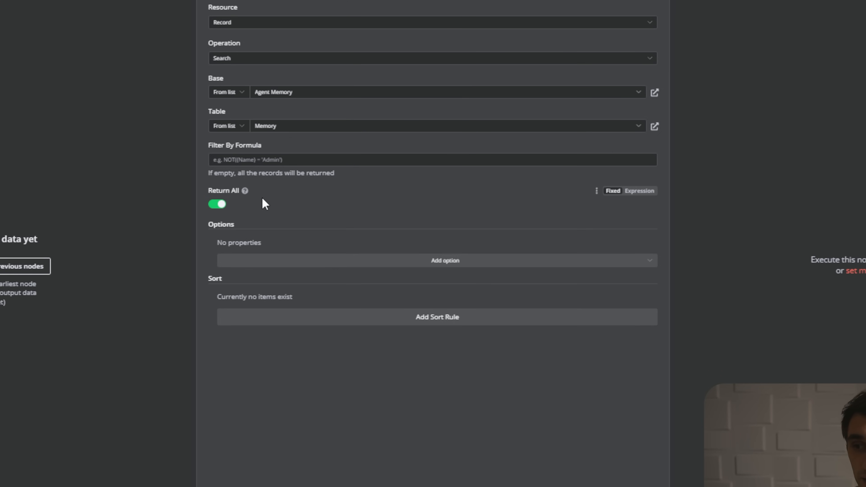
- Turn off Return All and set the record Limit to 50
{"action": "left_click", "coordinate": [221, 206]}
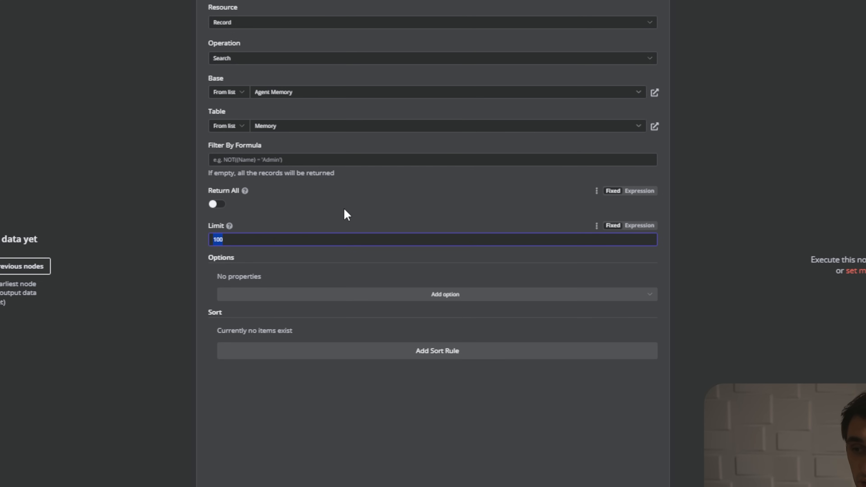
{"action": "type", "text": "50"}
{"action": "left_click", "coordinate": [348, 210]}
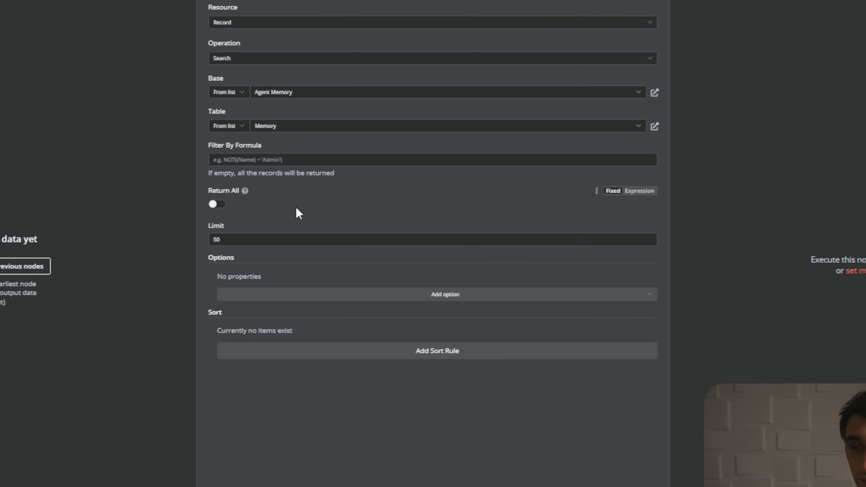
{"action": "left_click", "coordinate": [348, 199]}
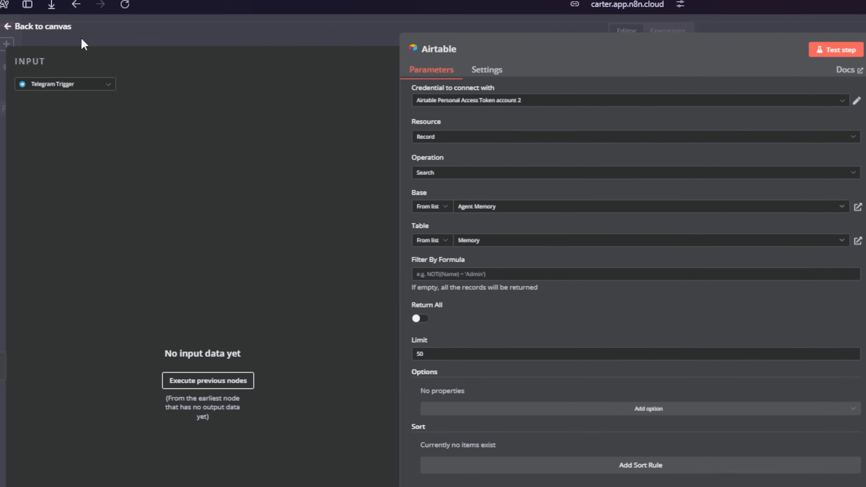
- Add an Aggregate node after Airtable with Input Field Name set to Memory
{"action": "left_click", "coordinate": [76, 40]}
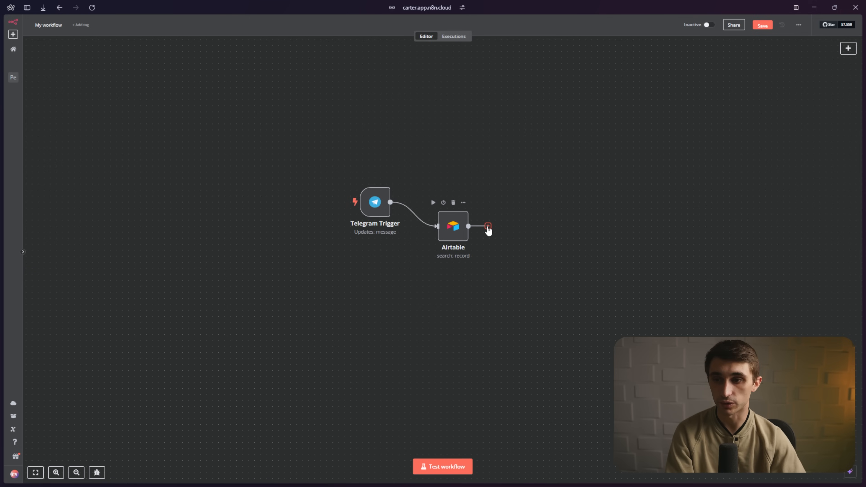
{"action": "left_click", "coordinate": [488, 226]}
{"action": "type", "text": "agg"}
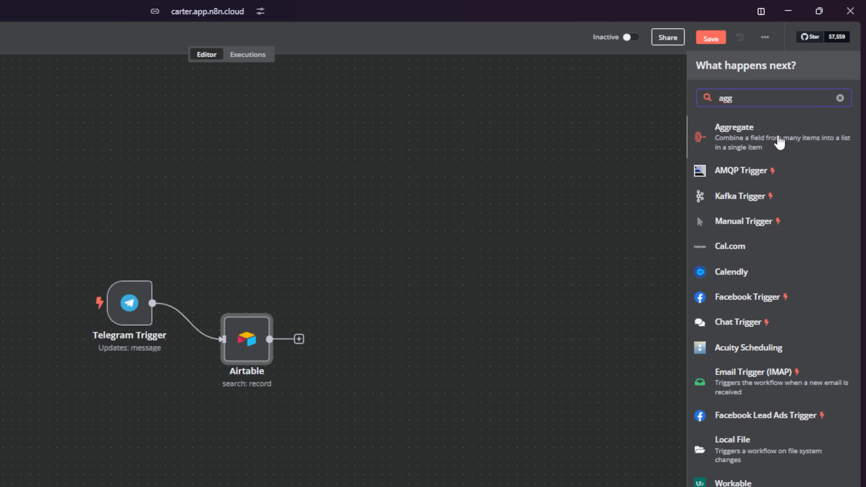
{"action": "left_click", "coordinate": [780, 143]}
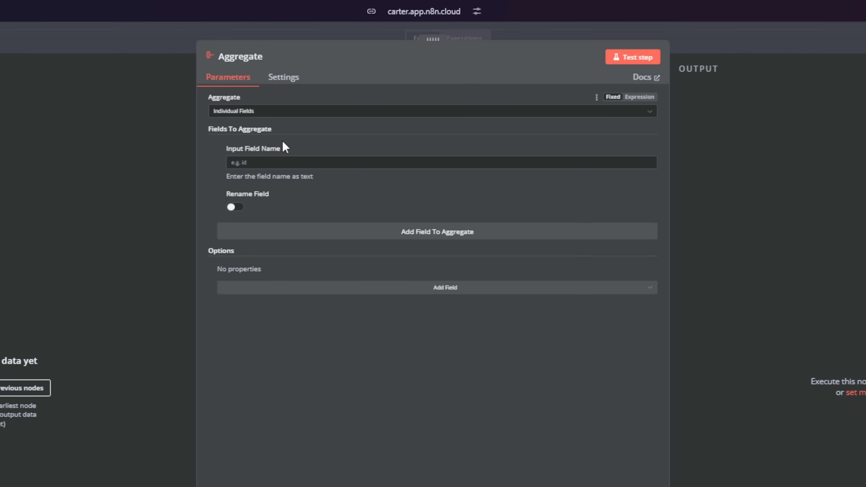
{"action": "left_click", "coordinate": [293, 161]}
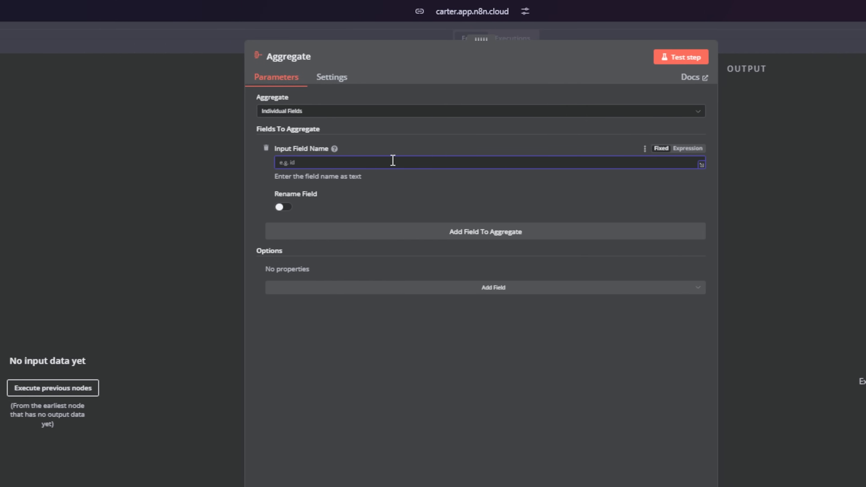
{"action": "type", "text": "Memory"}
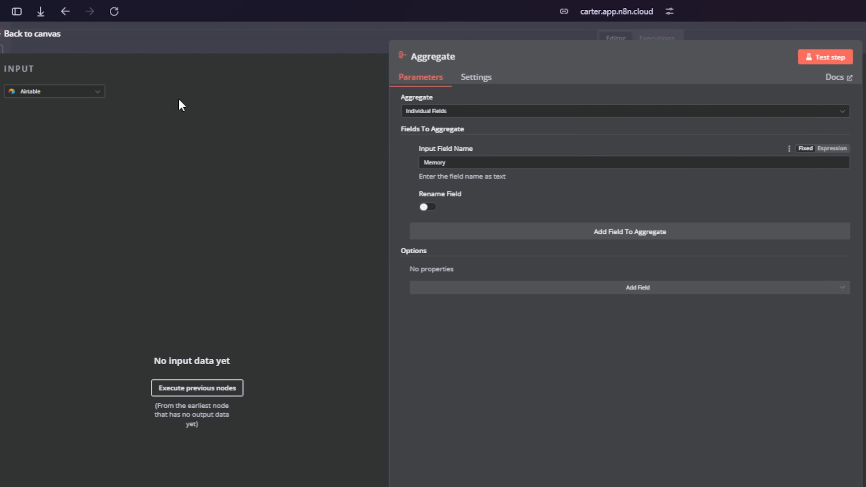
{"action": "left_click", "coordinate": [41, 34]}
- Add a Merge node after Aggregate and set its mode to Combine
{"action": "left_click_drag", "start_coordinate": [562, 304], "coordinate": [606, 272]}
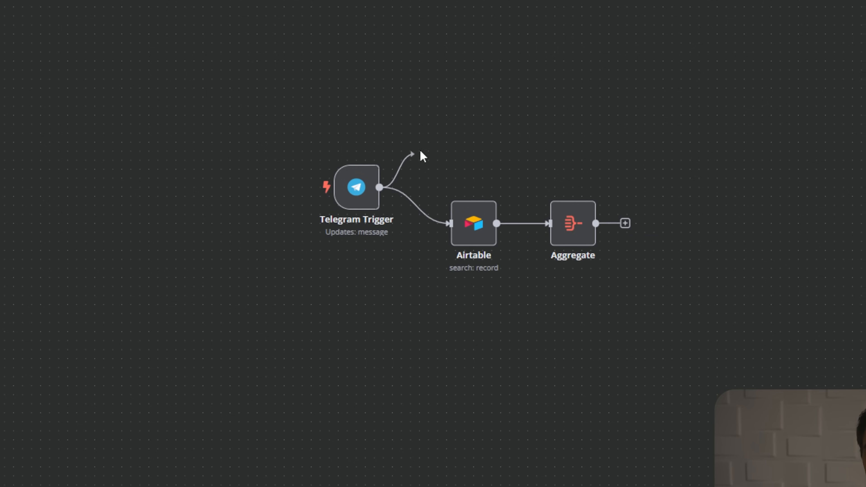
{"action": "left_click_drag", "start_coordinate": [424, 156], "coordinate": [707, 109]}
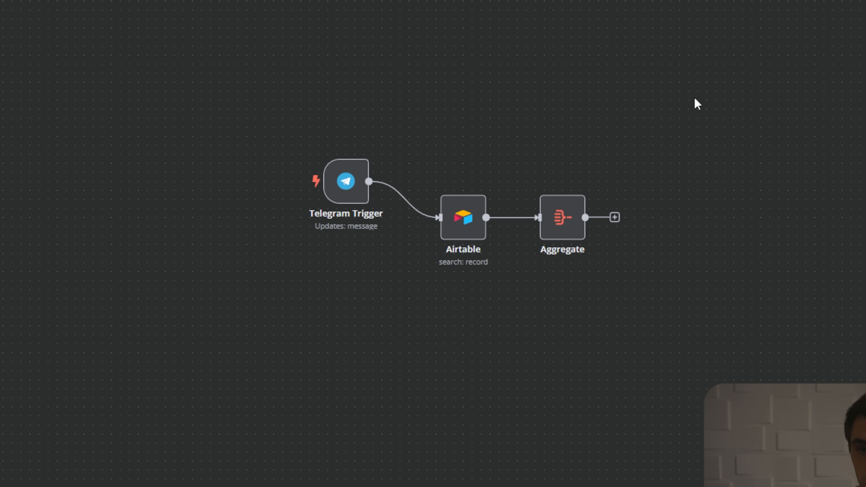
{"action": "mouse_move", "coordinate": [425, 225]}
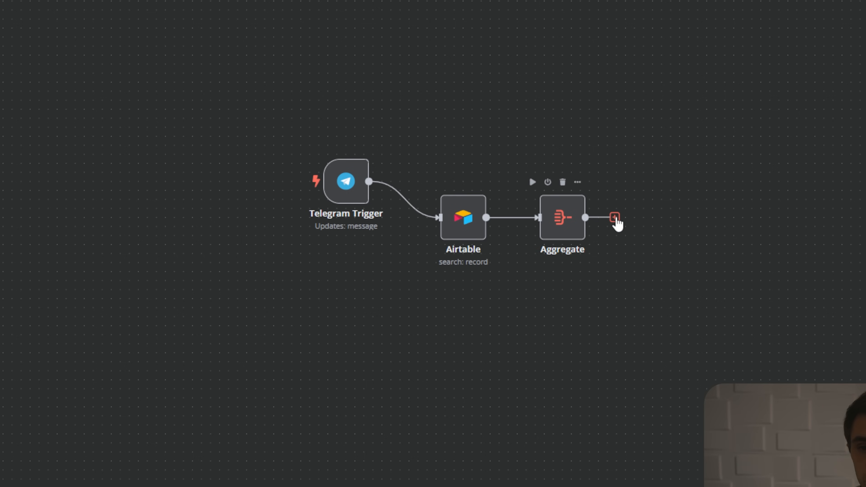
{"action": "left_click", "coordinate": [616, 217]}
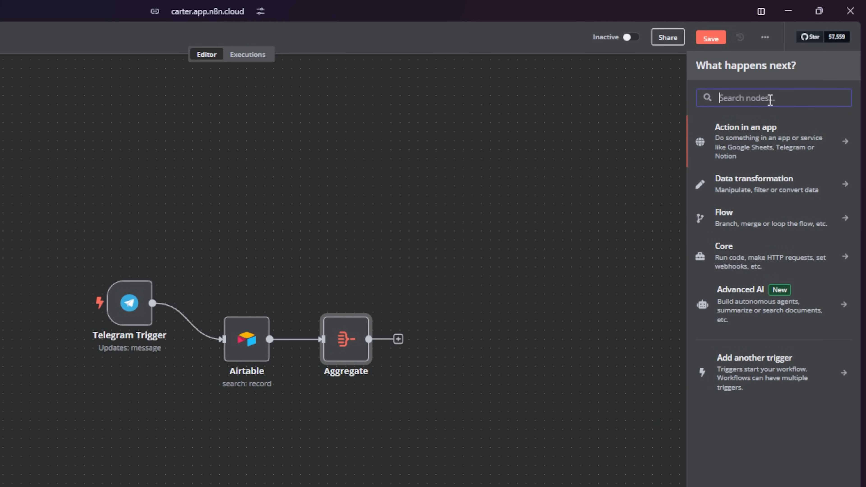
{"action": "type", "text": "merge"}
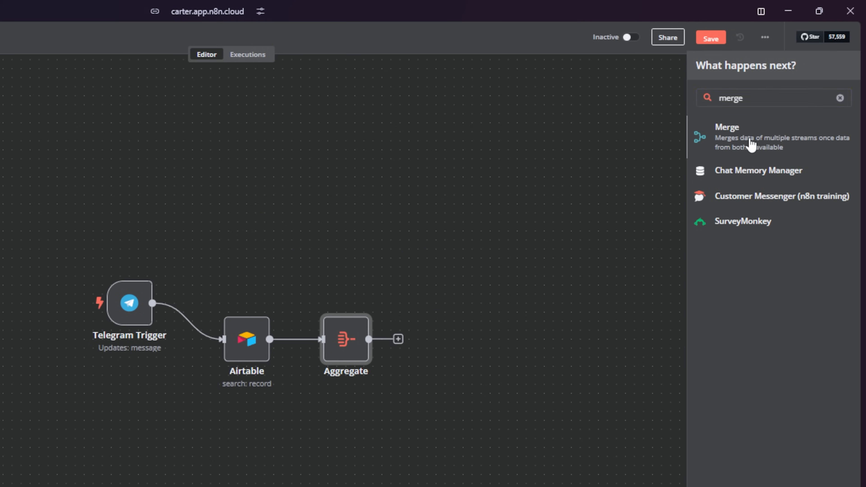
{"action": "left_click", "coordinate": [752, 145]}
{"action": "left_click", "coordinate": [333, 116]}
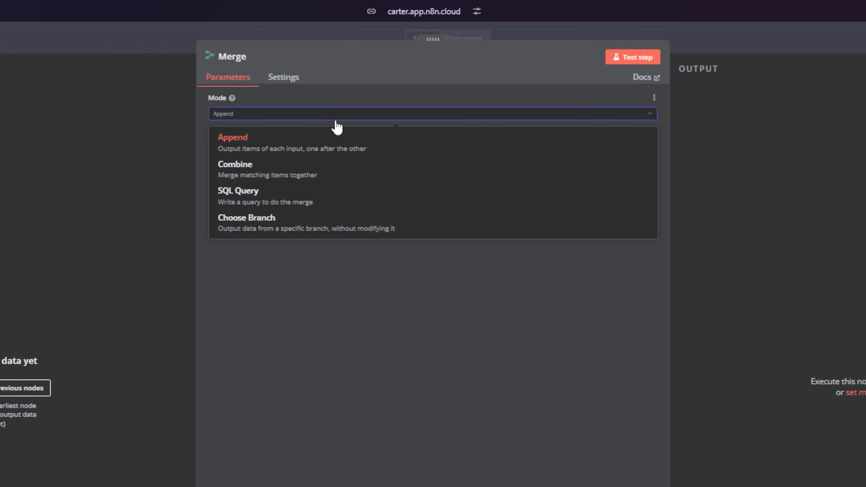
{"action": "left_click", "coordinate": [329, 172]}
- Set Merge to combine by All Possible Combinations and connect Telegram Trigger into it
{"action": "left_click", "coordinate": [363, 150]}
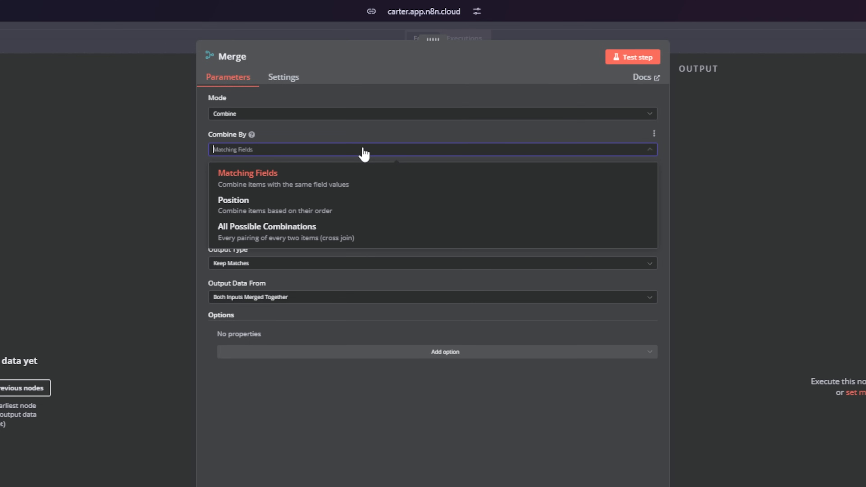
{"action": "left_click", "coordinate": [351, 232]}
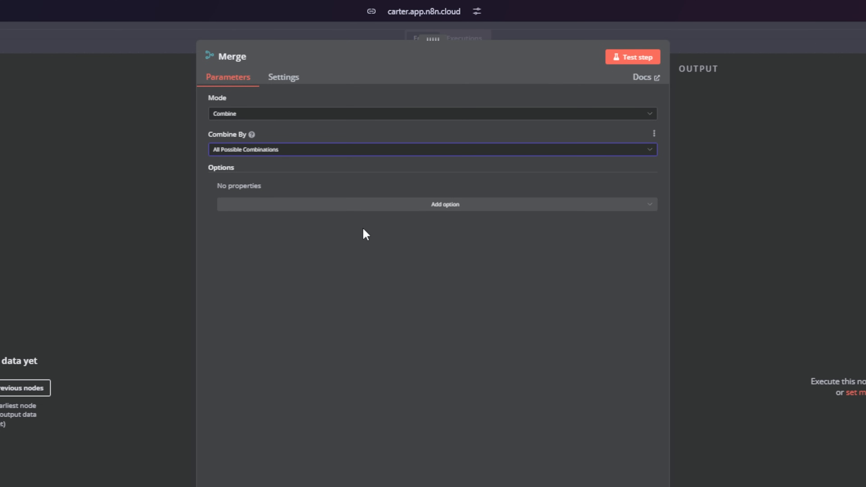
{"action": "left_click", "coordinate": [57, 38]}
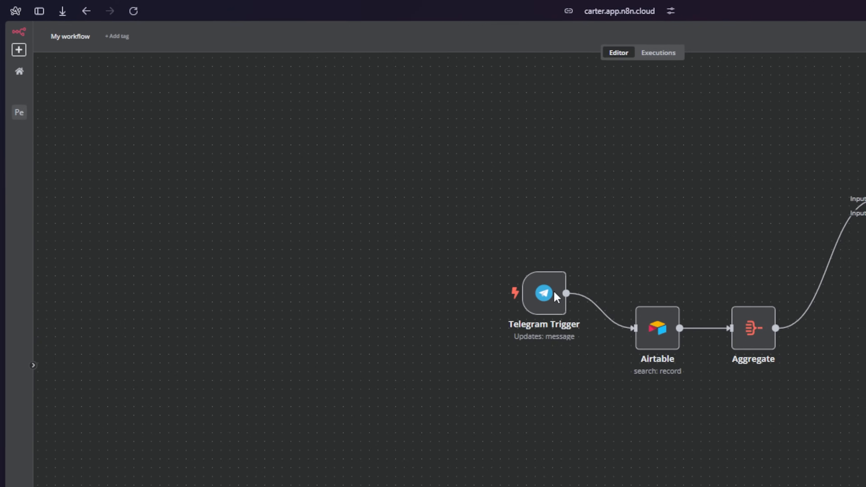
{"action": "left_click_drag", "start_coordinate": [566, 294], "coordinate": [740, 213]}
{"action": "left_click_drag", "start_coordinate": [511, 145], "coordinate": [603, 155]}
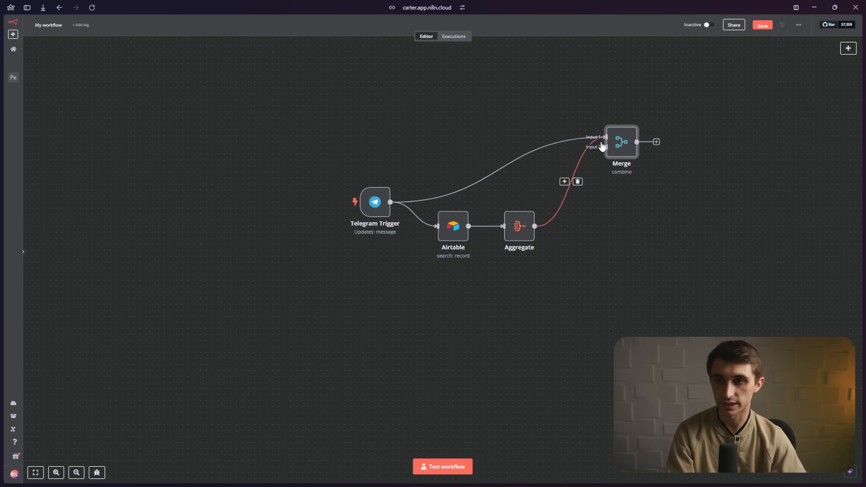
- Rewire Telegram Trigger to Merge Input 1 and Aggregate to Input 2, then shift Merge left
{"action": "left_click", "coordinate": [568, 186]}
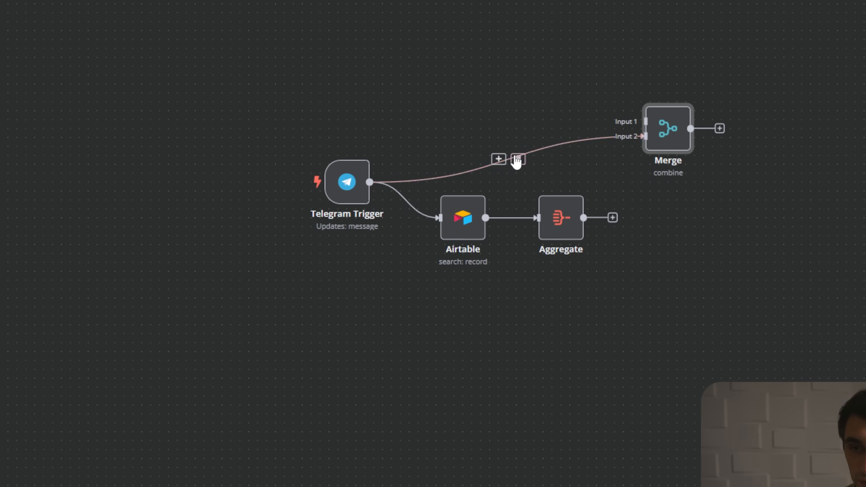
{"action": "left_click", "coordinate": [518, 159]}
{"action": "left_click_drag", "start_coordinate": [370, 182], "coordinate": [646, 121]}
{"action": "mouse_move", "coordinate": [614, 217]}
{"action": "left_mouse_down"}
{"action": "mouse_move", "coordinate": [632, 143]}
{"action": "mouse_move", "coordinate": [669, 164]}
{"action": "mouse_move", "coordinate": [663, 208]}
{"action": "left_mouse_up"}
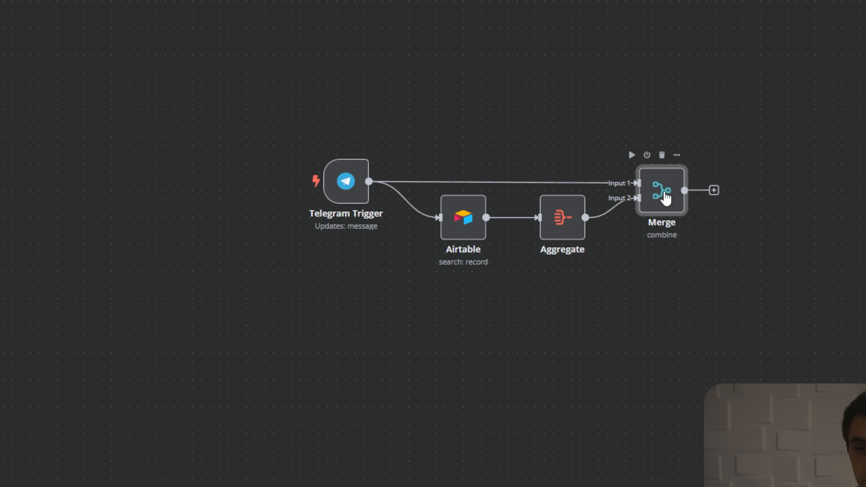
{"action": "mouse_move", "coordinate": [596, 230]}
{"action": "left_click_drag", "start_coordinate": [669, 194], "coordinate": [660, 195]}
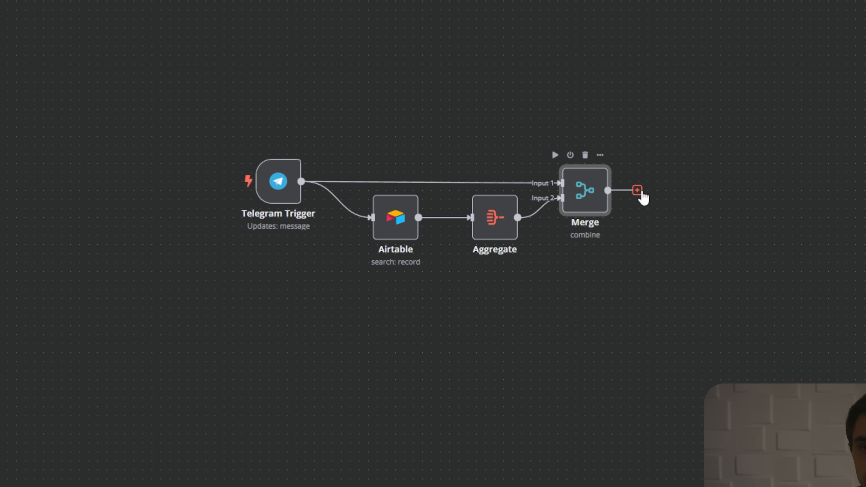
- Add an AI Agent node from Advanced AI after Merge and align it on the canvas
{"action": "left_click", "coordinate": [638, 191]}
{"action": "left_click", "coordinate": [702, 306]}
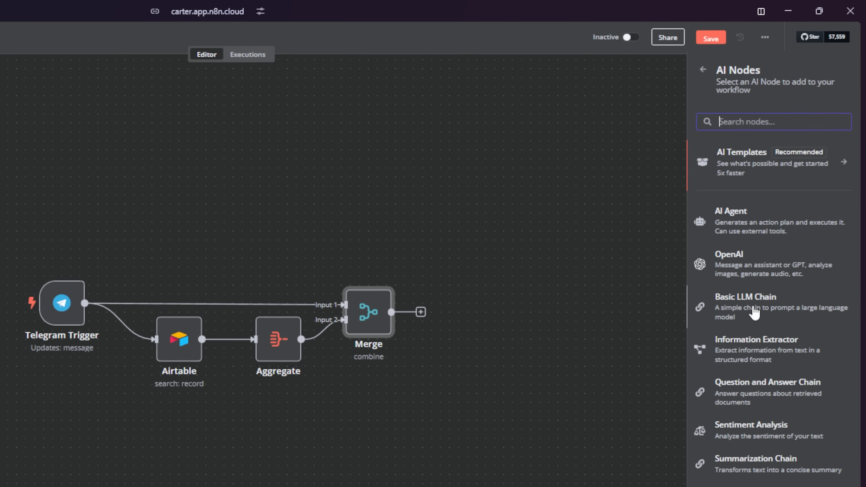
{"action": "left_click", "coordinate": [769, 228]}
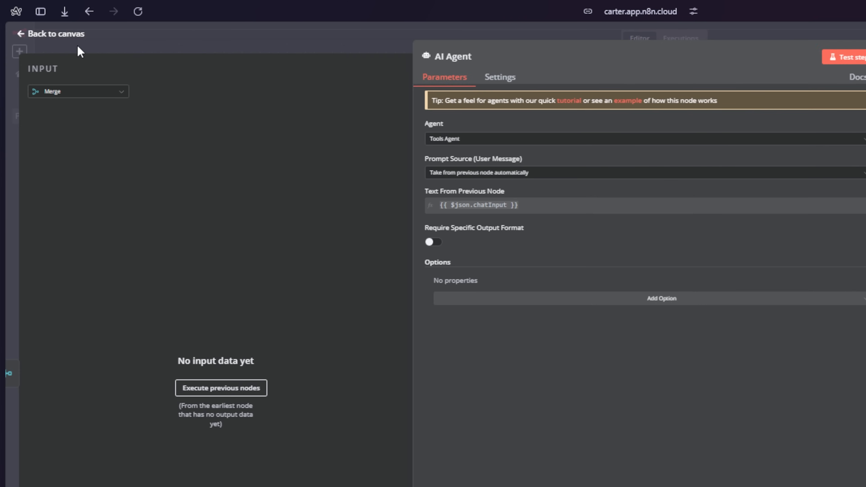
{"action": "left_click", "coordinate": [75, 40]}
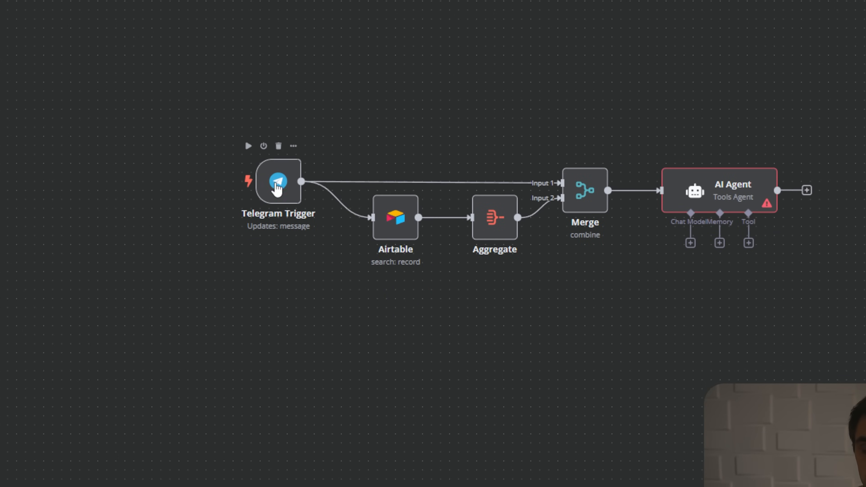
{"action": "left_click_drag", "start_coordinate": [721, 201], "coordinate": [720, 191]}
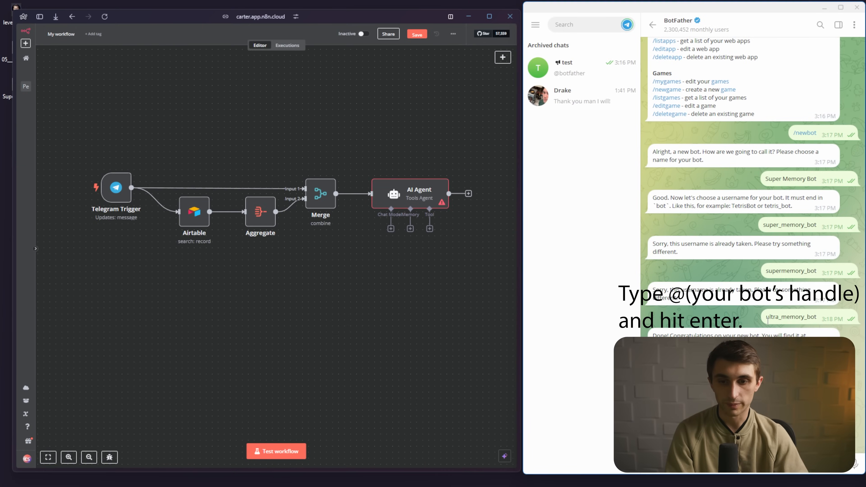
- Mention the bot's username in BotFather and follow the link into the Super Memory Bot chat
{"action": "double_click", "coordinate": [767, 320]}
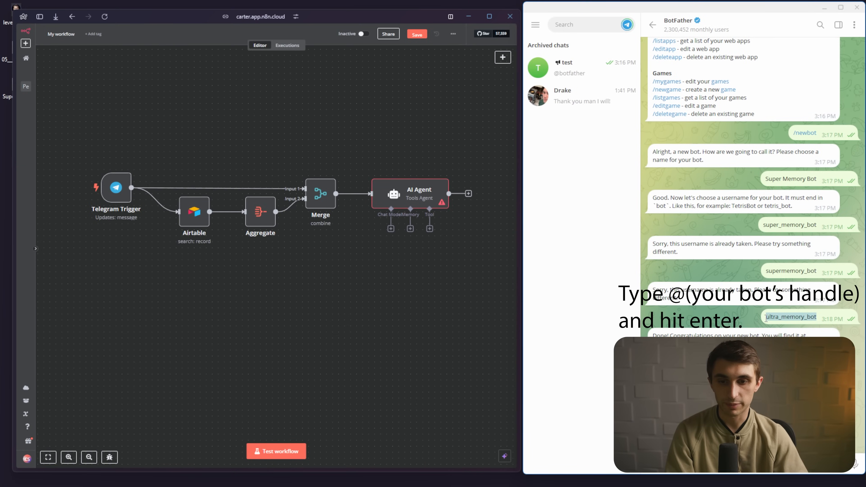
{"action": "left_click", "coordinate": [733, 464]}
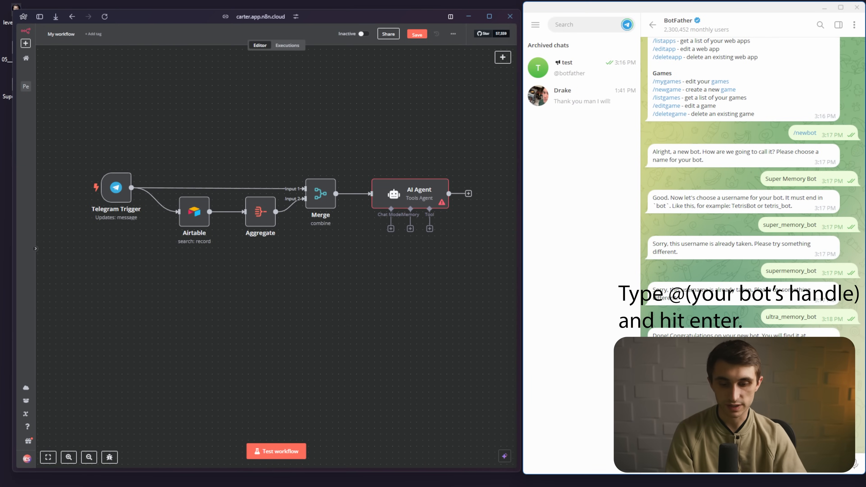
{"action": "type", "text": "@"}
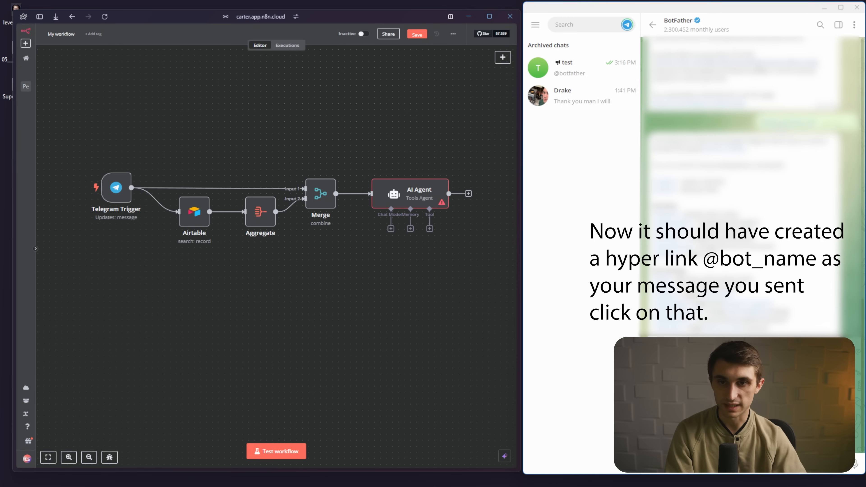
{"action": "left_click", "coordinate": [788, 123]}
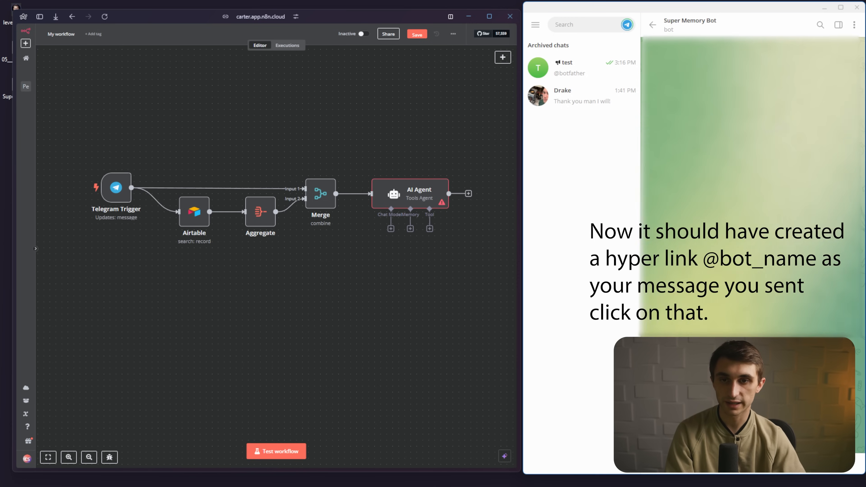
{"action": "left_click", "coordinate": [762, 467]}
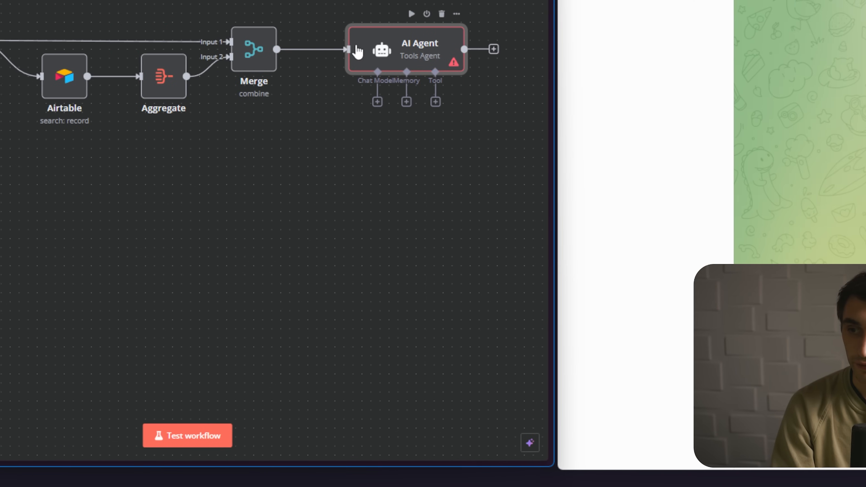
- Remove the Merge-to-AI Agent link and deactivate the AI Agent node
{"action": "mouse_move", "coordinate": [109, 51]}
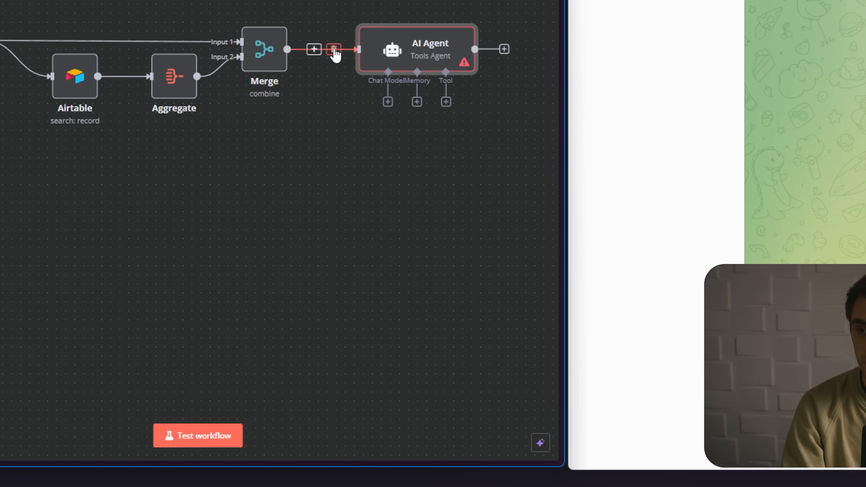
{"action": "left_click", "coordinate": [335, 51]}
{"action": "left_click_drag", "start_coordinate": [393, 53], "coordinate": [437, 43]}
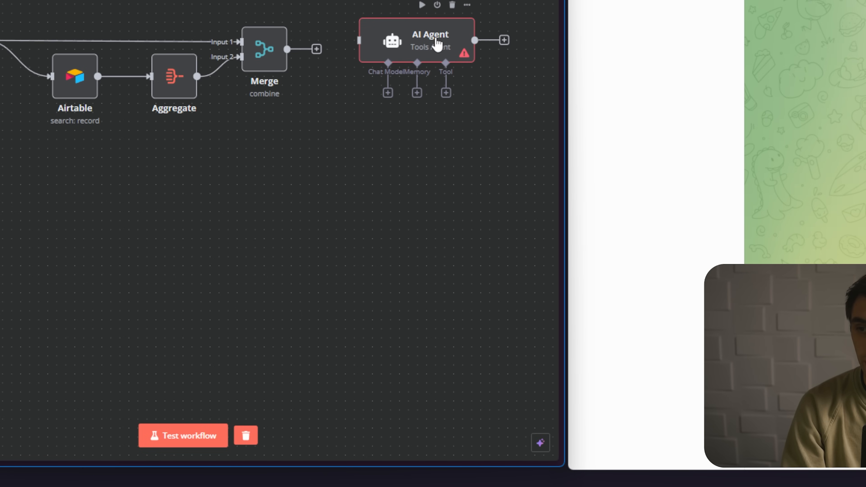
{"action": "right_click", "coordinate": [437, 43]}
{"action": "left_click", "coordinate": [465, 103]}
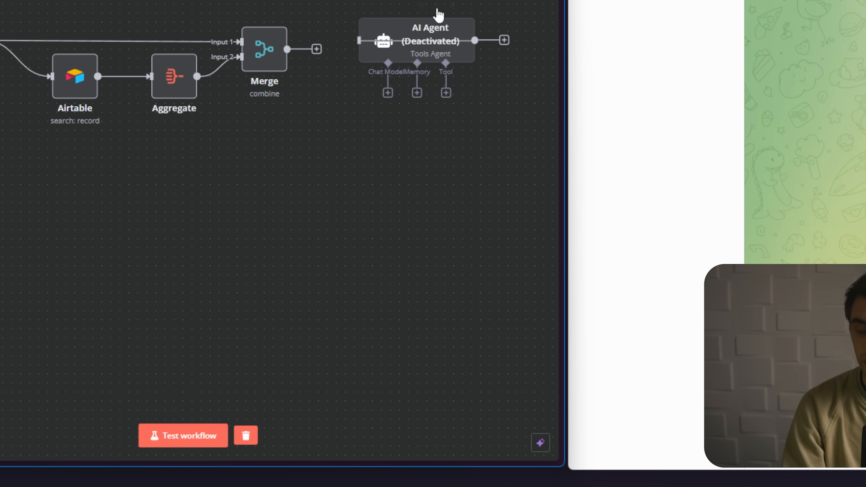
{"action": "left_click_drag", "start_coordinate": [429, 37], "coordinate": [430, 47]}
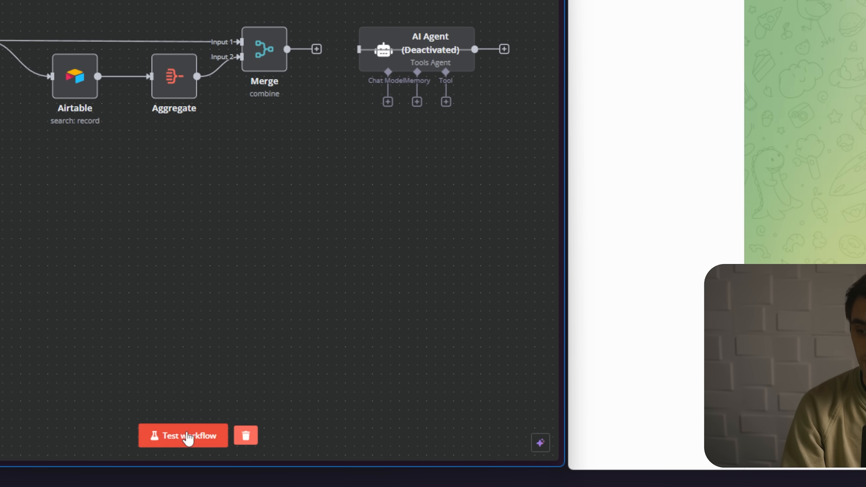
- Run a test by sending the bot a message, then rearrange the Telegram Trigger node
{"action": "left_click", "coordinate": [187, 437]}
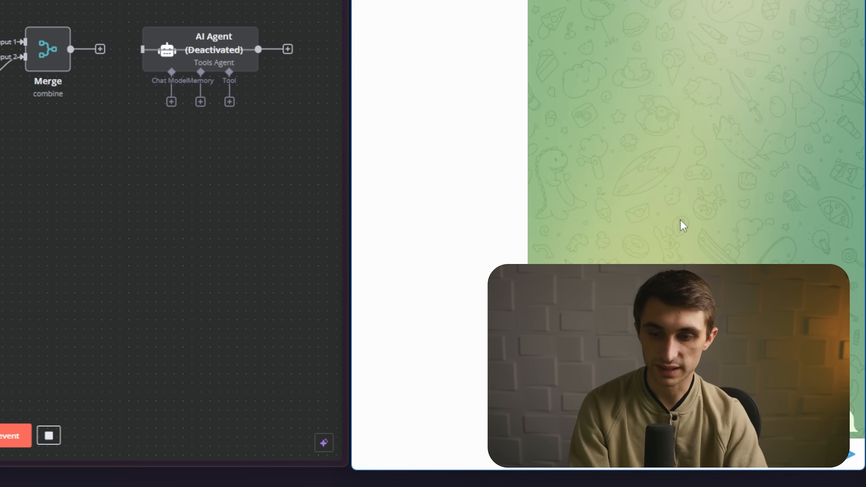
{"action": "key", "text": "ctrl+v"}
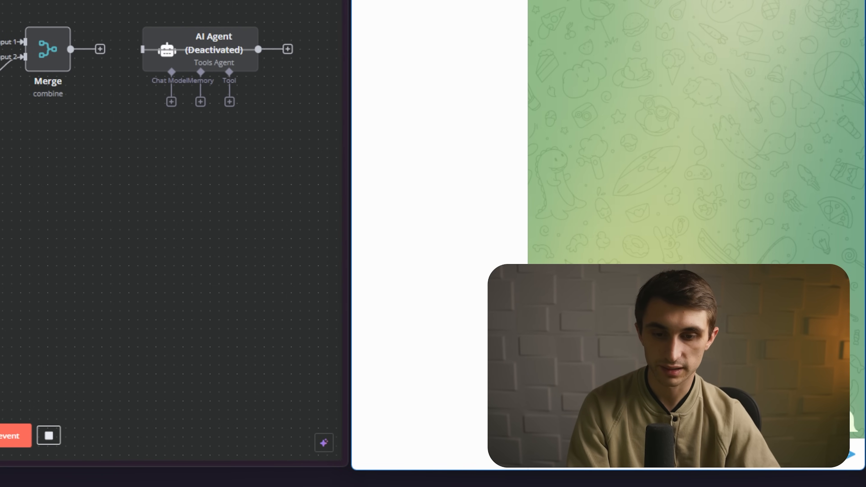
{"action": "key", "text": "Return"}
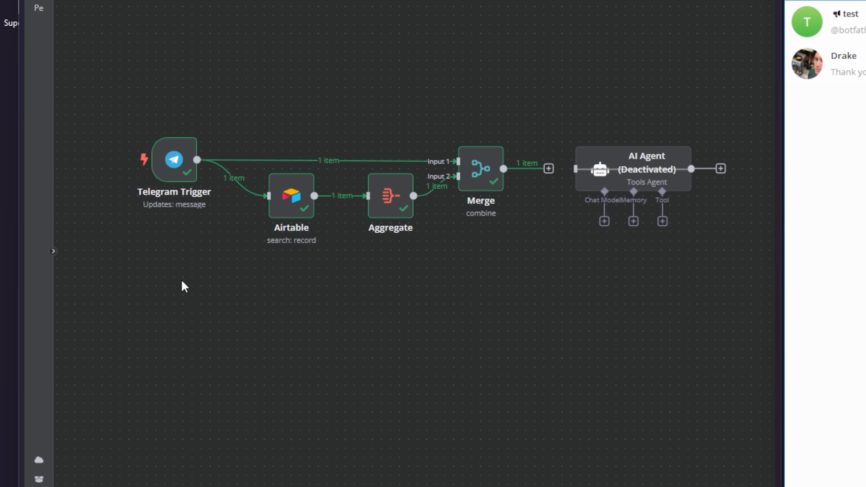
{"action": "left_click_drag", "start_coordinate": [99, 258], "coordinate": [504, 67]}
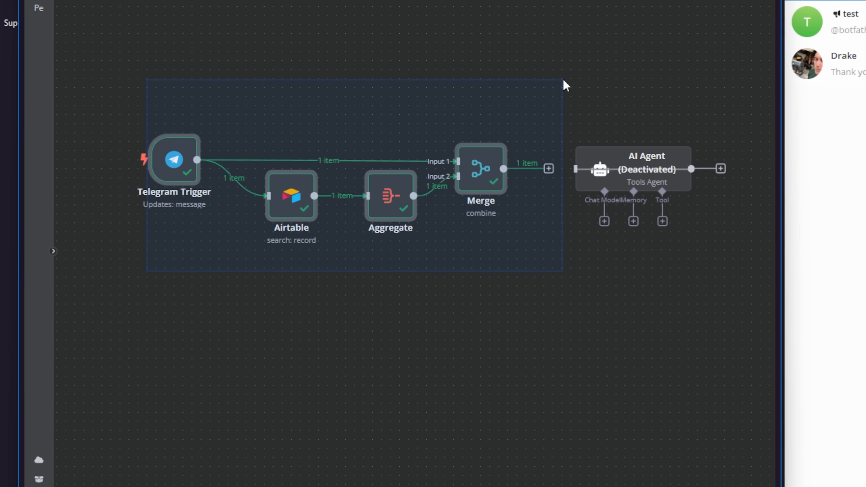
{"action": "left_click", "coordinate": [434, 330]}
{"action": "left_click_drag", "start_coordinate": [404, 188], "coordinate": [448, 170]}
{"action": "left_click", "coordinate": [163, 166]}
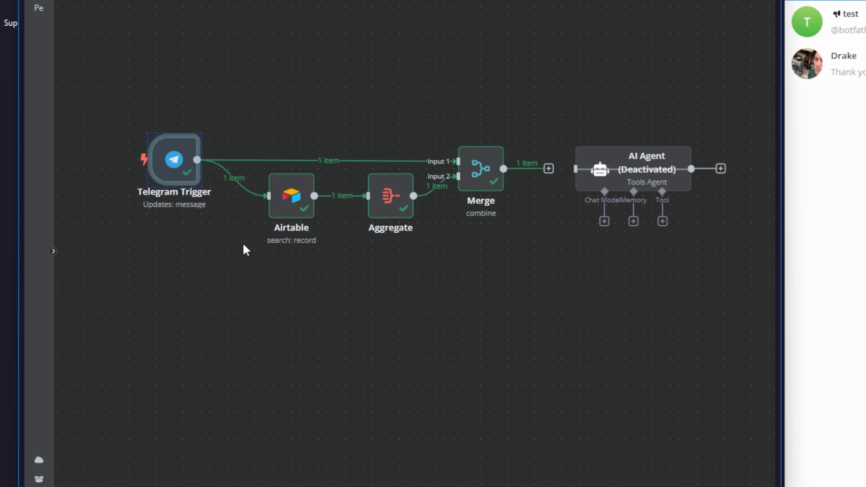
{"action": "left_click_drag", "start_coordinate": [174, 164], "coordinate": [183, 164]}
- Connect Merge's output to the AI Agent and reactivate the agent
{"action": "left_click_drag", "start_coordinate": [548, 168], "coordinate": [575, 168]}
{"action": "left_click_drag", "start_coordinate": [637, 166], "coordinate": [627, 166]}
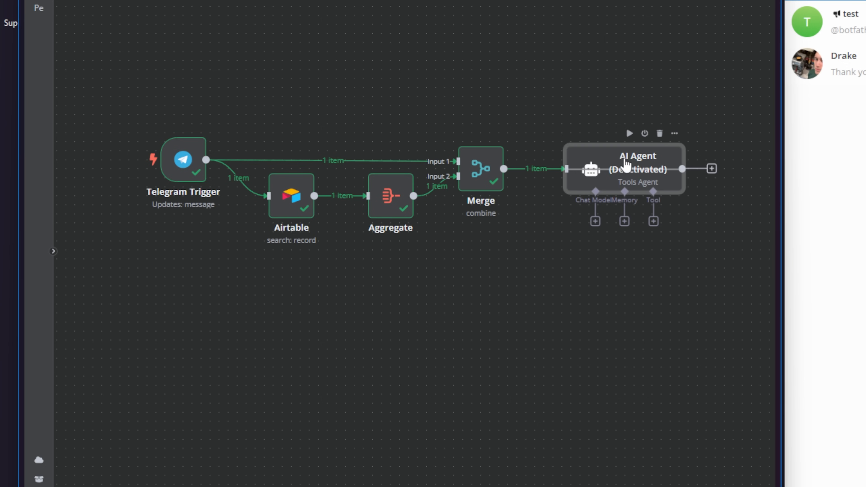
{"action": "right_click", "coordinate": [627, 165]}
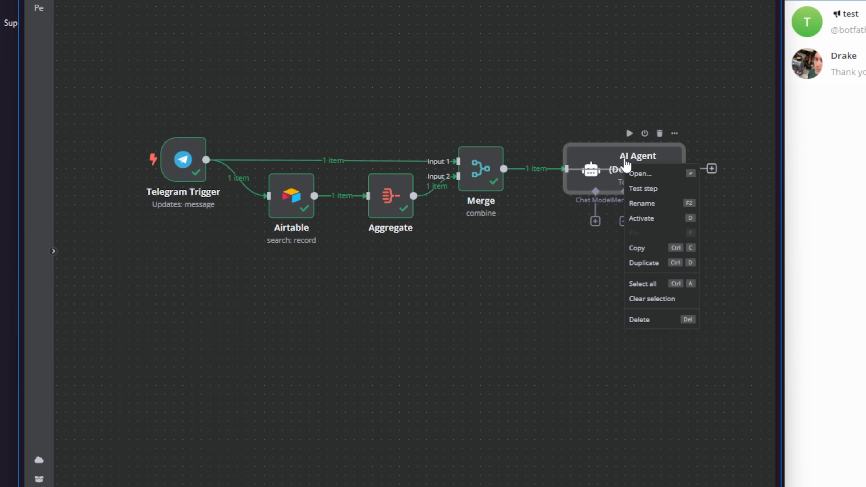
{"action": "left_click", "coordinate": [641, 218]}
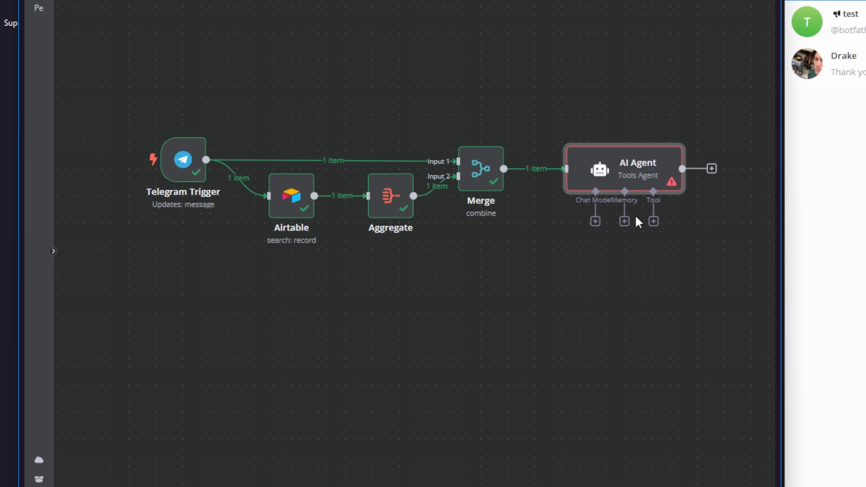
- Open the AI Agent parameters and inspect the Memory and 'This is a test' input values
{"action": "double_click", "coordinate": [625, 178]}
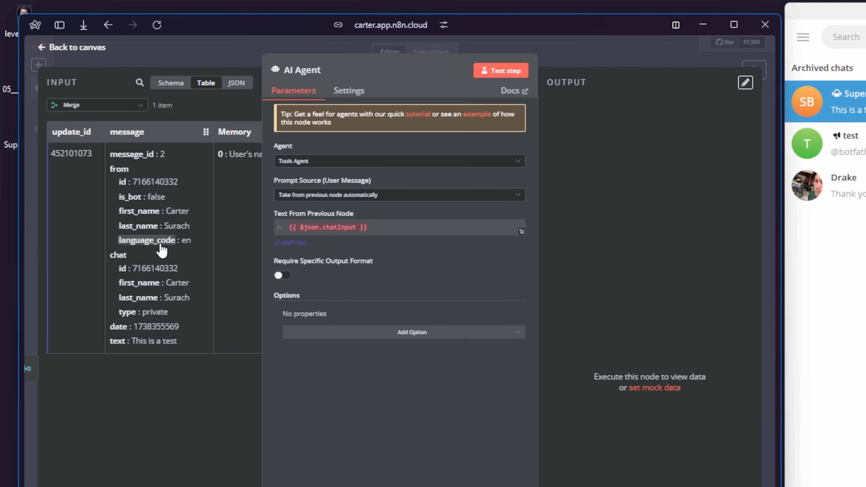
{"action": "scroll", "coordinate": [162, 252], "scroll_direction": "right", "scroll_amount": 3}
{"action": "scroll", "coordinate": [162, 252], "scroll_direction": "left", "scroll_amount": 3}
{"action": "scroll", "coordinate": [165, 247], "scroll_direction": "right", "scroll_amount": 3}
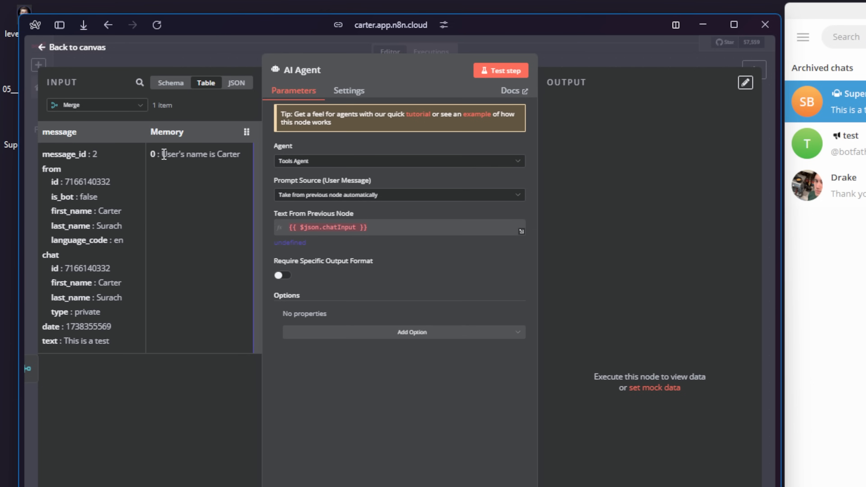
{"action": "left_click_drag", "start_coordinate": [163, 155], "coordinate": [255, 155]}
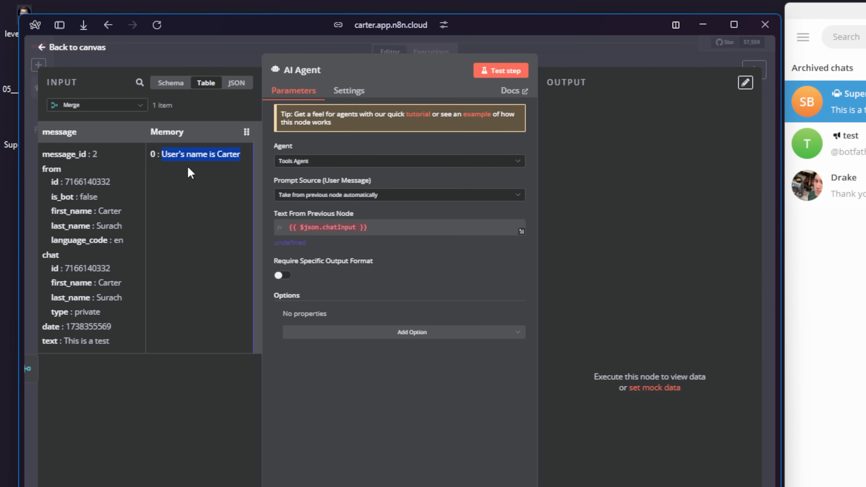
{"action": "left_click", "coordinate": [156, 174]}
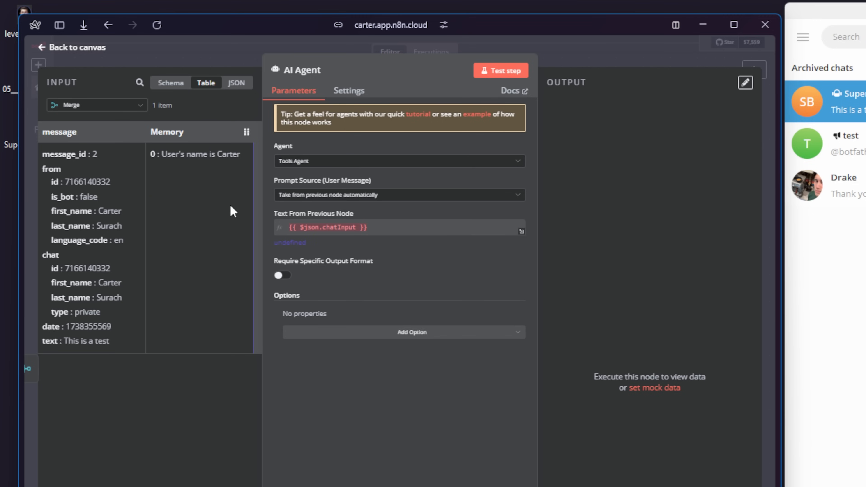
{"action": "scroll", "coordinate": [230, 203], "scroll_direction": "left", "scroll_amount": 2}
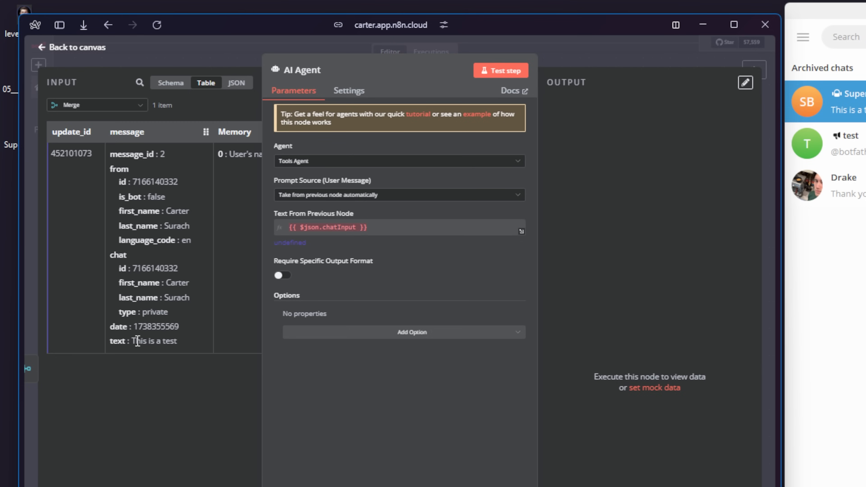
{"action": "left_click_drag", "start_coordinate": [144, 342], "coordinate": [184, 348]}
{"action": "left_click", "coordinate": [178, 395]}
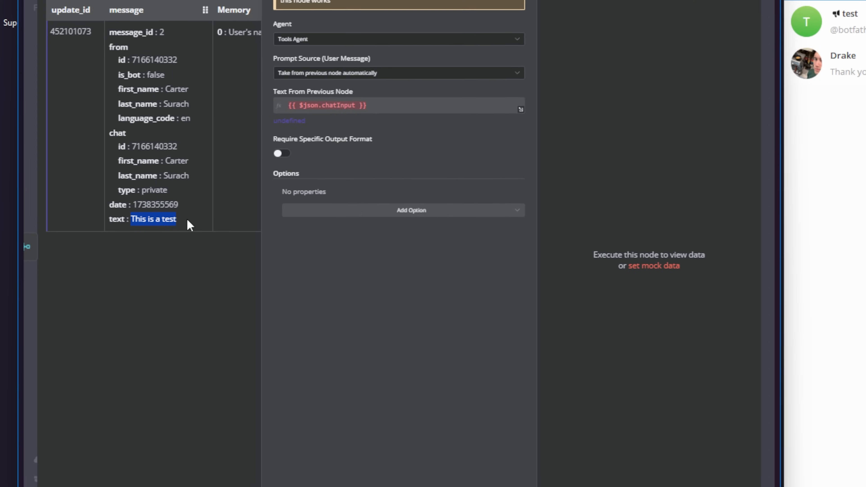
{"action": "left_click", "coordinate": [219, 285]}
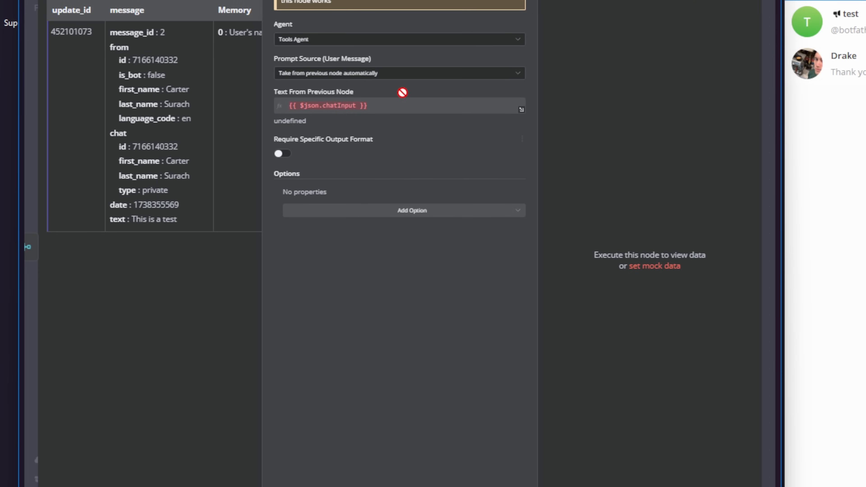
{"action": "left_click", "coordinate": [402, 76]}
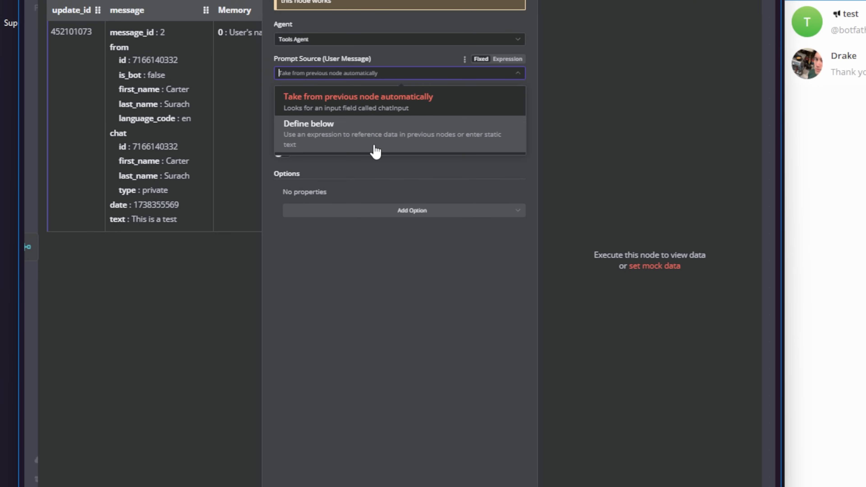
- Define the agent prompt below as {{ $json.message.text }} from the incoming Telegram message
{"action": "left_click", "coordinate": [376, 151]}
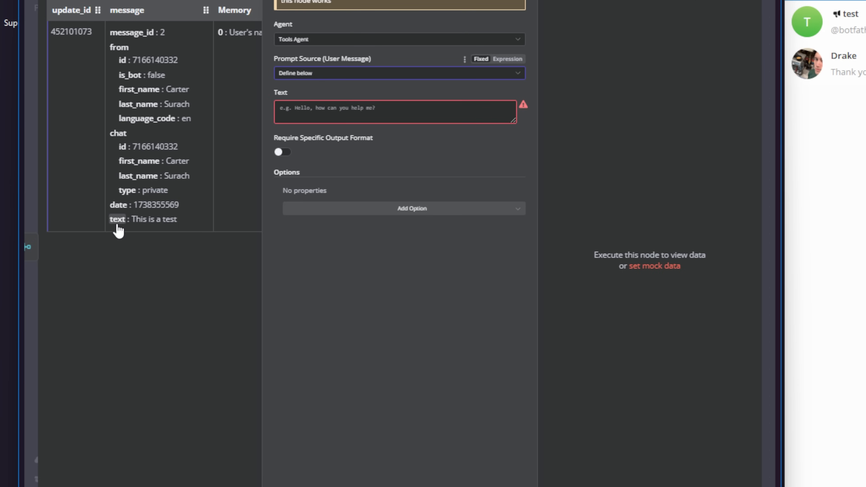
{"action": "left_click_drag", "start_coordinate": [117, 221], "coordinate": [323, 122]}
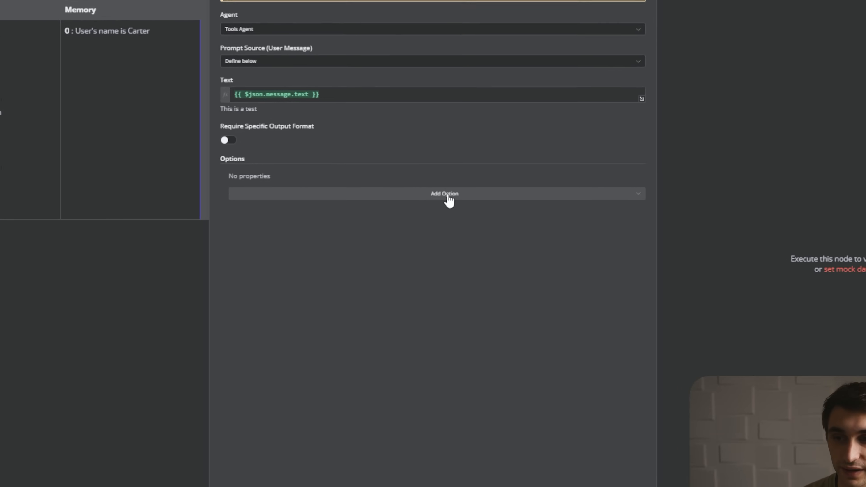
{"action": "left_click", "coordinate": [443, 208]}
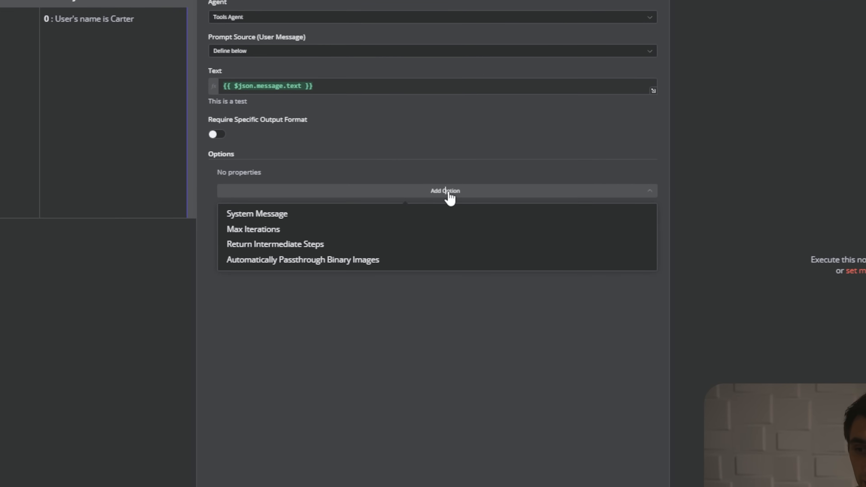
- Replace the default system message with a current-time line using the {{ $now }} expression
{"action": "left_click", "coordinate": [308, 214]}
{"action": "left_click_drag", "start_coordinate": [338, 187], "coordinate": [228, 186]}
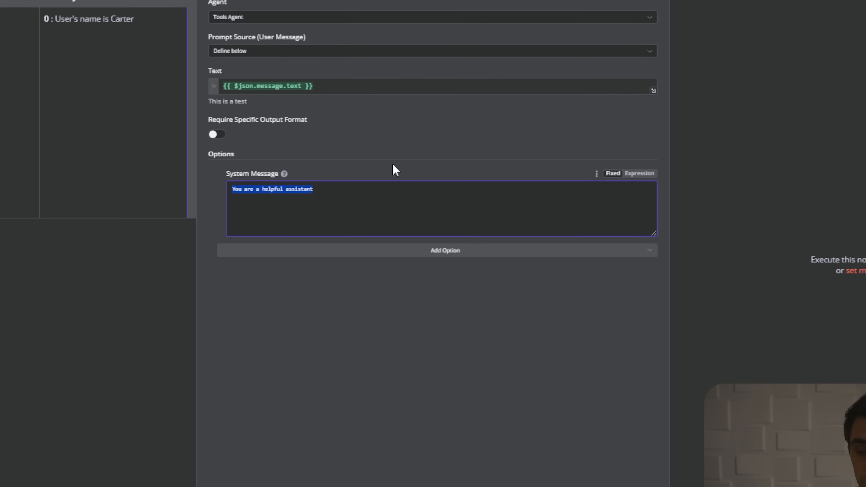
{"action": "key", "text": "BackSpace"}
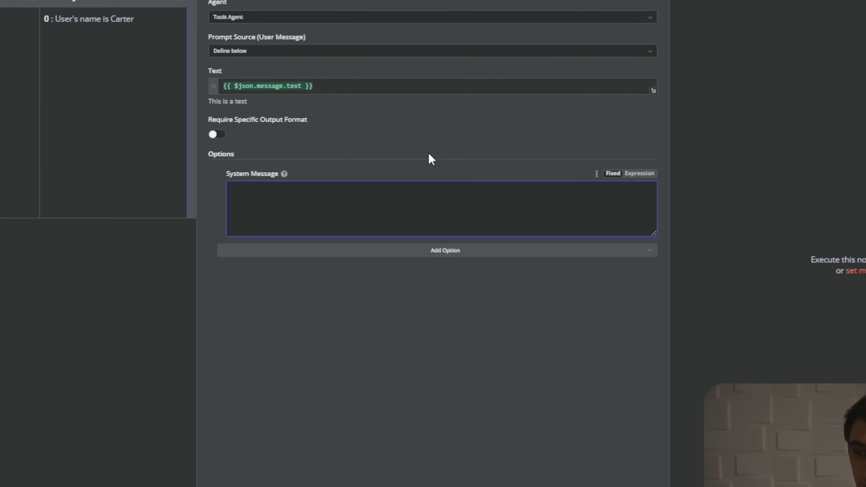
{"action": "type", "text": "Current time/day: {{ $now }}"}
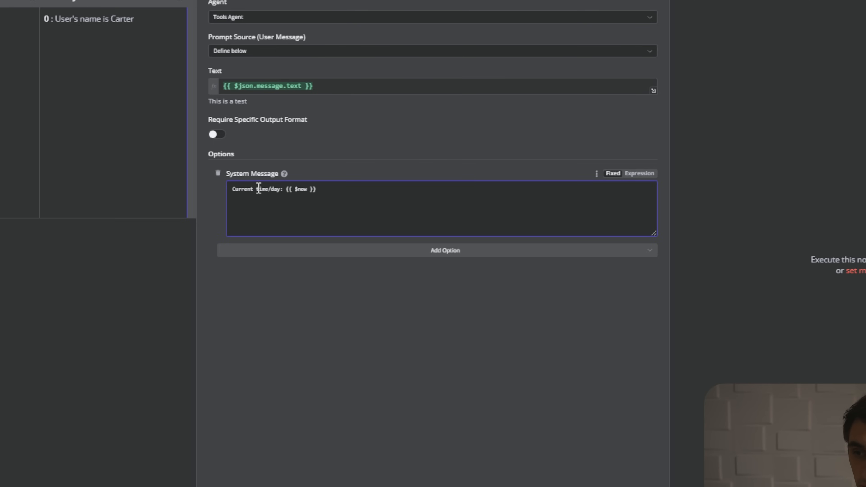
{"action": "left_click", "coordinate": [633, 176]}
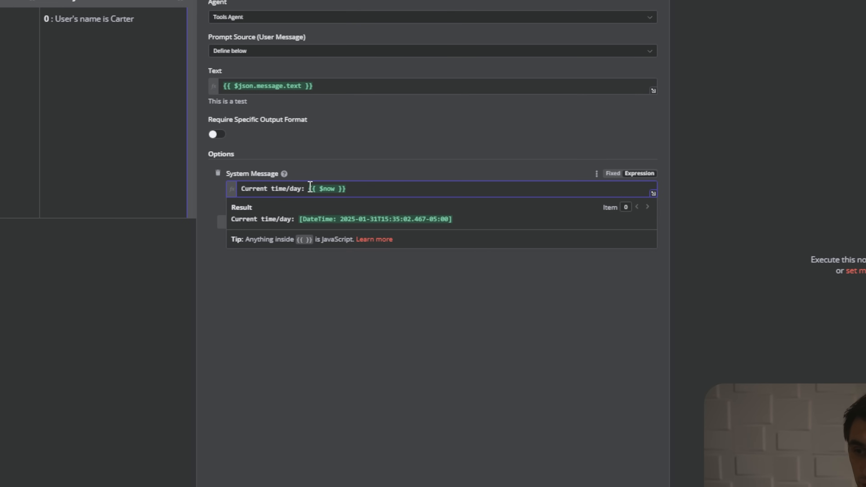
{"action": "left_click_drag", "start_coordinate": [309, 189], "coordinate": [328, 189]}
{"action": "left_click", "coordinate": [351, 190]}
{"action": "left_click_drag", "start_coordinate": [304, 219], "coordinate": [462, 217]}
{"action": "left_click", "coordinate": [471, 217]}
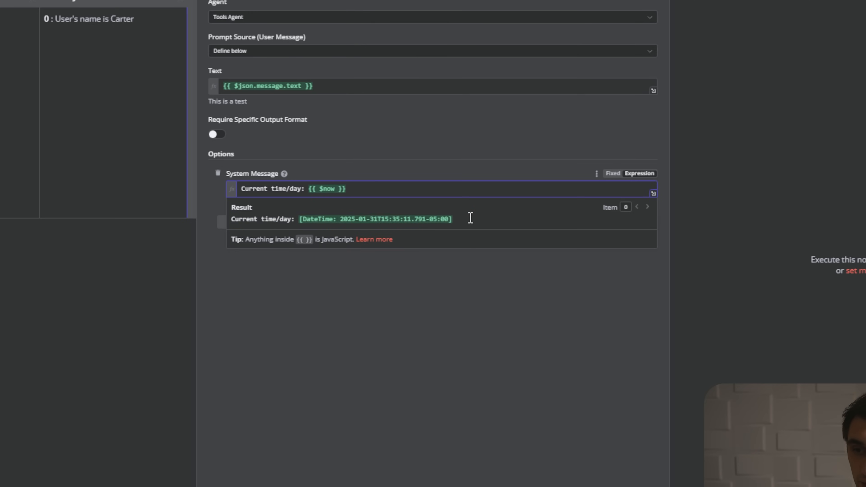
{"action": "left_click", "coordinate": [414, 175]}
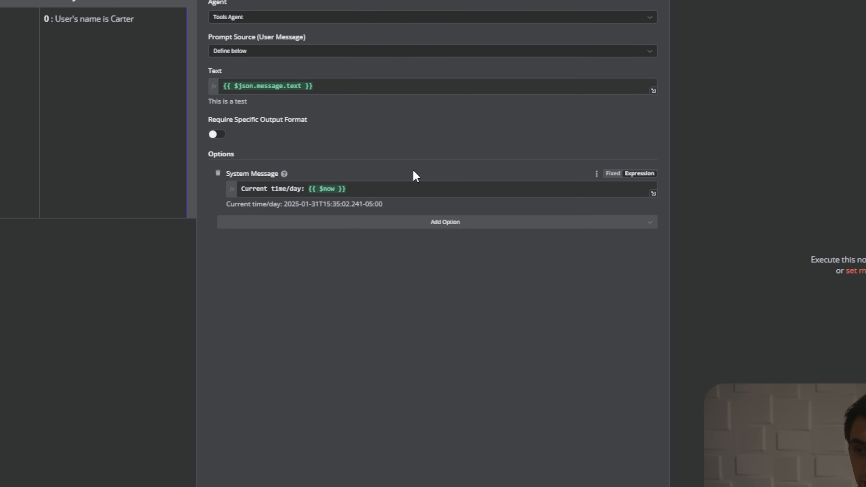
- Add the helpful-assistant sentence about remembering user memories below the time line
{"action": "left_click", "coordinate": [446, 189]}
{"action": "key", "text": "Return"}
{"action": "key", "text": "Return"}
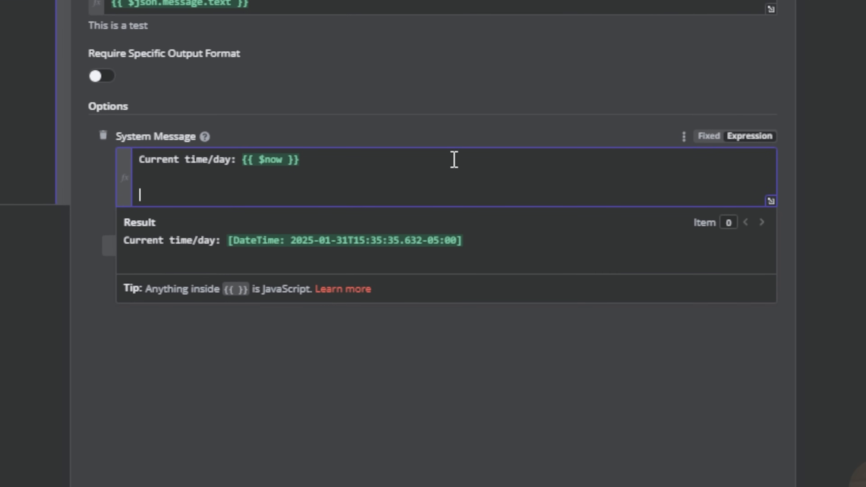
{"action": "type", "text": "You are a helpful assistant with the ability to add and read \"memories\" about the user."}
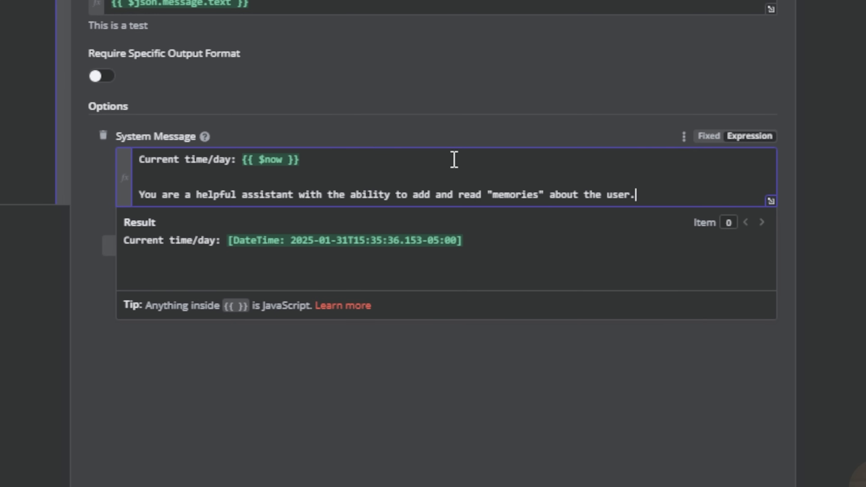
{"action": "left_click_drag", "start_coordinate": [139, 195], "coordinate": [639, 197]}
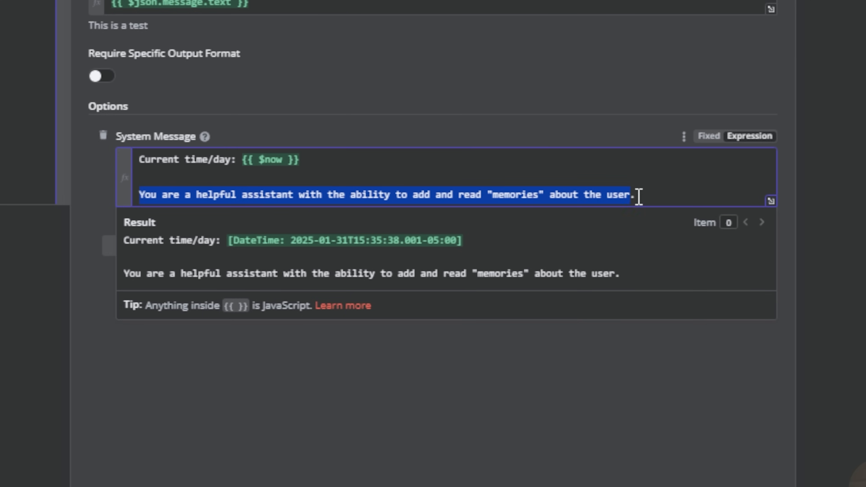
{"action": "left_click", "coordinate": [666, 192]}
{"action": "key", "text": "Return"}
{"action": "key", "text": "Return"}
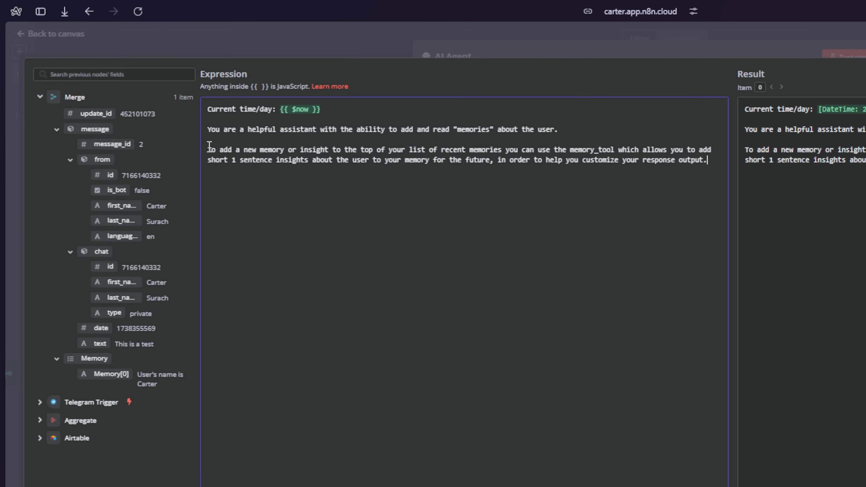
- Review the memory_tool instructions for adding insights and append the paragraph on when to use memories
{"action": "left_click_drag", "start_coordinate": [289, 144], "coordinate": [504, 151]}
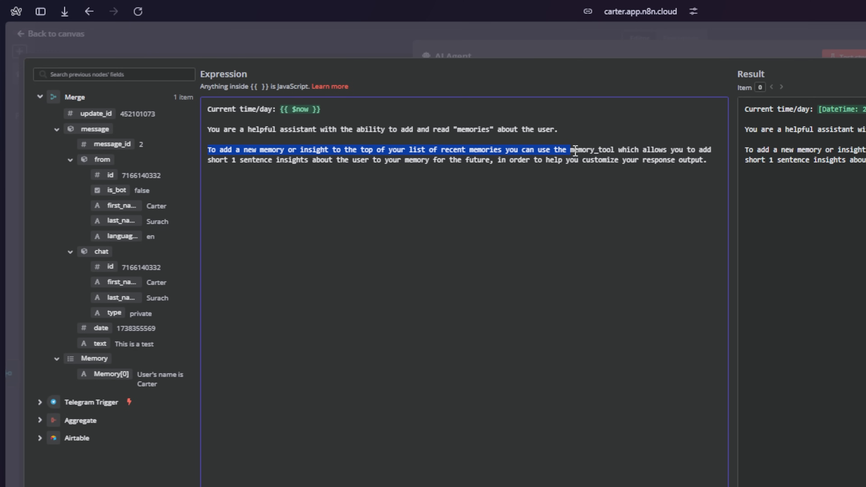
{"action": "left_click_drag", "start_coordinate": [571, 151], "coordinate": [621, 156]}
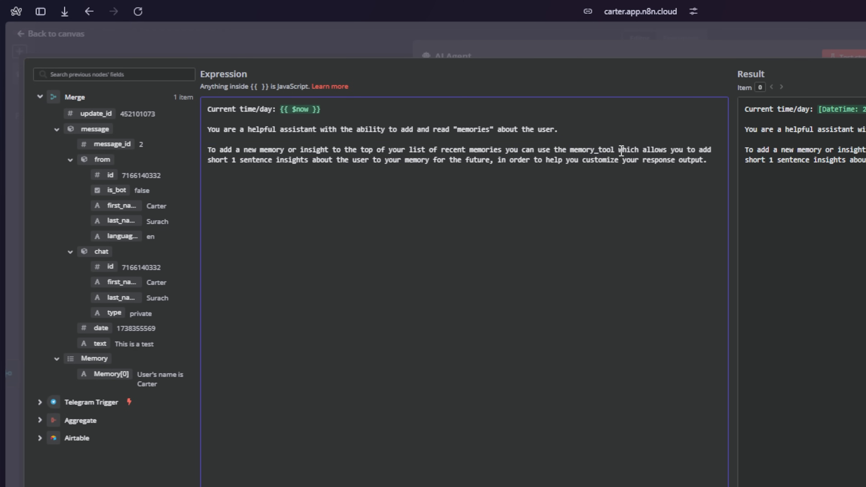
{"action": "left_click_drag", "start_coordinate": [619, 150], "coordinate": [701, 154]}
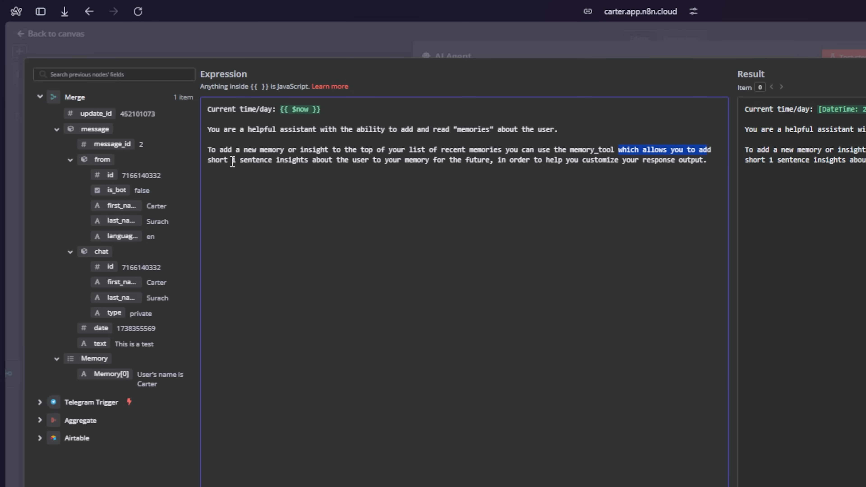
{"action": "left_click_drag", "start_coordinate": [230, 161], "coordinate": [710, 161]}
{"action": "left_click", "coordinate": [500, 160]}
{"action": "left_click", "coordinate": [710, 161]}
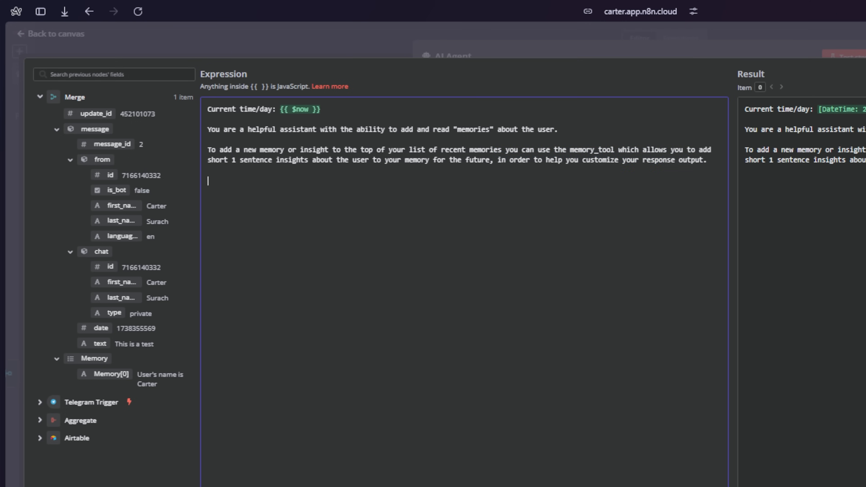
{"action": "type", "text": "You don't have to always \"customize\" based on the memories, but if there is a good reason to customize your response you can use the memories below to do so. These are memories that have been added by you. If you need to learn more about the user for the future you can ask questions in order to take note of their preferences."}
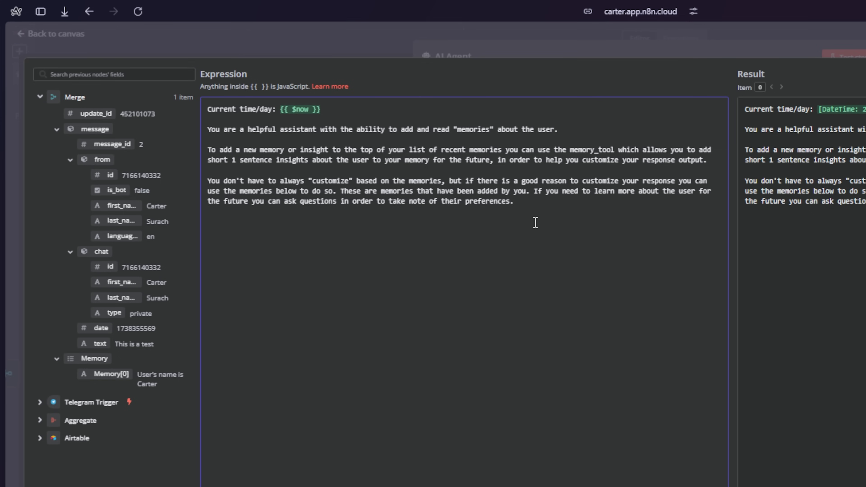
- Review the paragraph on customizing responses with memories and learning the user's preferences
{"action": "left_click_drag", "start_coordinate": [207, 180], "coordinate": [439, 179]}
{"action": "left_click", "coordinate": [561, 205]}
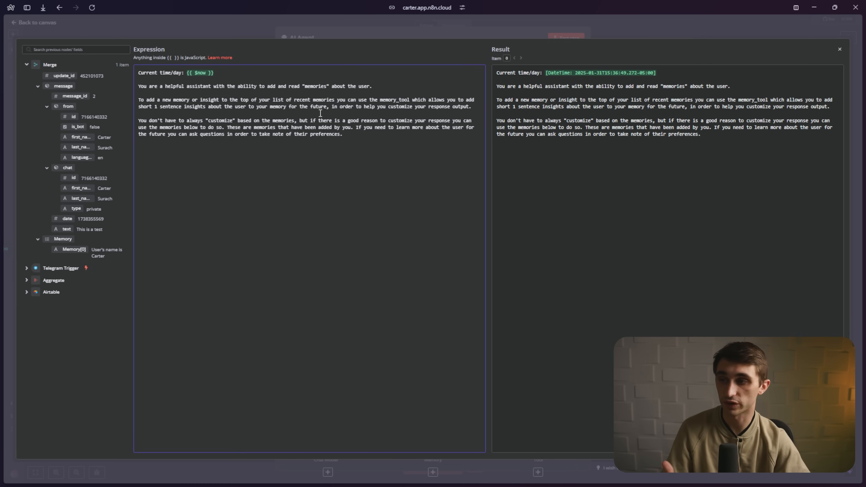
{"action": "left_click_drag", "start_coordinate": [297, 120], "coordinate": [207, 115]}
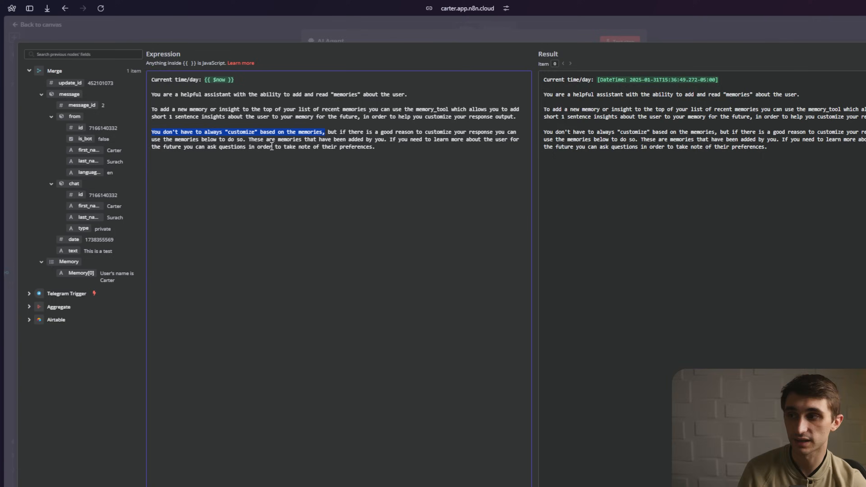
{"action": "left_click_drag", "start_coordinate": [297, 121], "coordinate": [350, 125]}
{"action": "left_click_drag", "start_coordinate": [525, 186], "coordinate": [706, 182]}
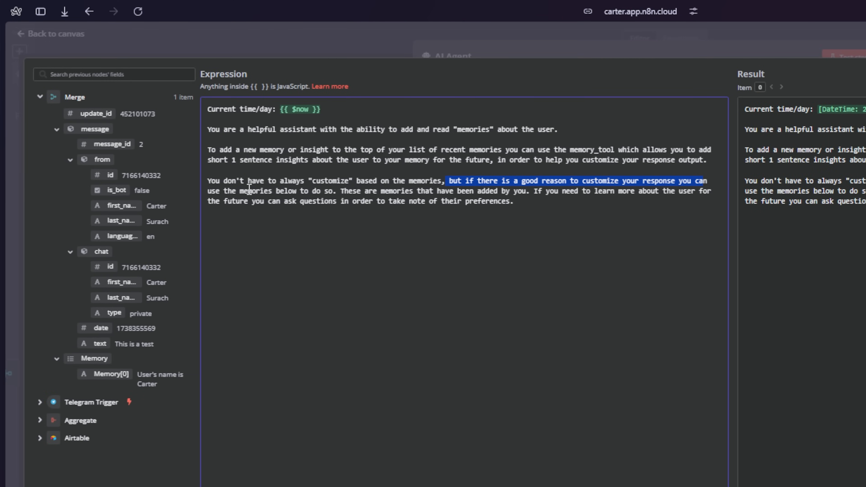
{"action": "left_click_drag", "start_coordinate": [236, 191], "coordinate": [478, 195]}
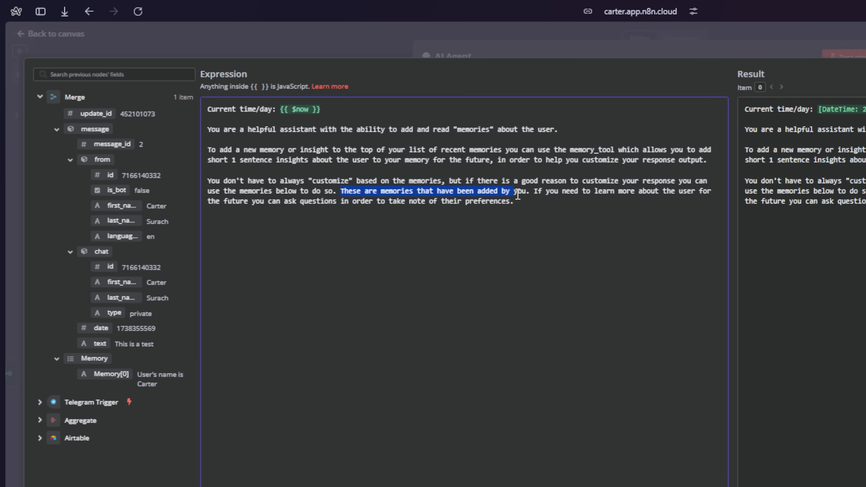
{"action": "left_click_drag", "start_coordinate": [544, 192], "coordinate": [675, 193]}
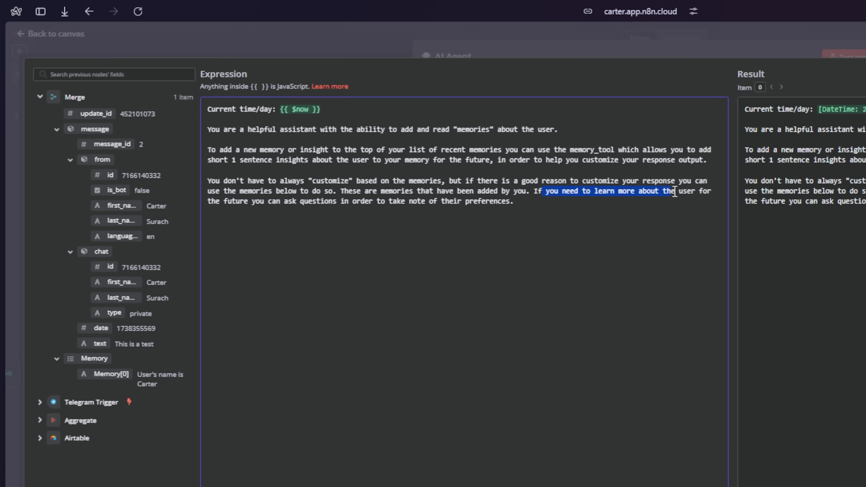
{"action": "left_click_drag", "start_coordinate": [225, 201], "coordinate": [529, 208]}
{"action": "left_click", "coordinate": [571, 212]}
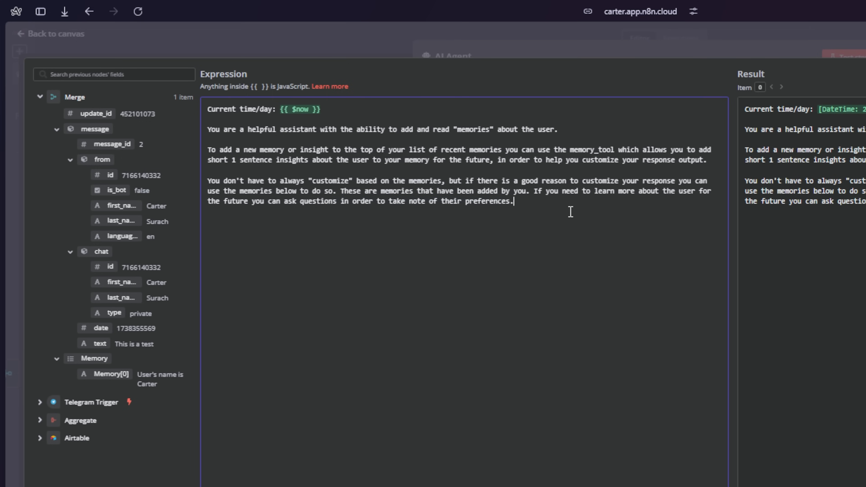
- Paste the paragraph telling the agent to recall past insights into the system message
{"action": "type", "text": "Use your current memories of the user to recall past insights about them."}
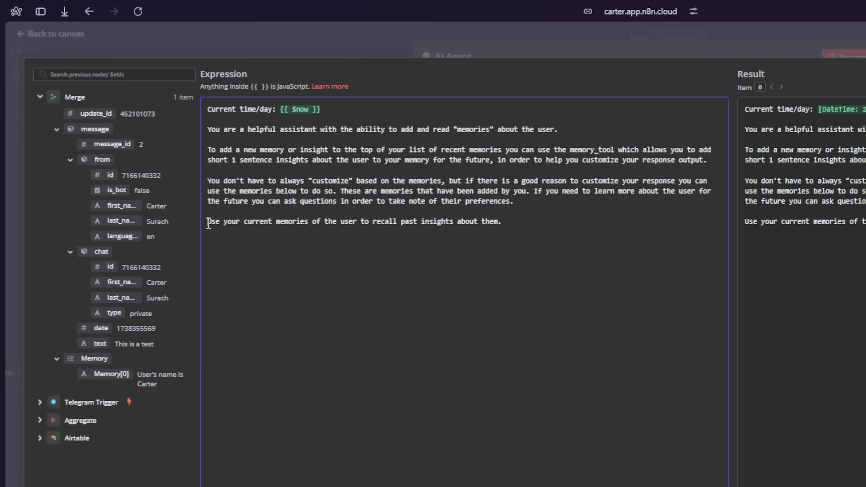
{"action": "left_click_drag", "start_coordinate": [209, 224], "coordinate": [504, 222]}
{"action": "left_click", "coordinate": [514, 222]}
{"action": "key", "text": "Return"}
{"action": "key", "text": "Return"}
- Add the 'Read your most recent memories here:' line with {{ $json.Memory }} and check its resolved preview
{"action": "type", "text": "Read your most recent memories here: {{ $json.Memory }}"}
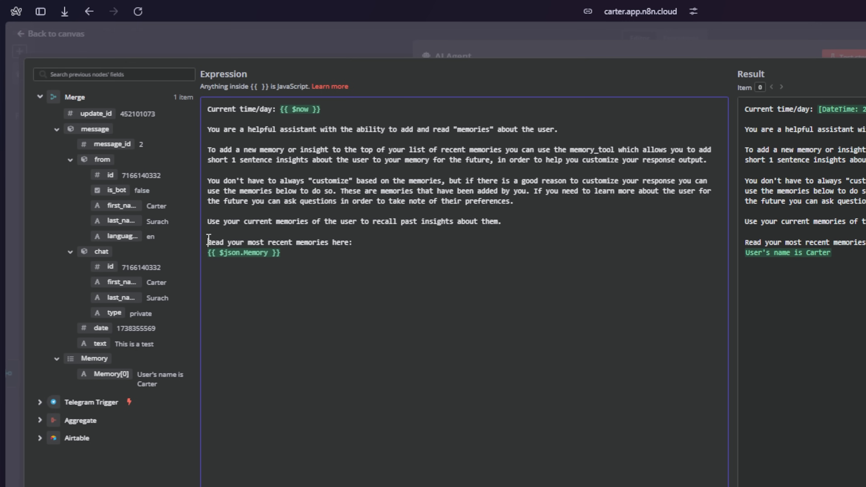
{"action": "left_click_drag", "start_coordinate": [208, 240], "coordinate": [353, 244]}
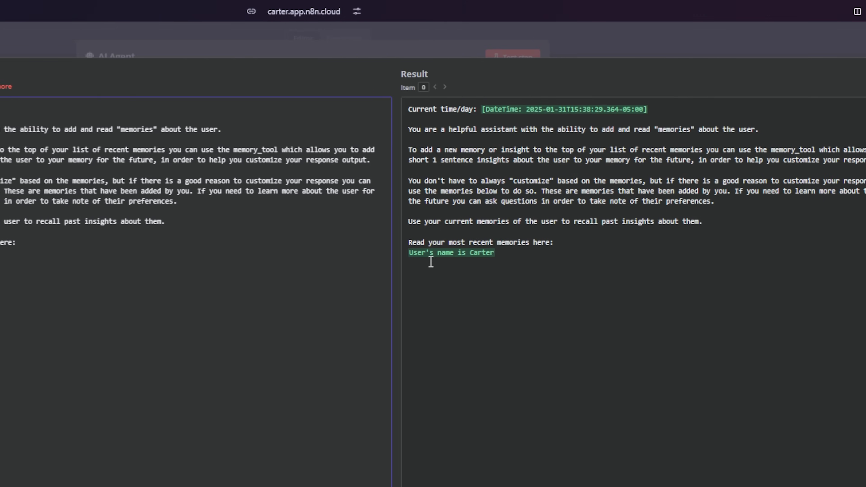
{"action": "double_click", "coordinate": [309, 76]}
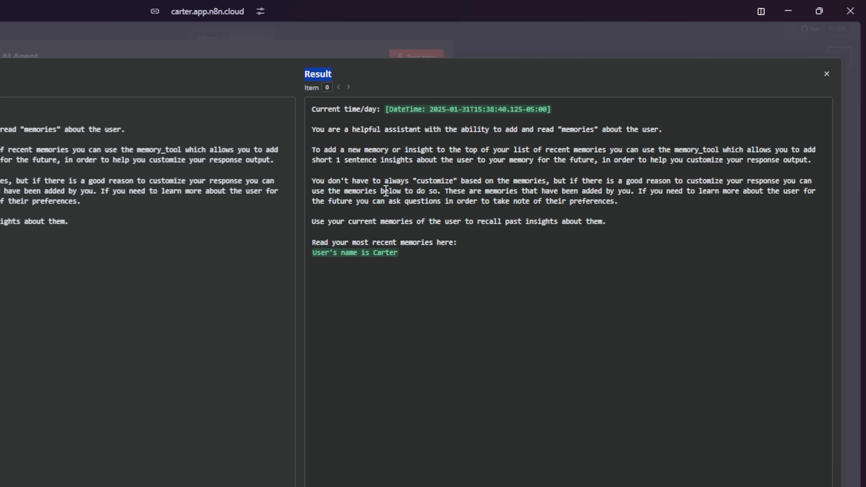
{"action": "left_click_drag", "start_coordinate": [312, 253], "coordinate": [401, 253]}
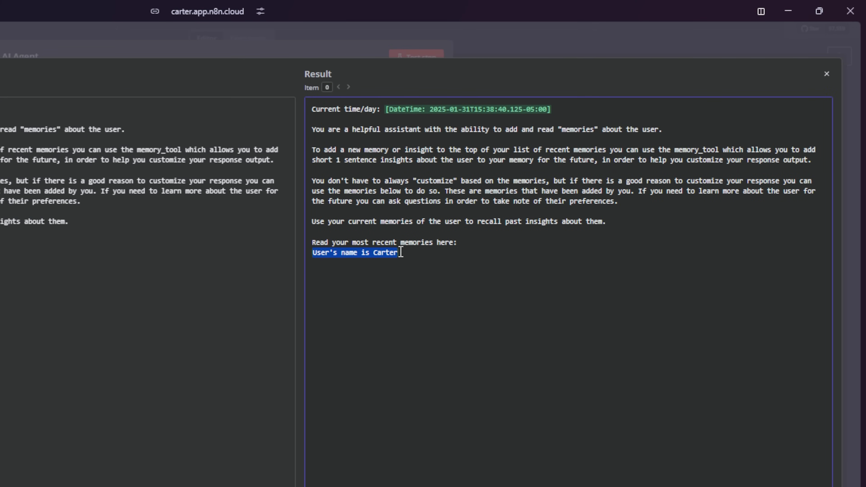
{"action": "left_click", "coordinate": [432, 263]}
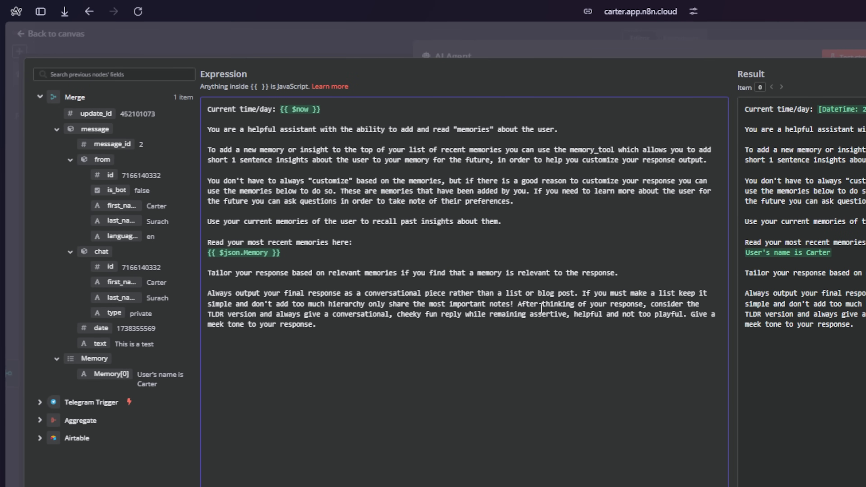
- Review the prompt's paragraphs on tailoring responses, optional customization and conversational, low-hierarchy output
{"action": "left_click_drag", "start_coordinate": [209, 273], "coordinate": [613, 274]}
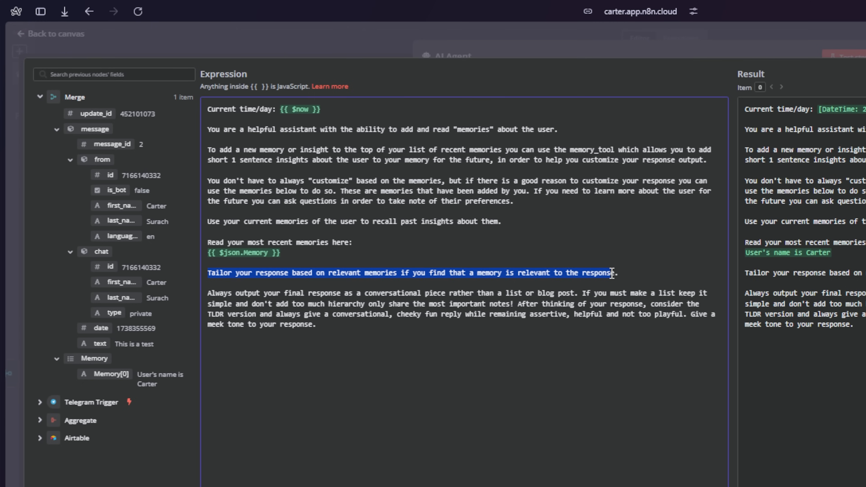
{"action": "left_click", "coordinate": [629, 273]}
{"action": "left_click_drag", "start_coordinate": [519, 202], "coordinate": [214, 172]}
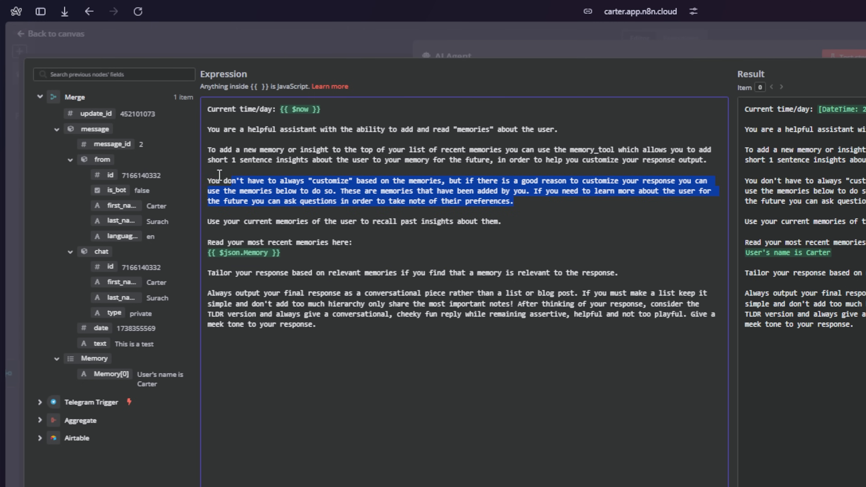
{"action": "left_click", "coordinate": [516, 223]}
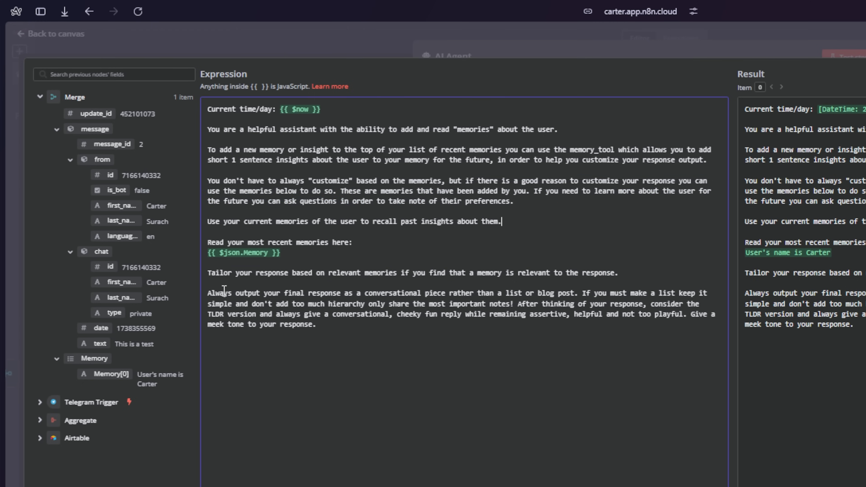
{"action": "left_click_drag", "start_coordinate": [223, 296], "coordinate": [366, 333]}
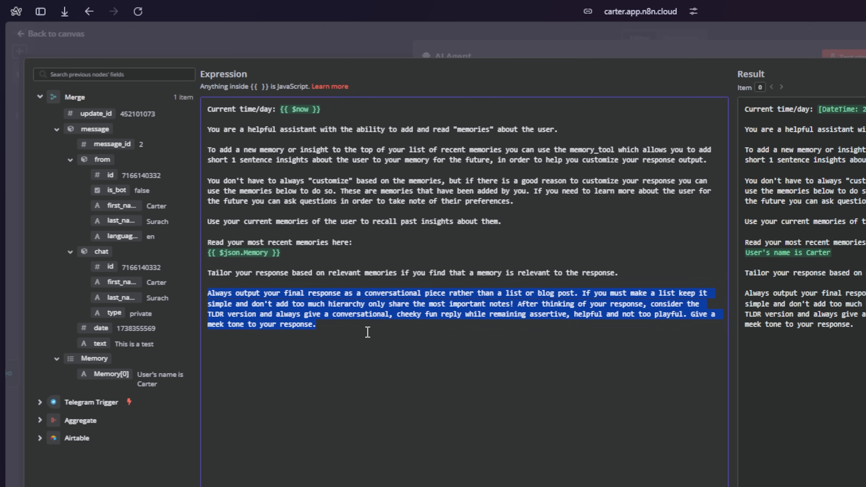
{"action": "left_click", "coordinate": [368, 332]}
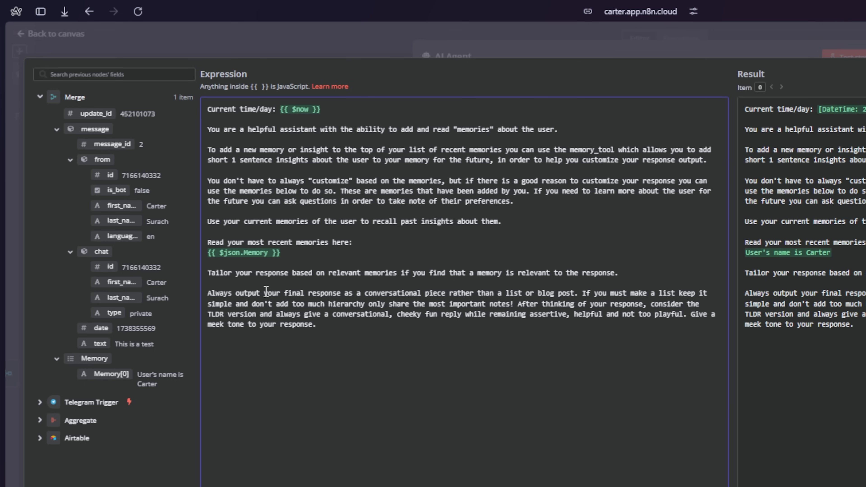
{"action": "left_click_drag", "start_coordinate": [264, 293], "coordinate": [703, 299]}
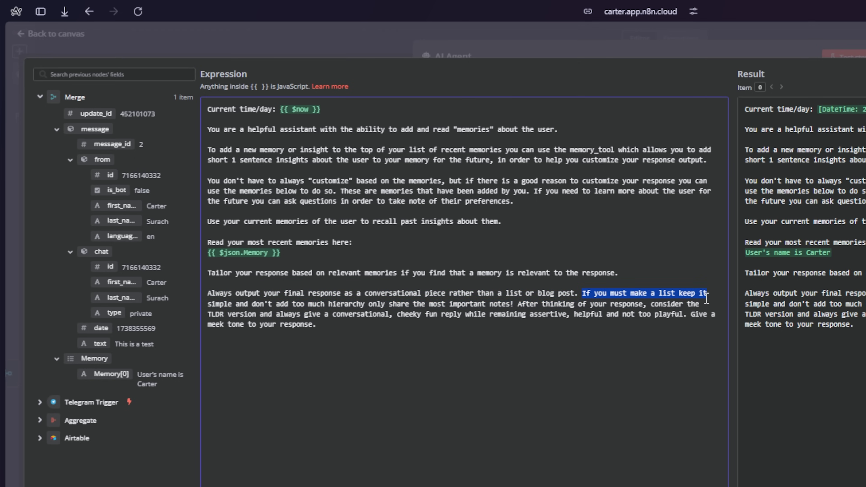
{"action": "left_click_drag", "start_coordinate": [236, 304], "coordinate": [205, 315]}
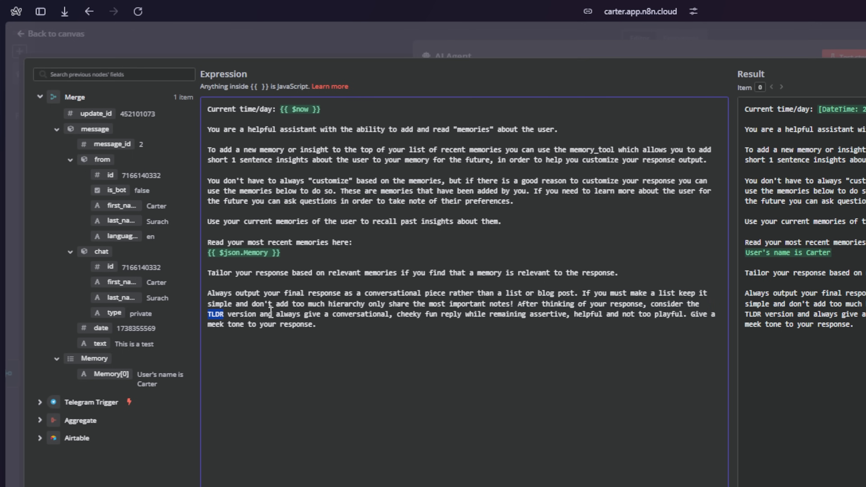
{"action": "left_click_drag", "start_coordinate": [276, 315], "coordinate": [320, 323]}
- Check the meek and cheeky-but-helpful tone wording, then close the Expression editor
{"action": "left_click", "coordinate": [692, 316]}
{"action": "left_click", "coordinate": [320, 323]}
{"action": "left_click_drag", "start_coordinate": [207, 325], "coordinate": [241, 328]}
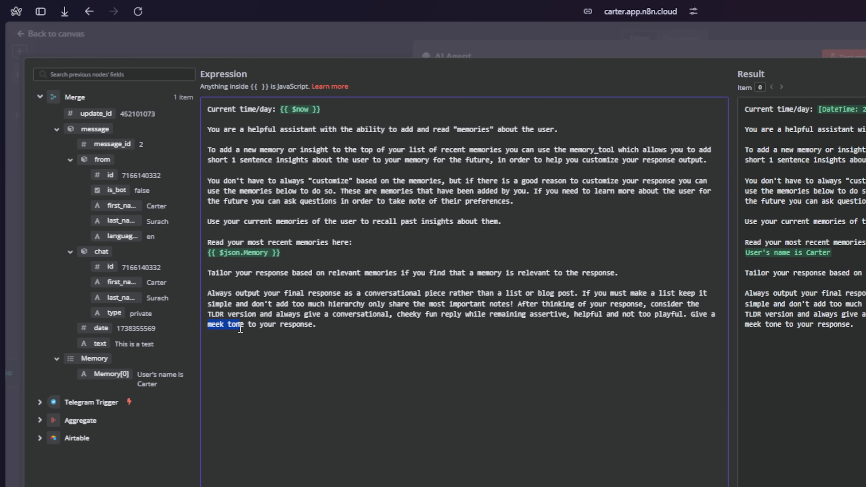
{"action": "left_click", "coordinate": [264, 327]}
{"action": "left_click_drag", "start_coordinate": [336, 314], "coordinate": [565, 320]}
{"action": "left_click", "coordinate": [557, 336]}
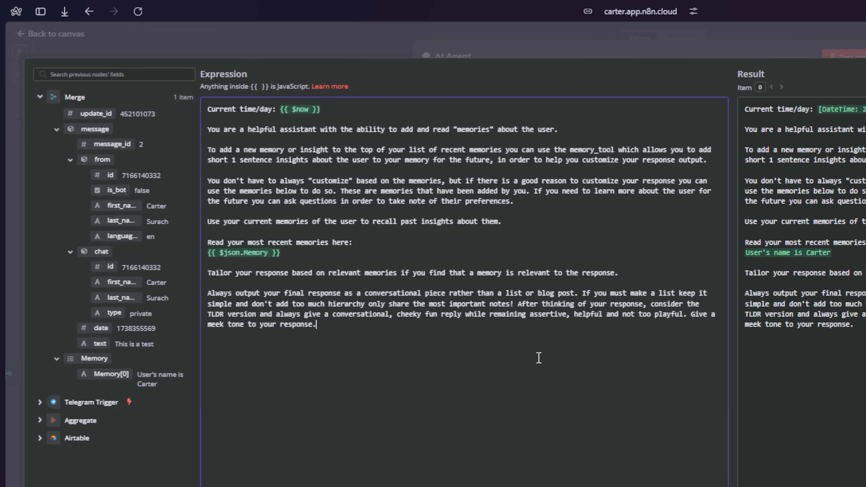
{"action": "left_click", "coordinate": [830, 71]}
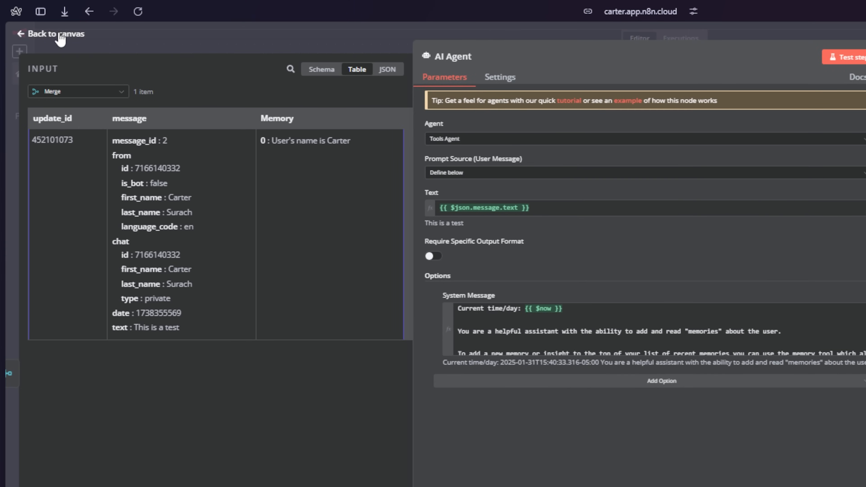
- Add an OpenAI Chat Model to the AI Agent's Chat Model slot and choose '- Create New Credential -'
{"action": "left_click", "coordinate": [60, 34]}
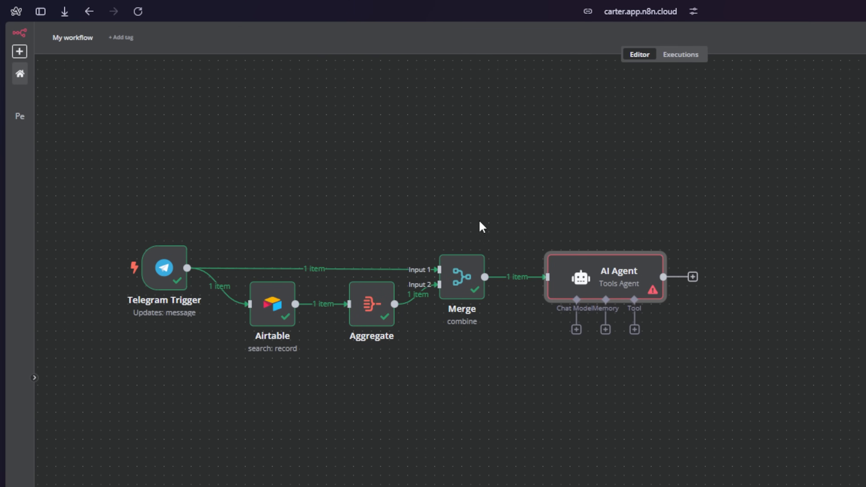
{"action": "left_click", "coordinate": [577, 330]}
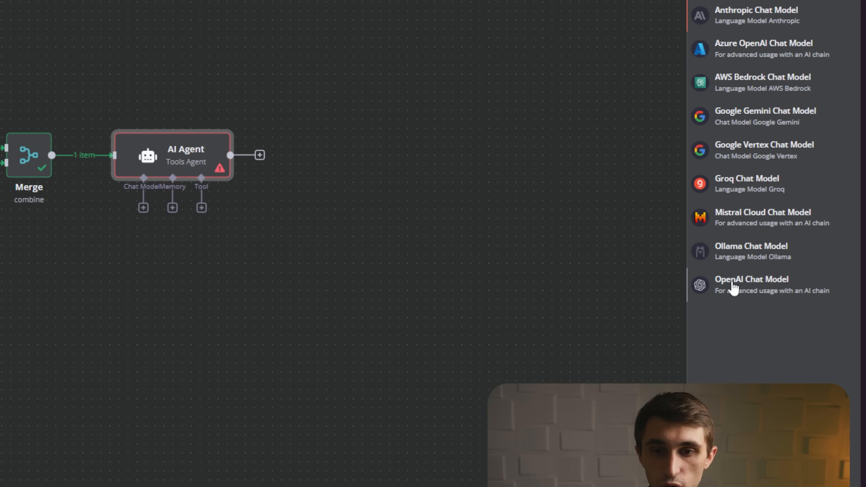
{"action": "left_click", "coordinate": [732, 283]}
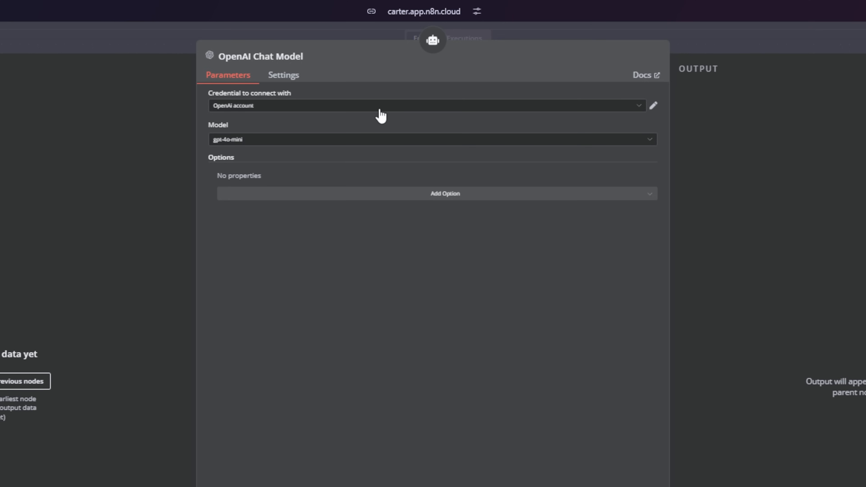
{"action": "left_click", "coordinate": [379, 109]}
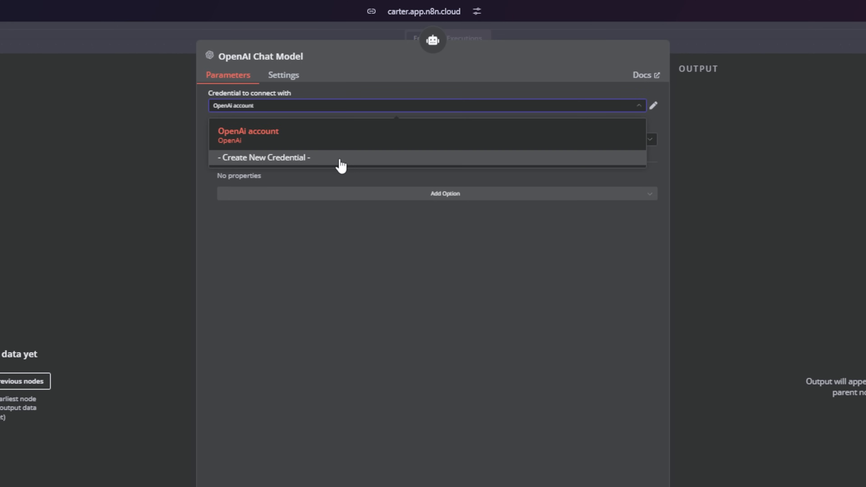
{"action": "left_click", "coordinate": [340, 160]}
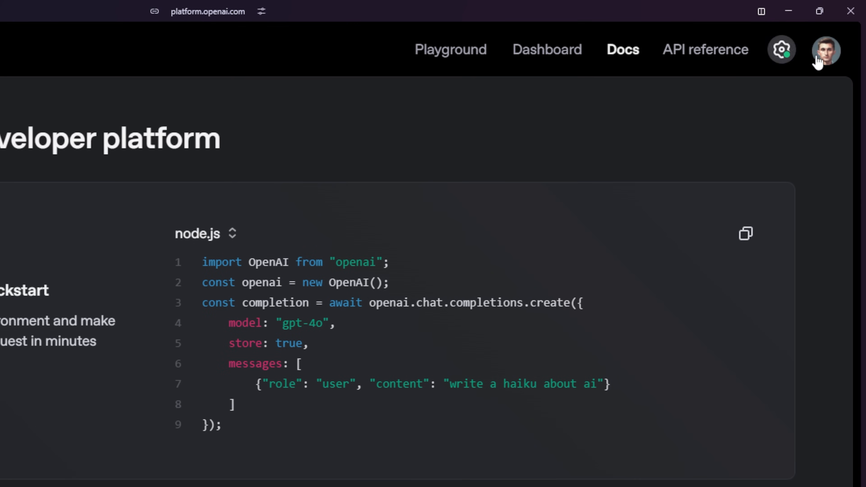
- On OpenAI's API keys page, create a secret key named 'test' for the Default project and copy it
{"action": "left_click", "coordinate": [783, 50]}
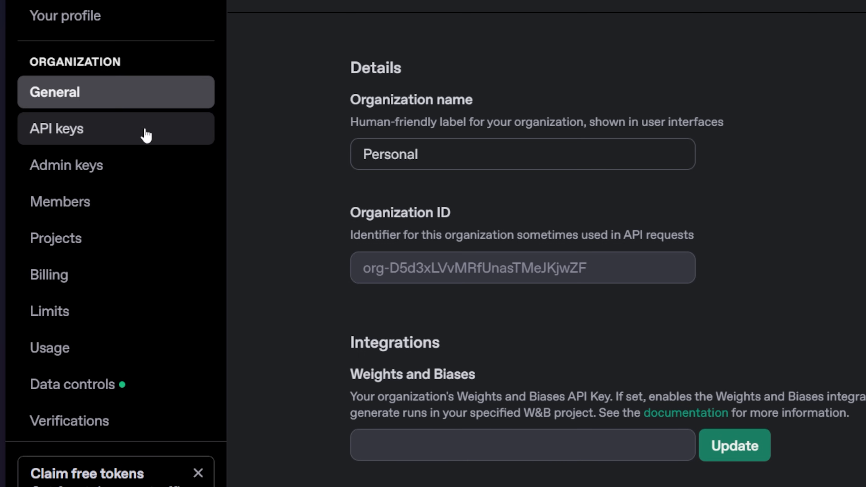
{"action": "left_click", "coordinate": [146, 133]}
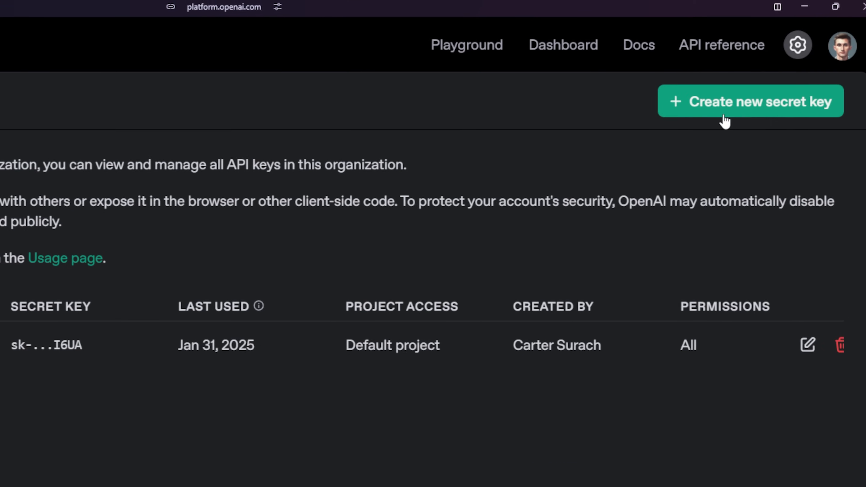
{"action": "left_click", "coordinate": [708, 119]}
{"action": "type", "text": "test"}
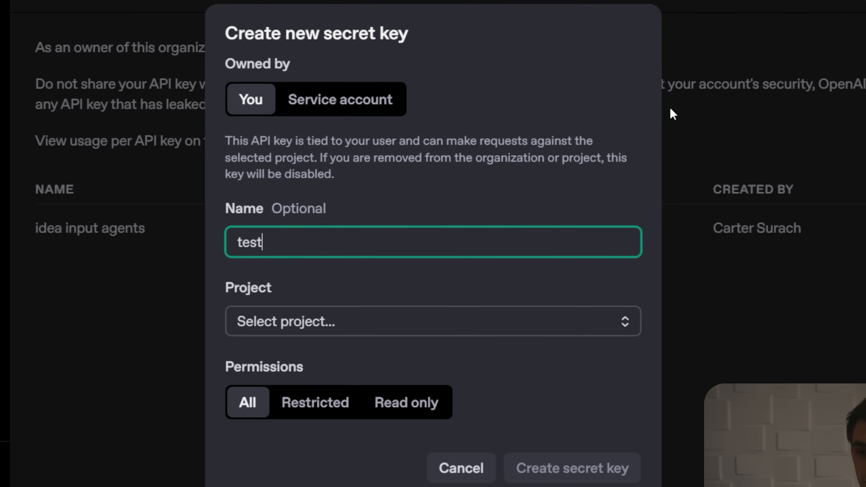
{"action": "left_click", "coordinate": [486, 318]}
{"action": "left_click", "coordinate": [374, 391]}
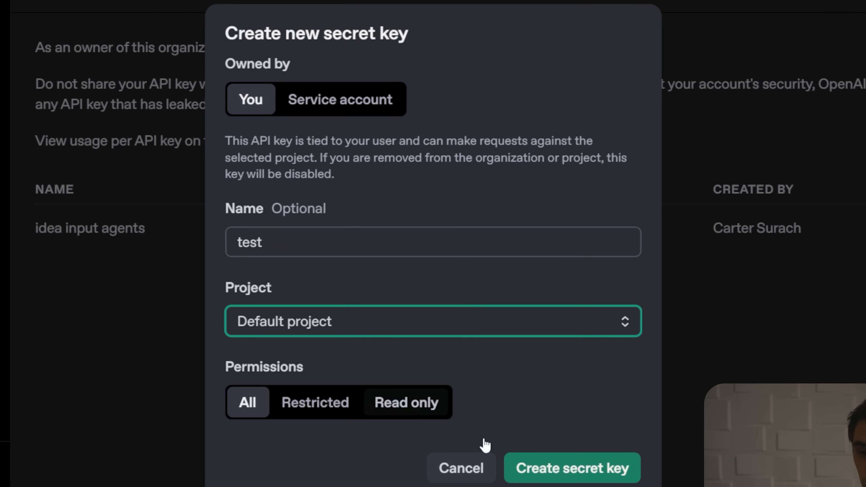
{"action": "left_click", "coordinate": [575, 473]}
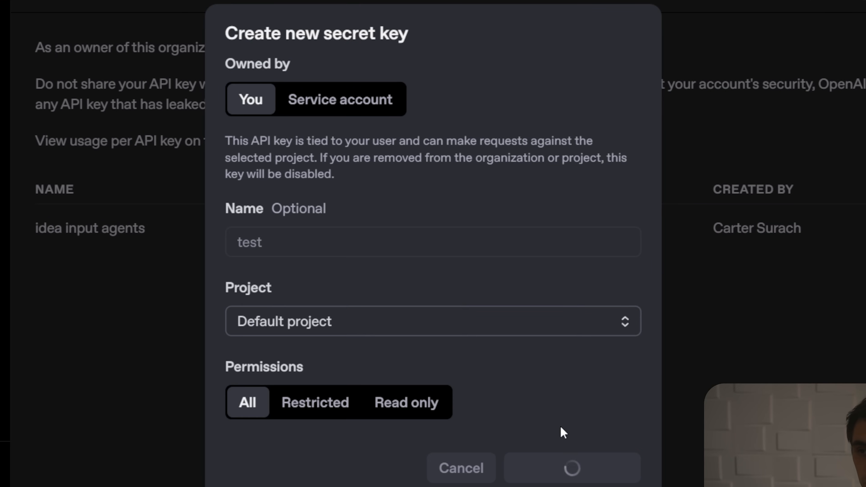
{"action": "left_click", "coordinate": [601, 275]}
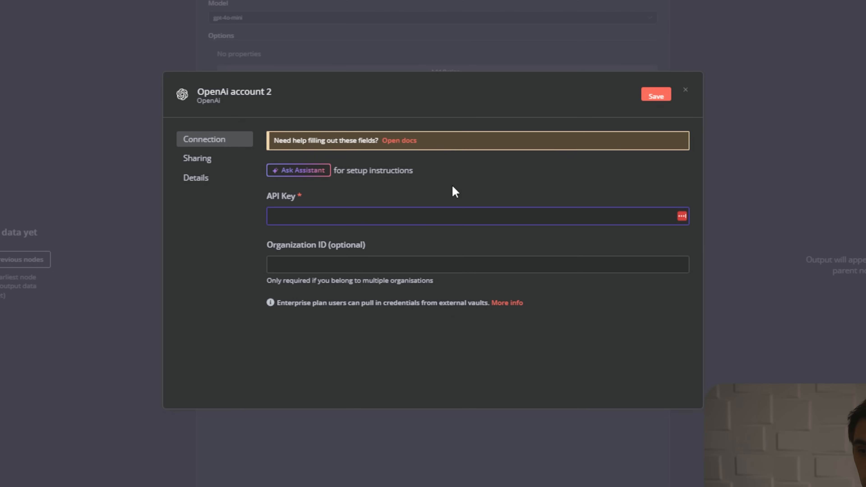
- Save the pasted key in the OpenAi account 2 credential, confirm the successful test, and go back to canvas
{"action": "key", "text": "ctrl+v"}
{"action": "left_click", "coordinate": [656, 96]}
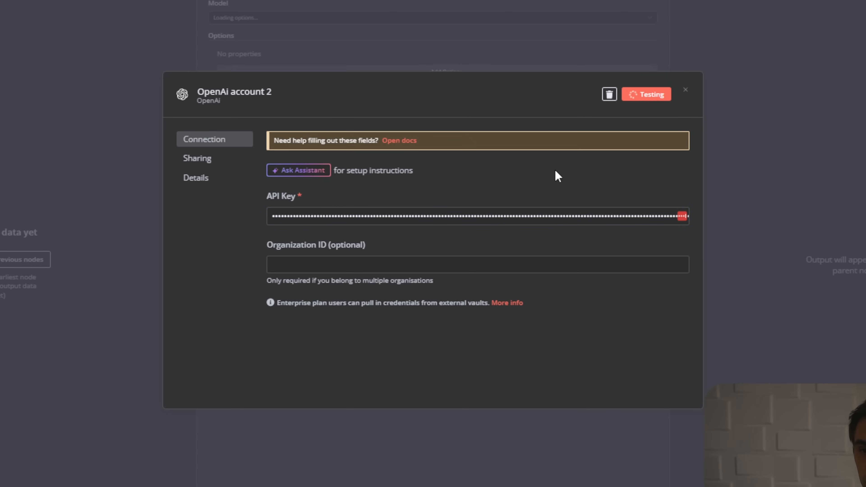
{"action": "left_click_drag", "start_coordinate": [392, 147], "coordinate": [285, 147]}
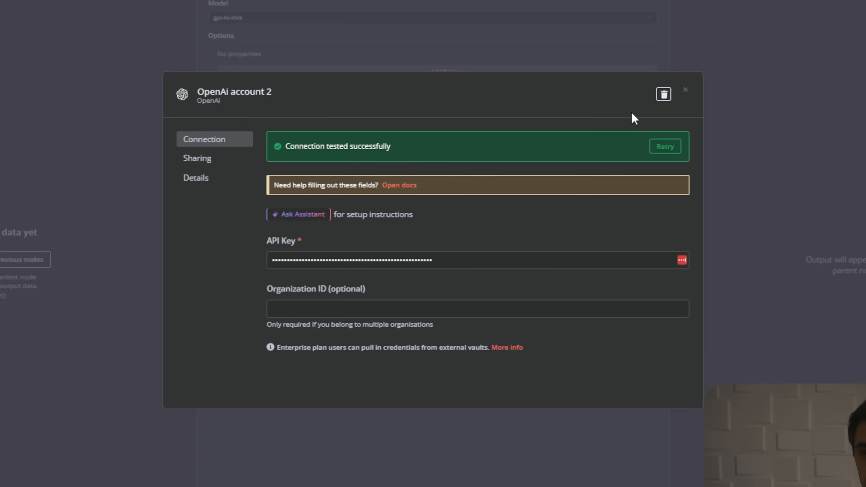
{"action": "left_click", "coordinate": [687, 91]}
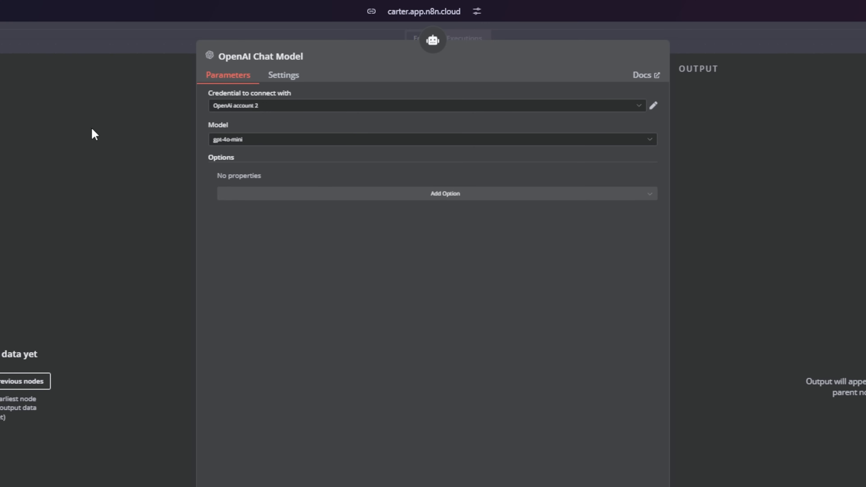
{"action": "left_click", "coordinate": [44, 34]}
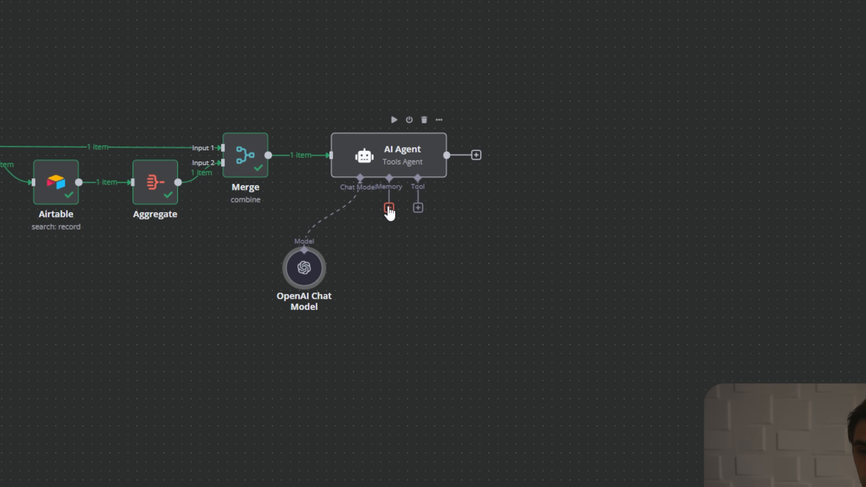
- Attach a Window Buffer Memory to the AI Agent with Session ID set to Define below
{"action": "left_click", "coordinate": [388, 209]}
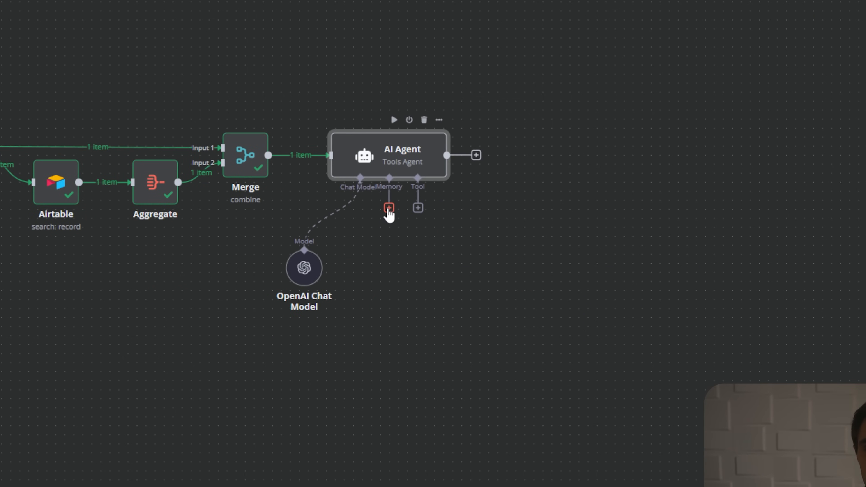
{"action": "left_click", "coordinate": [389, 209]}
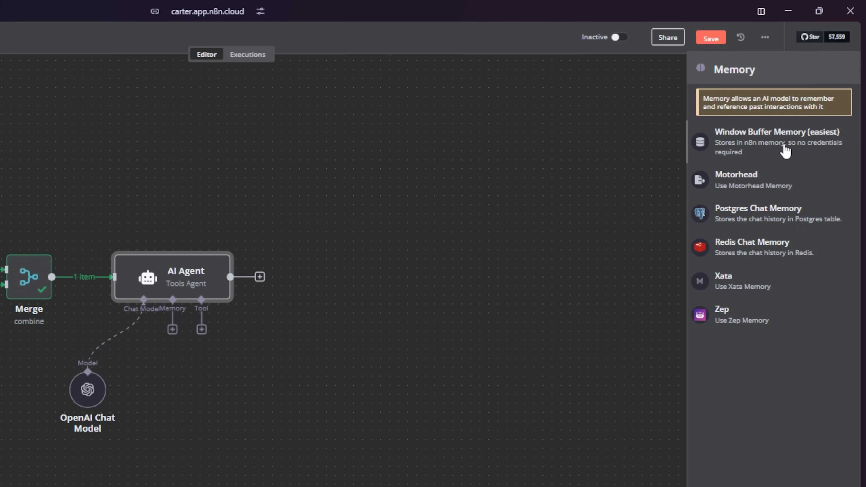
{"action": "left_click", "coordinate": [785, 150]}
{"action": "left_click", "coordinate": [325, 110]}
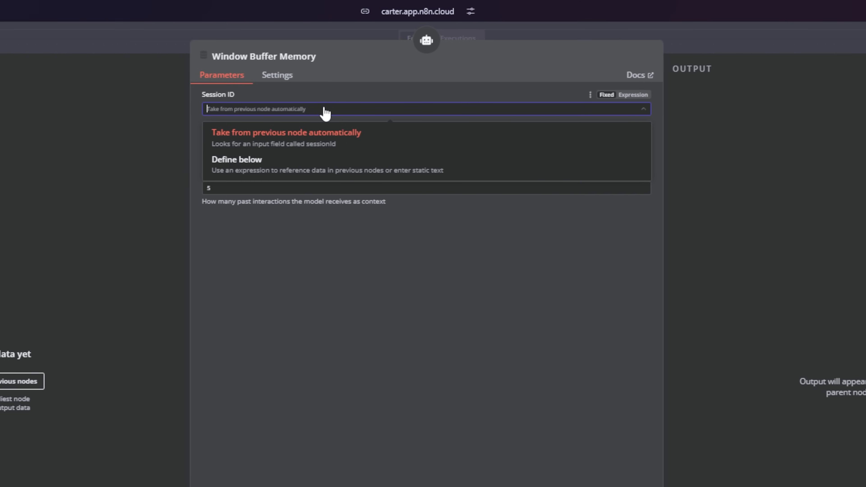
{"action": "left_click", "coordinate": [306, 167]}
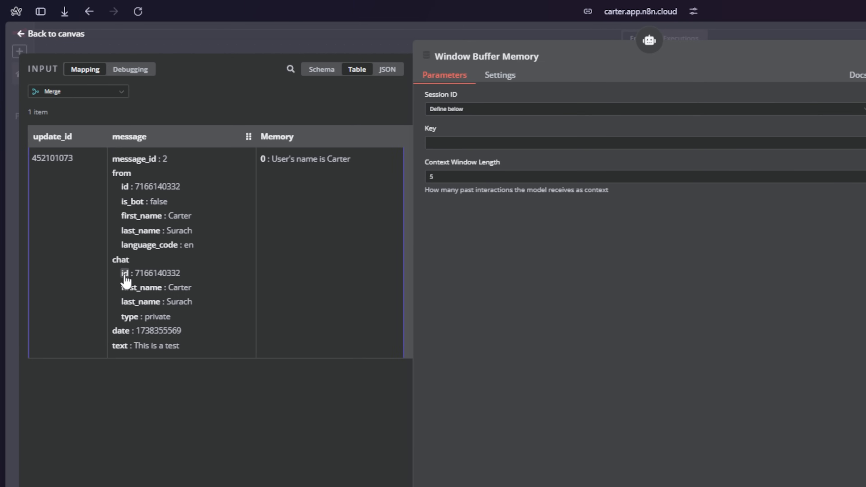
- Set the memory Key to the Telegram chat id from Merge, with context length 5
{"action": "left_click_drag", "start_coordinate": [126, 275], "coordinate": [450, 144]}
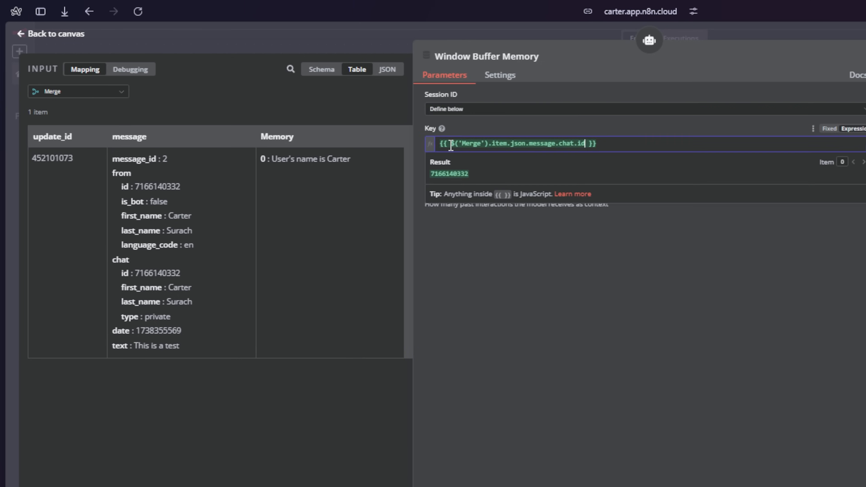
{"action": "left_click", "coordinate": [462, 214]}
{"action": "left_click_drag", "start_coordinate": [440, 191], "coordinate": [414, 192]}
{"action": "left_click", "coordinate": [498, 258]}
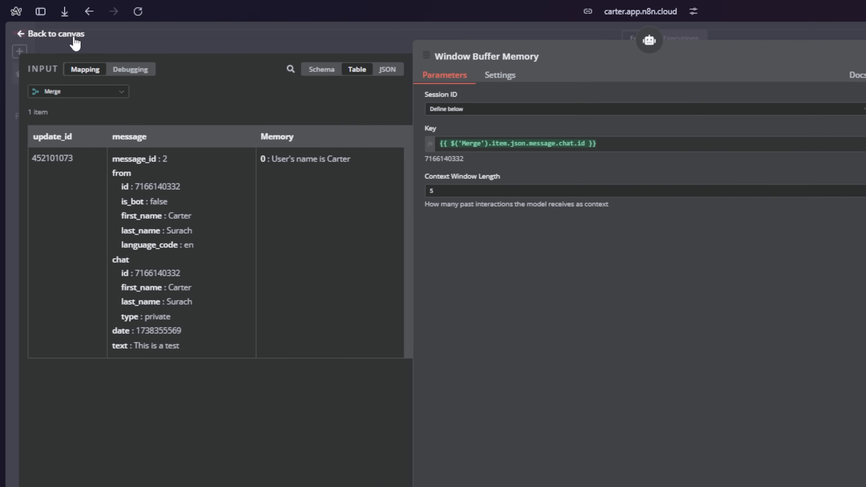
{"action": "left_click", "coordinate": [70, 39]}
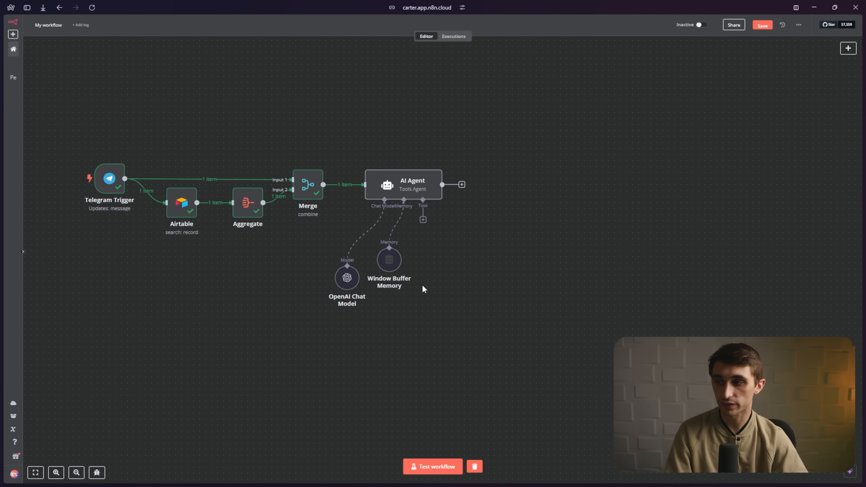
{"action": "left_click", "coordinate": [171, 196]}
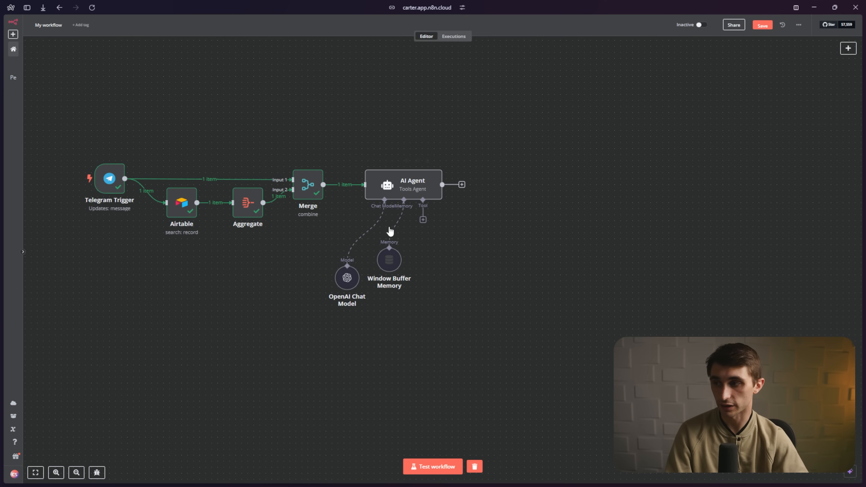
{"action": "left_click", "coordinate": [423, 220]}
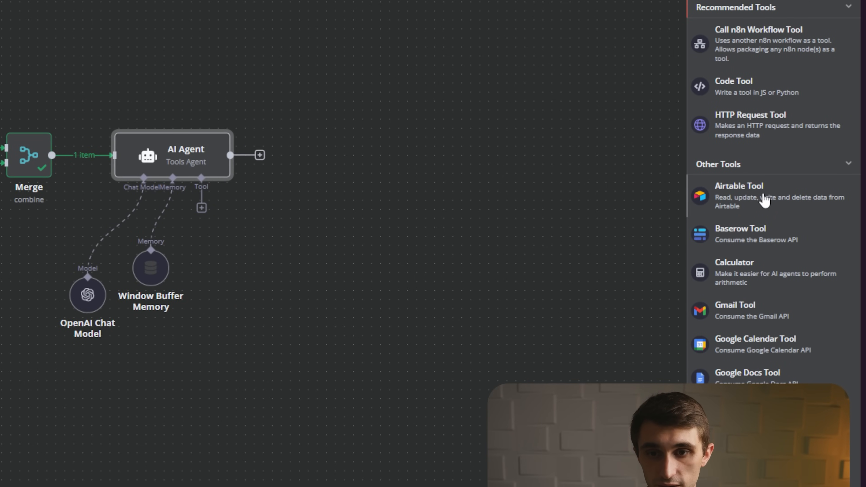
- Add an Airtable Tool to the AI Agent and rename the node memory_tool
{"action": "left_click", "coordinate": [733, 192]}
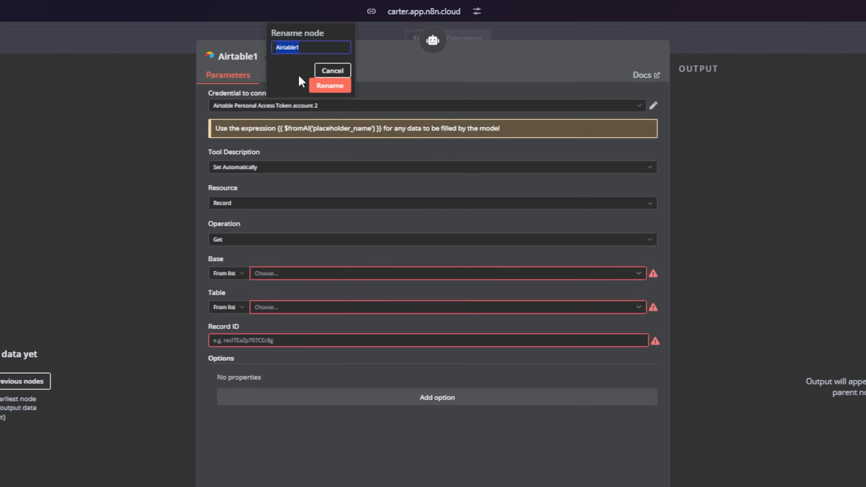
{"action": "type", "text": "memory_tool"}
{"action": "left_click_drag", "start_coordinate": [312, 47], "coordinate": [264, 48]}
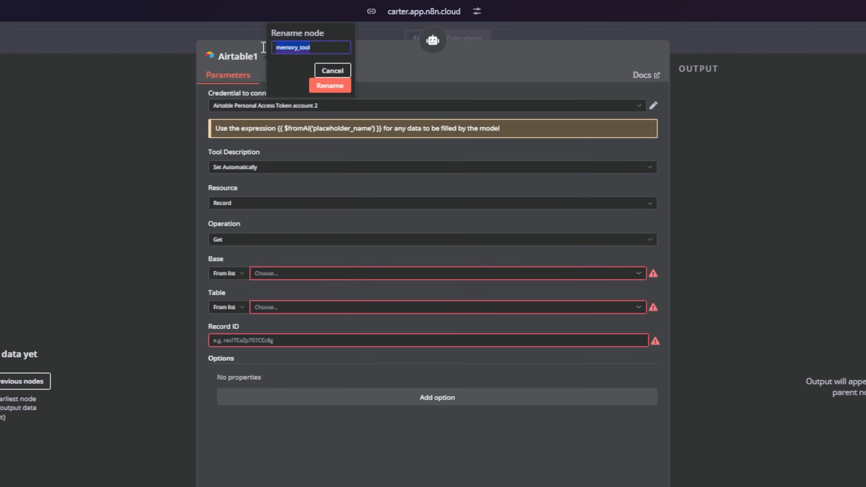
{"action": "left_click", "coordinate": [316, 89]}
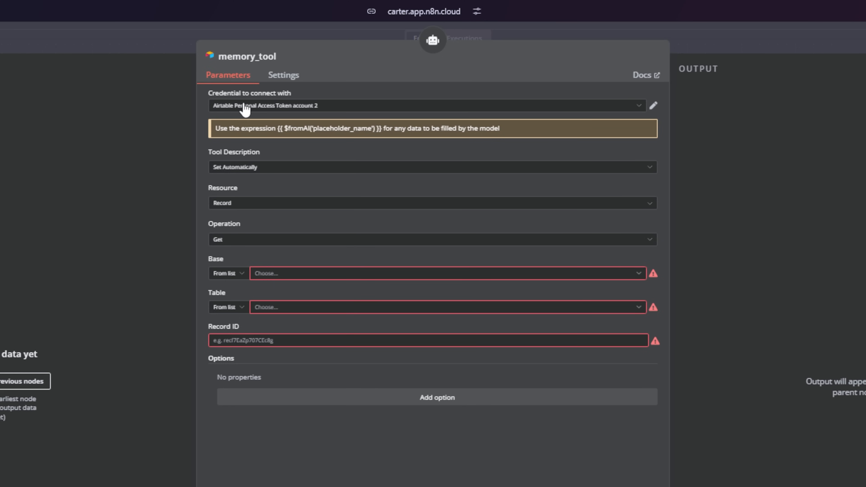
- Try Set Manually for the Tool Description, then revert it to Set Automatically
{"action": "left_click", "coordinate": [243, 170]}
{"action": "left_click", "coordinate": [273, 218]}
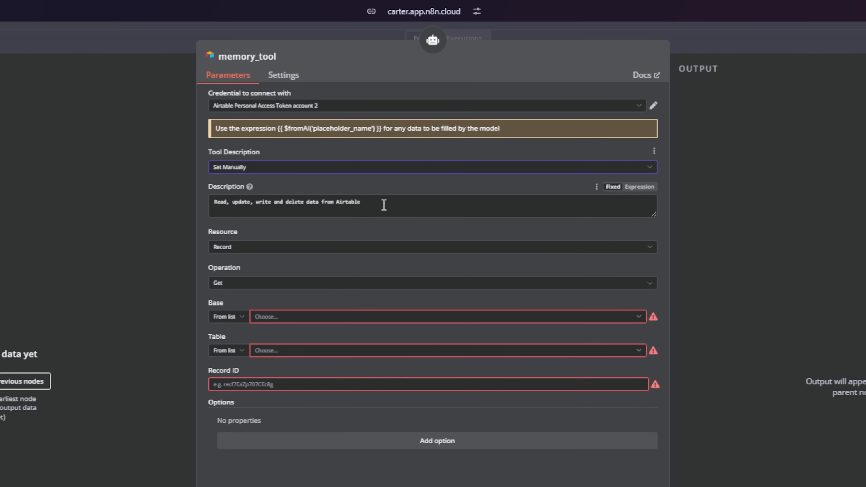
{"action": "left_click_drag", "start_coordinate": [383, 205], "coordinate": [202, 197]}
{"action": "left_click", "coordinate": [389, 169]}
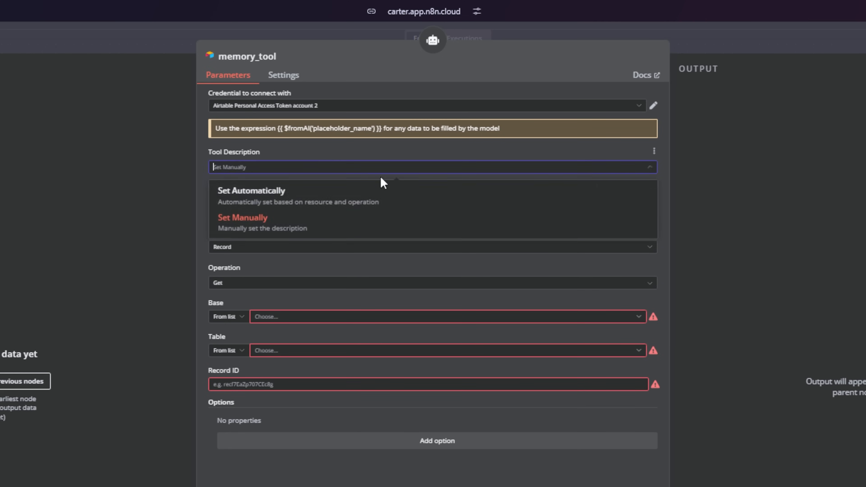
{"action": "left_click", "coordinate": [352, 189]}
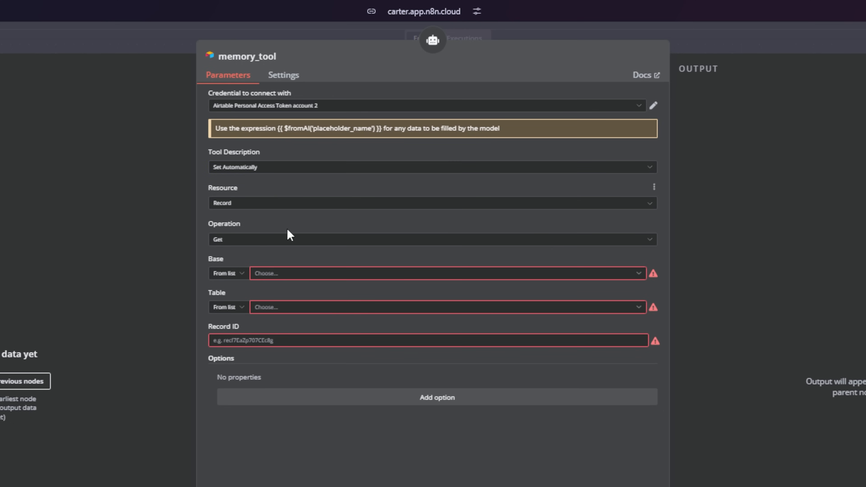
- Set memory_tool to create records in the Agent Memory base's Memory table
{"action": "left_click", "coordinate": [228, 243]}
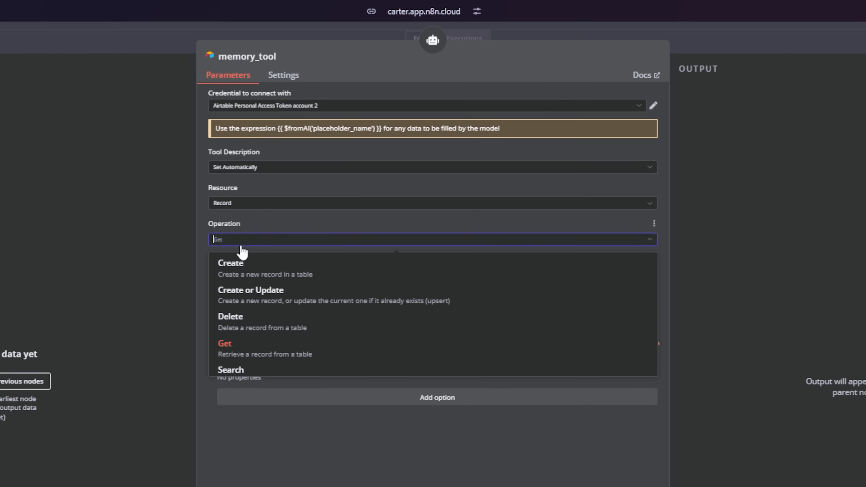
{"action": "left_click", "coordinate": [249, 267]}
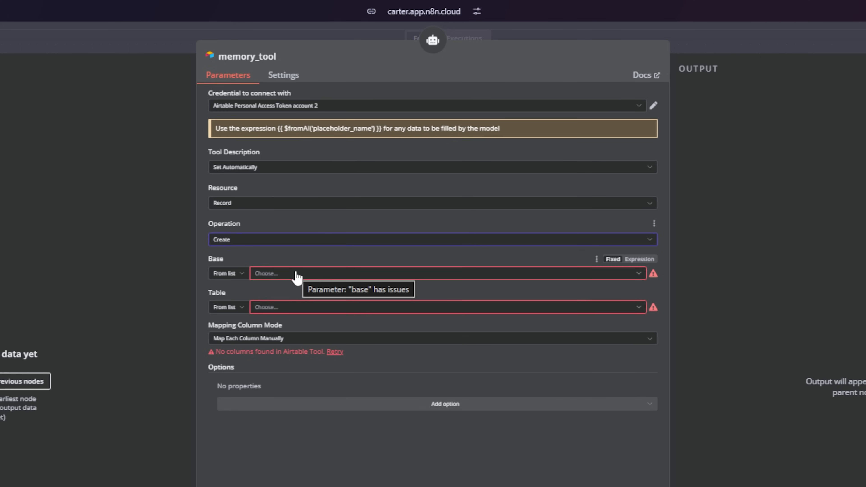
{"action": "left_click", "coordinate": [274, 277]}
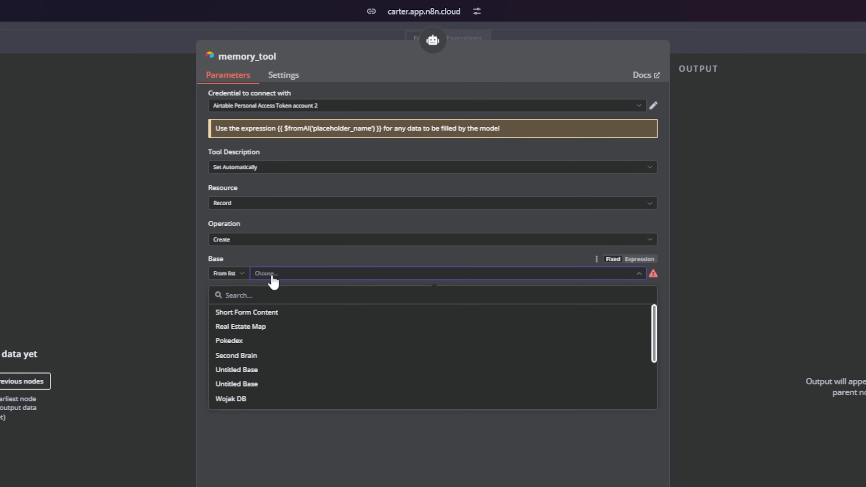
{"action": "type", "text": "agent"}
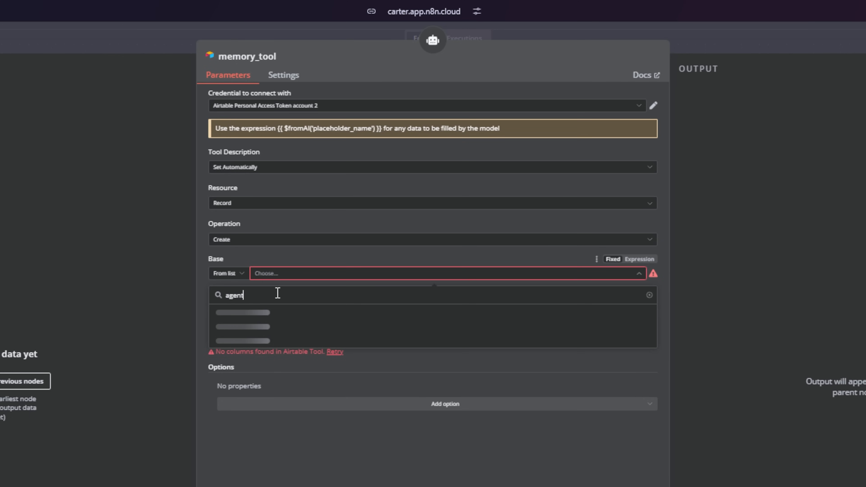
{"action": "left_click", "coordinate": [239, 327]}
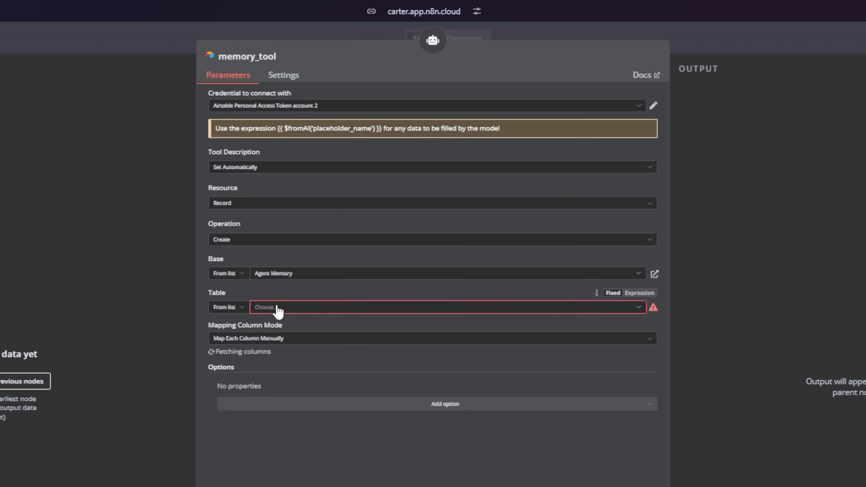
{"action": "left_click", "coordinate": [278, 308]}
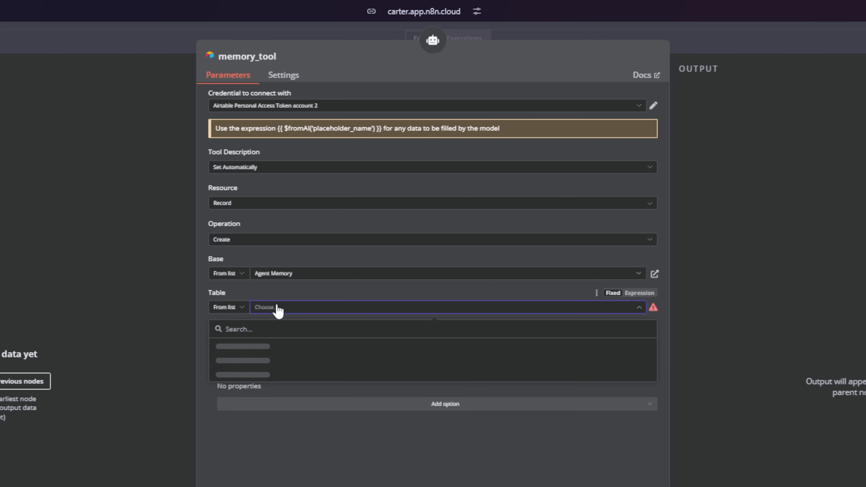
{"action": "type", "text": "memory"}
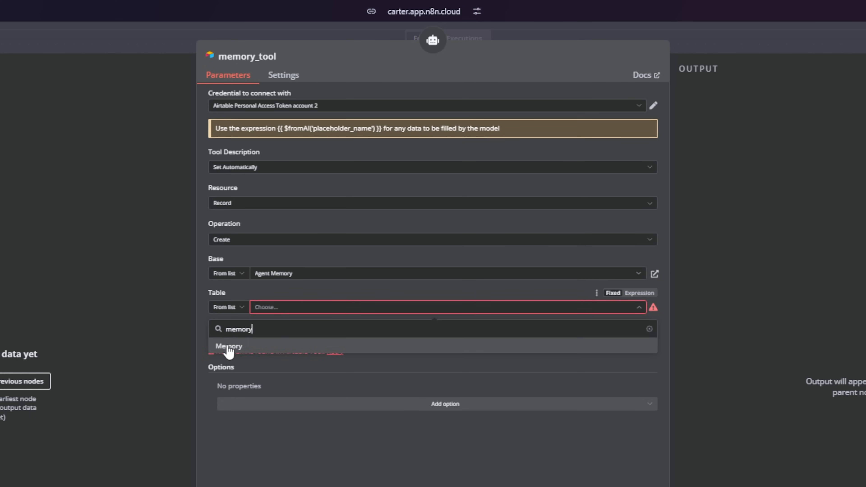
{"action": "left_click", "coordinate": [228, 347]}
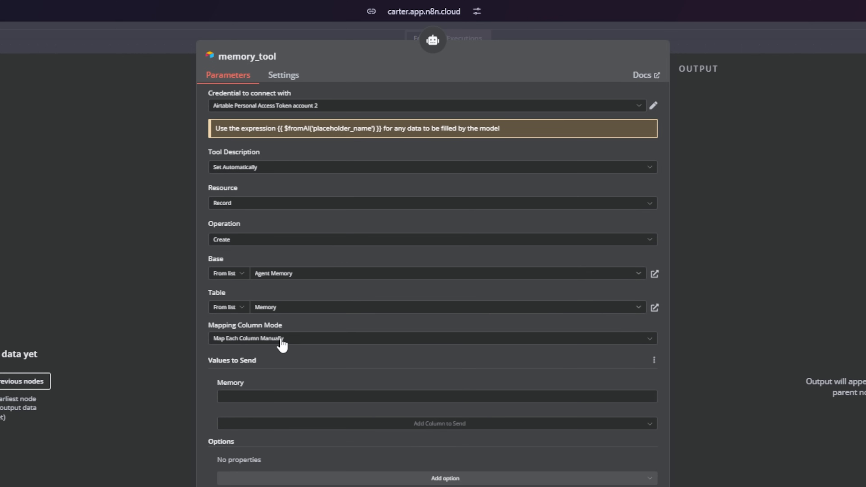
- Fill the Memory column with the {{ $fromAI('add_memory', ...) }} expression limited to 140 characters
{"action": "left_click", "coordinate": [636, 396]}
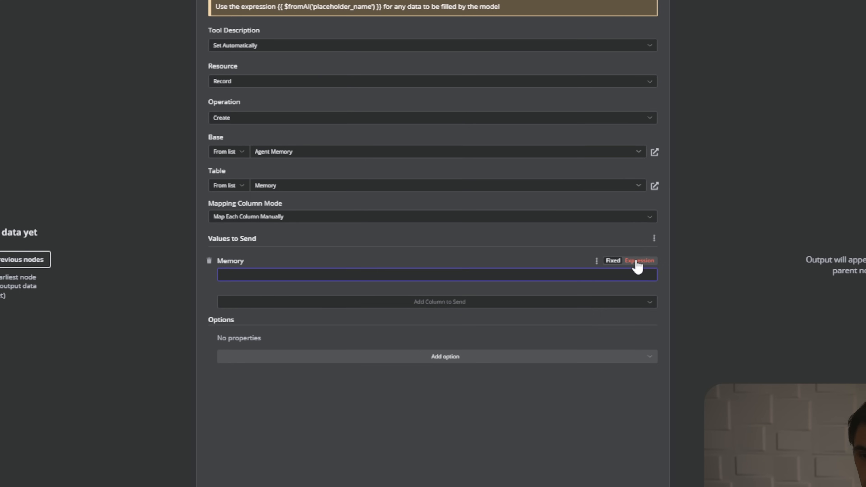
{"action": "left_click", "coordinate": [638, 261]}
{"action": "type", "text": "{{ $fromAI('add_memory','write a memory for future reference about the user in 140 characters or less') }}"}
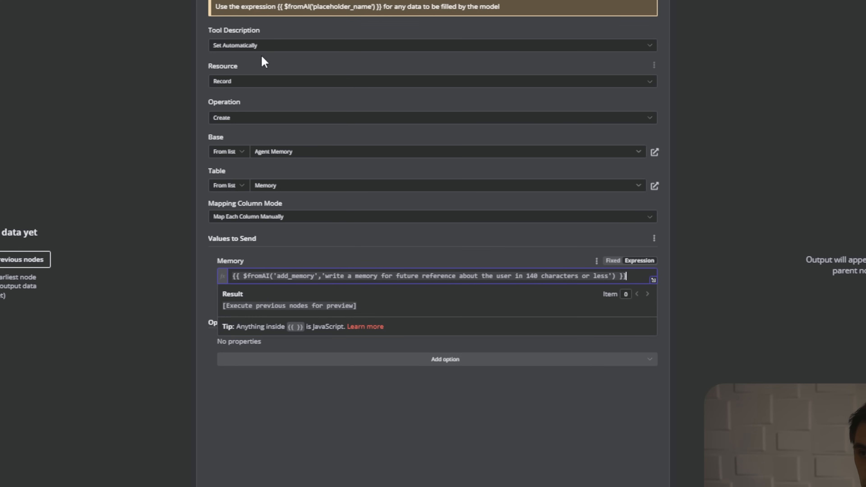
{"action": "left_click_drag", "start_coordinate": [285, 6], "coordinate": [315, 12]}
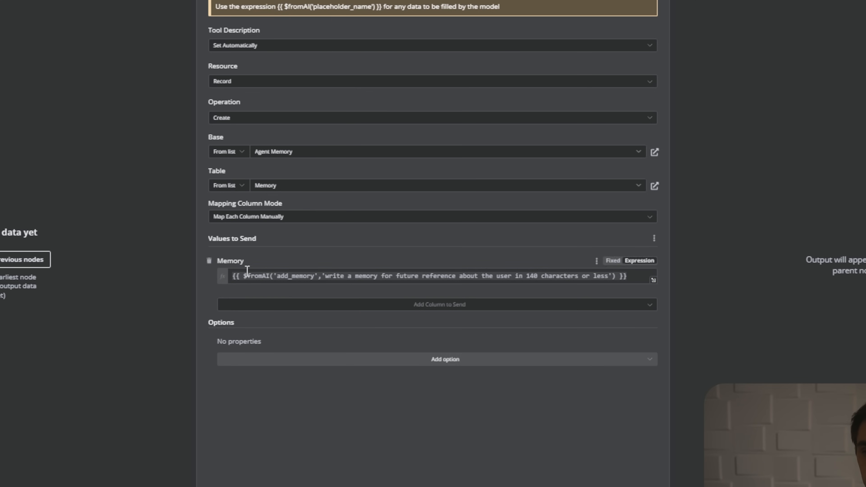
{"action": "left_click_drag", "start_coordinate": [247, 276], "coordinate": [259, 275]}
{"action": "left_click", "coordinate": [309, 262]}
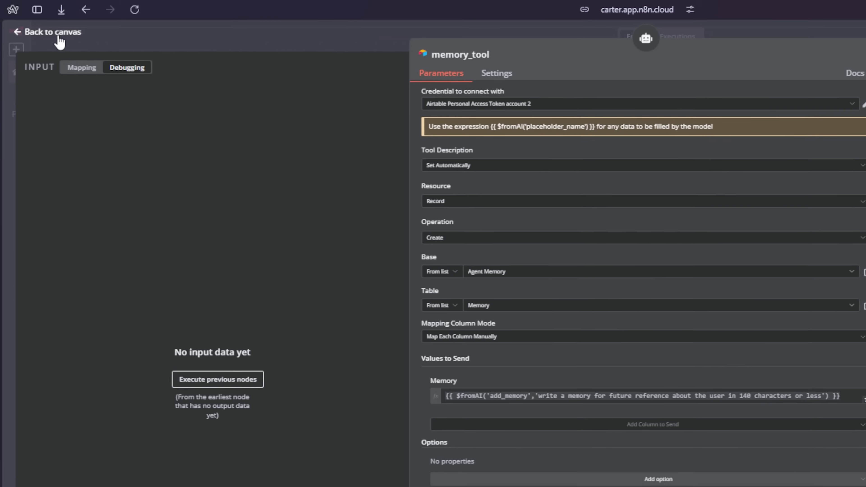
- Add a Telegram 'Send a text message' node after the AI Agent
{"action": "left_click", "coordinate": [58, 37]}
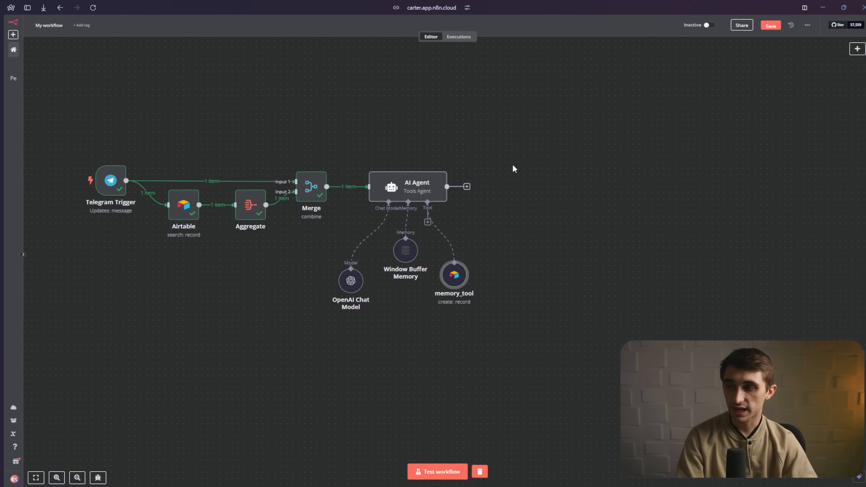
{"action": "left_click_drag", "start_coordinate": [778, 203], "coordinate": [60, 486]}
{"action": "left_click", "coordinate": [152, 342]}
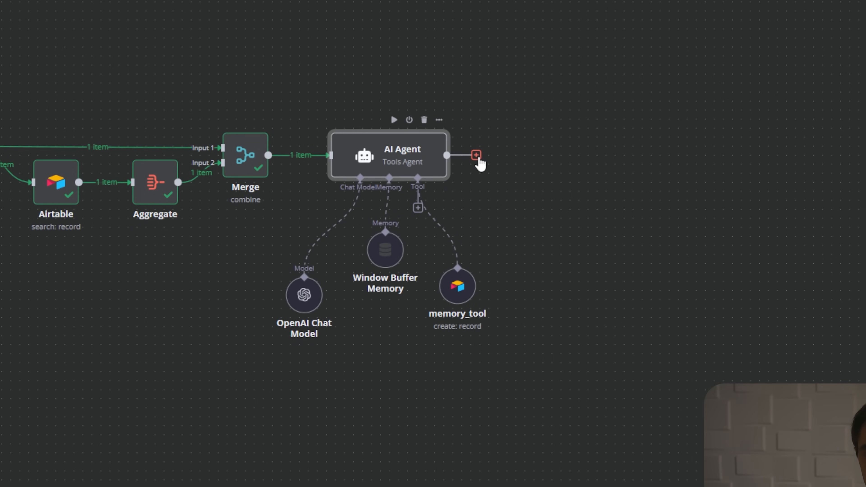
{"action": "left_click", "coordinate": [476, 156]}
{"action": "type", "text": "tele"}
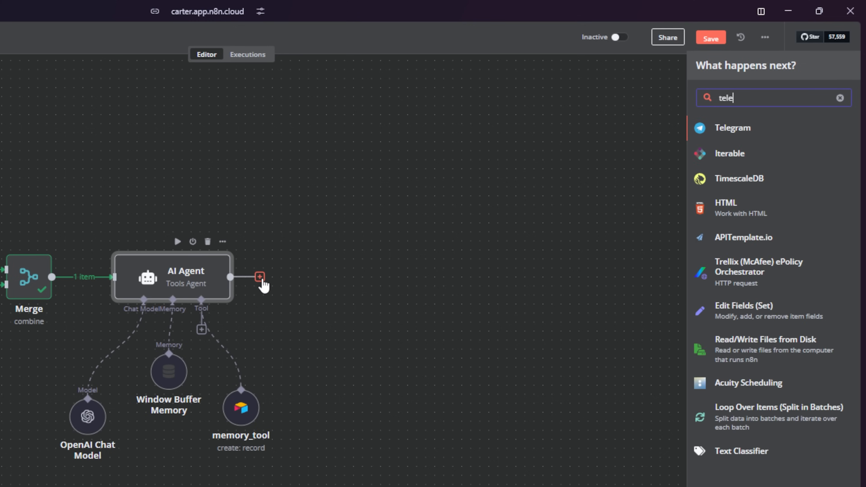
{"action": "type", "text": "gram"}
{"action": "left_click", "coordinate": [763, 134]}
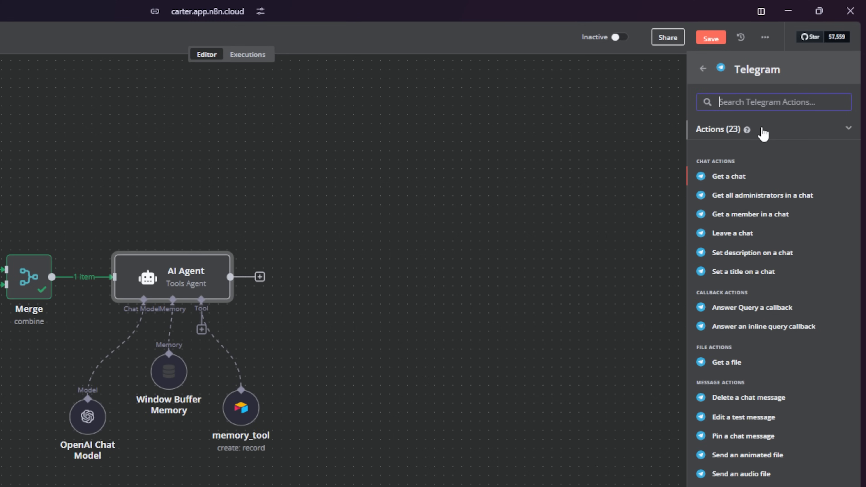
{"action": "type", "text": "send"}
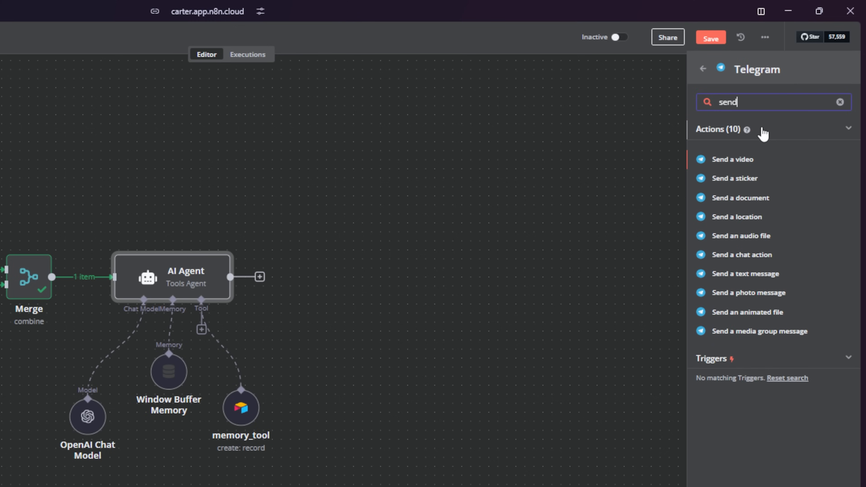
{"action": "left_click", "coordinate": [759, 279]}
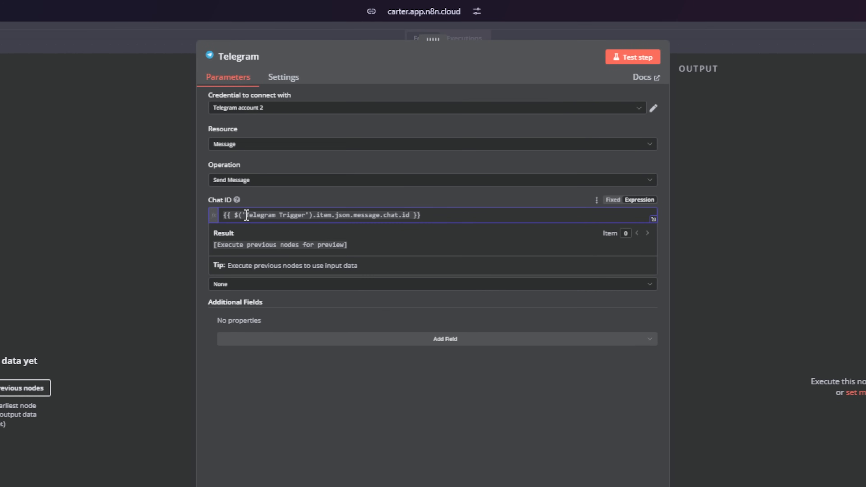
- Confirm the Chat ID references the Telegram Trigger and inspect the nodes on the canvas
{"action": "left_click_drag", "start_coordinate": [247, 215], "coordinate": [408, 215]}
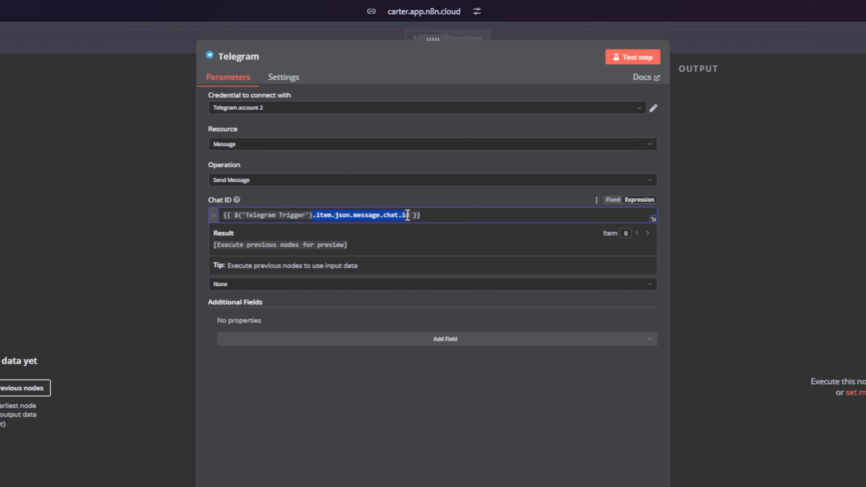
{"action": "left_click", "coordinate": [445, 201]}
{"action": "key", "text": "Escape"}
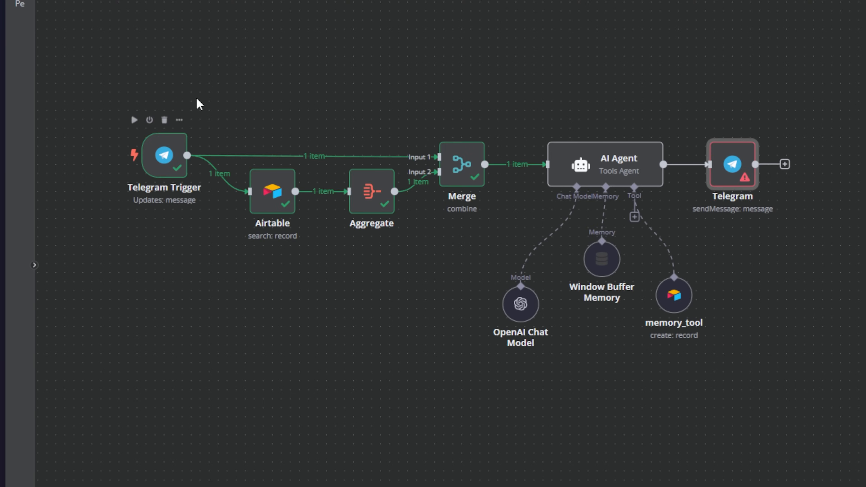
{"action": "left_click_drag", "start_coordinate": [199, 213], "coordinate": [118, 347]}
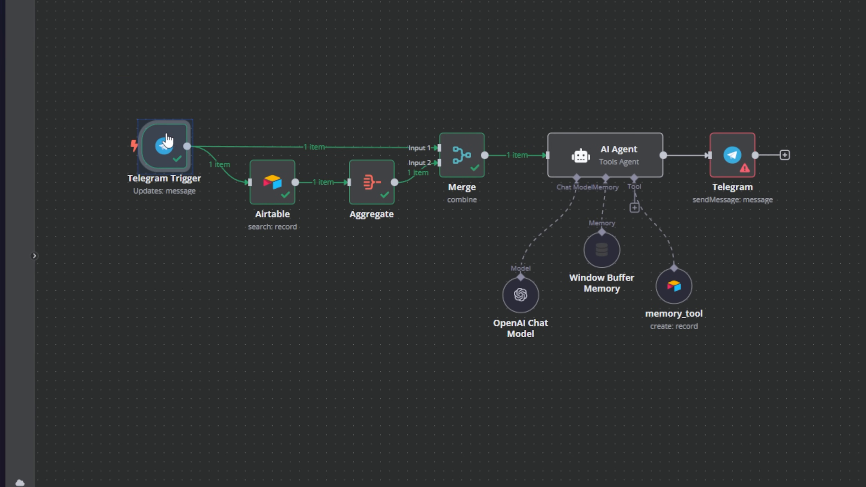
{"action": "left_click", "coordinate": [465, 76]}
{"action": "left_click_drag", "start_coordinate": [550, 91], "coordinate": [601, 250]}
{"action": "left_click", "coordinate": [583, 235]}
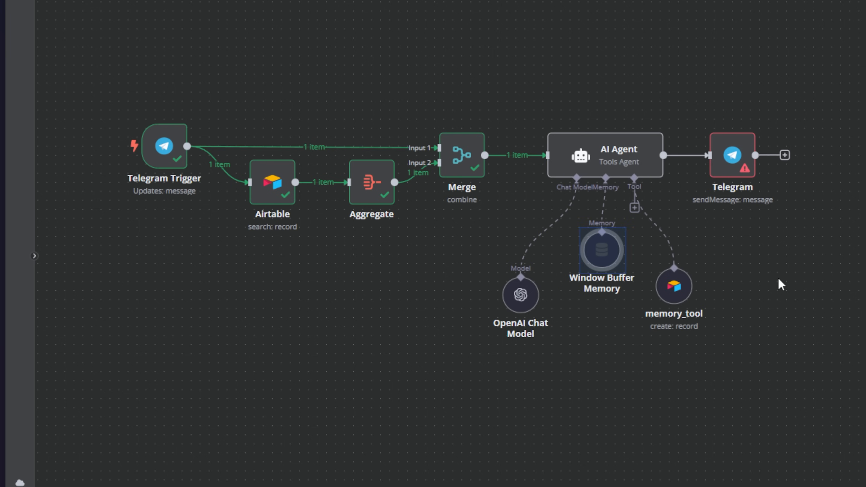
- Set the Telegram message Text to the expression {{ $json.output }} and close the node
{"action": "double_click", "coordinate": [733, 155]}
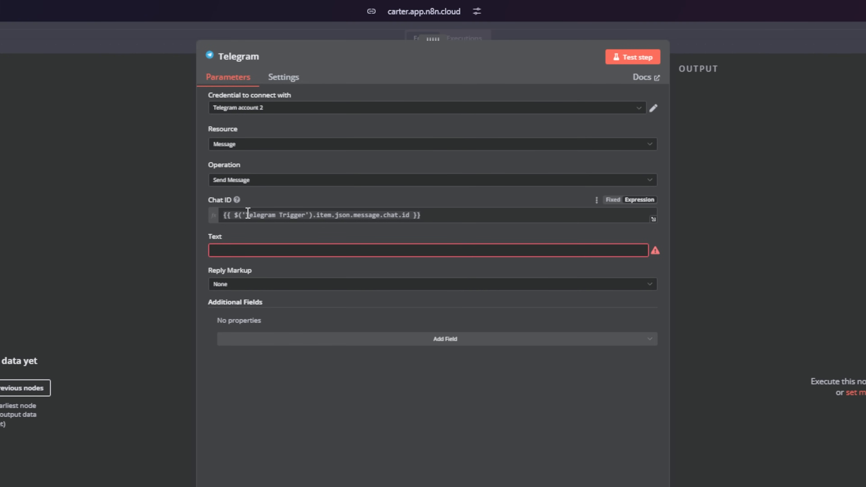
{"action": "left_click_drag", "start_coordinate": [248, 214], "coordinate": [288, 215]}
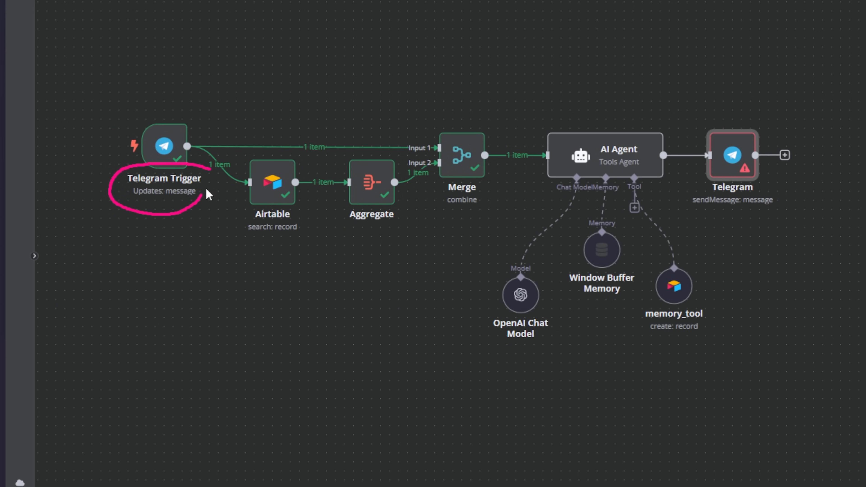
{"action": "mouse_move", "coordinate": [131, 176]}
{"action": "left_mouse_down"}
{"action": "mouse_move", "coordinate": [196, 162]}
{"action": "mouse_move", "coordinate": [161, 168]}
{"action": "left_mouse_up"}
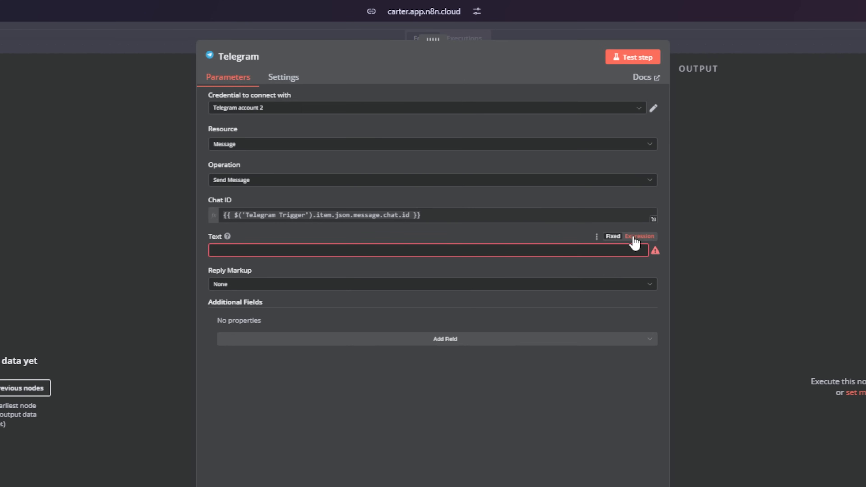
{"action": "left_click", "coordinate": [635, 239]}
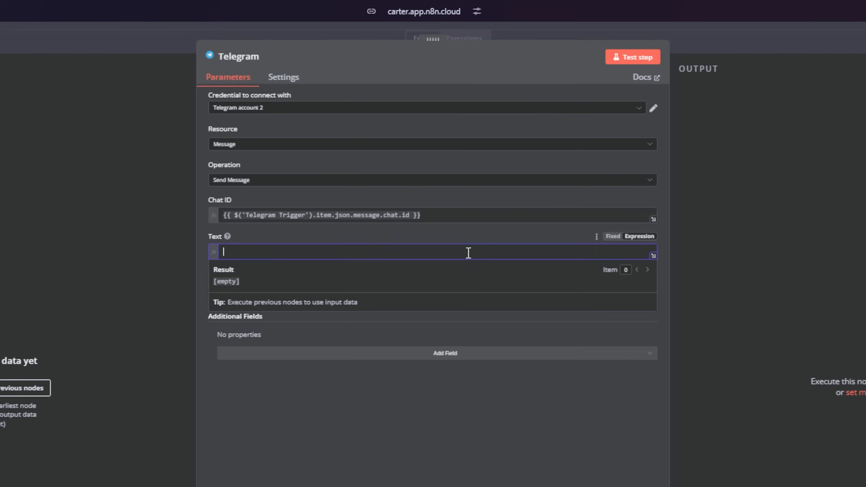
{"action": "type", "text": "{{ $json.output }}"}
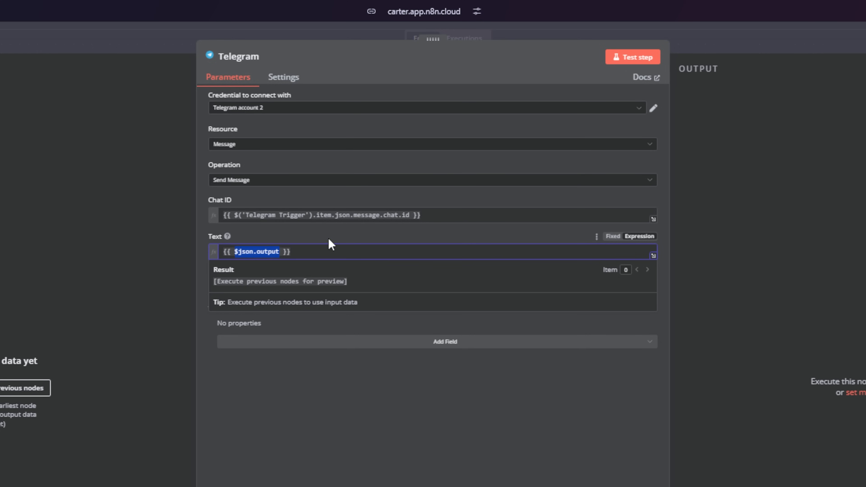
{"action": "double_click", "coordinate": [277, 253]}
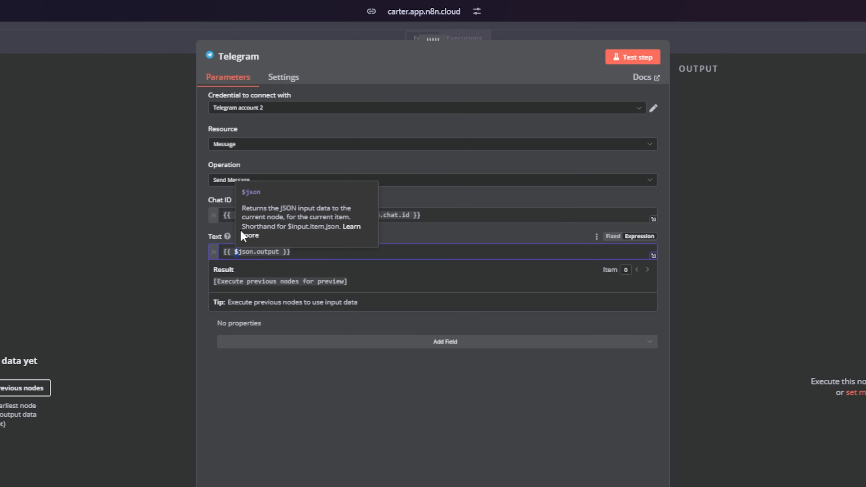
{"action": "left_click_drag", "start_coordinate": [238, 215], "coordinate": [301, 215]}
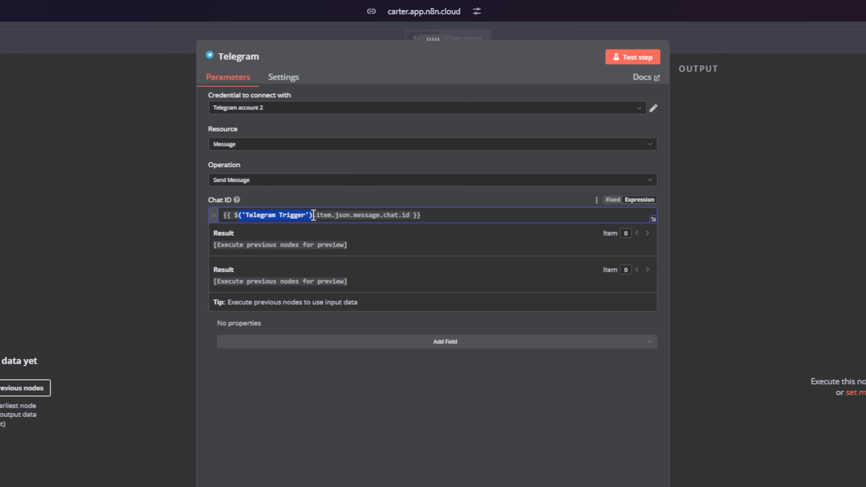
{"action": "left_click_drag", "start_coordinate": [235, 252], "coordinate": [252, 252]}
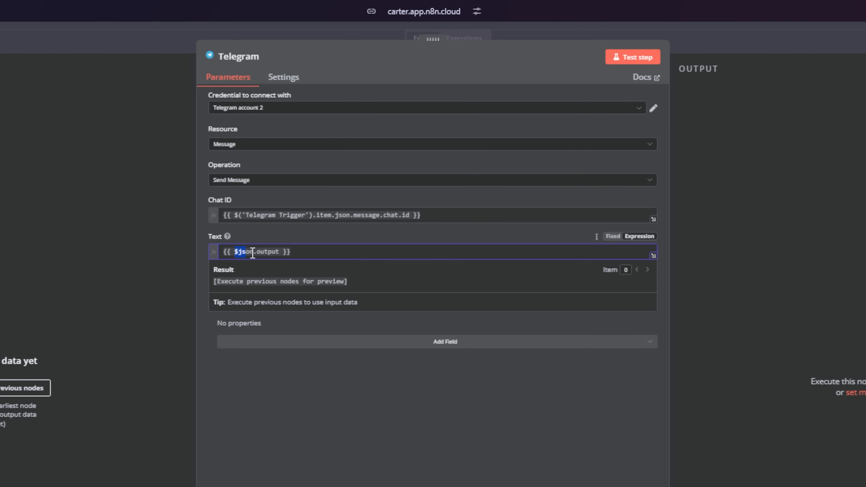
{"action": "left_click", "coordinate": [281, 252]}
{"action": "key", "text": "Escape"}
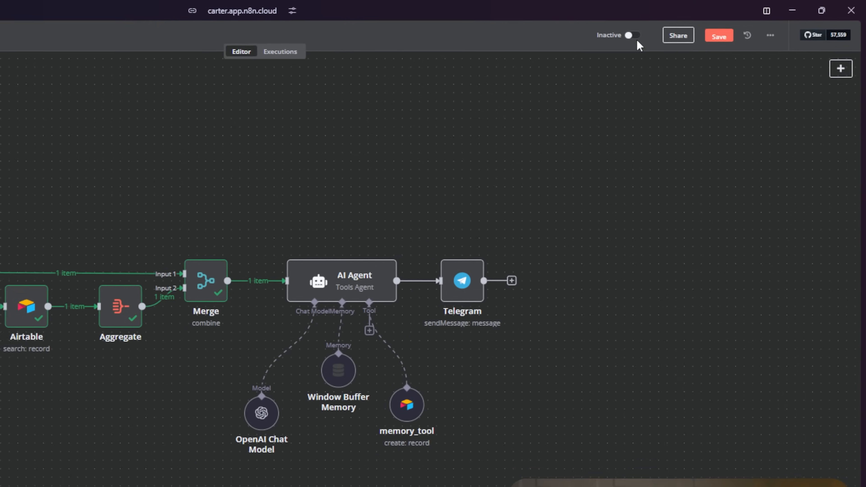
- Switch the workflow from Inactive to Active and dismiss the activation notice
{"action": "left_click", "coordinate": [622, 37]}
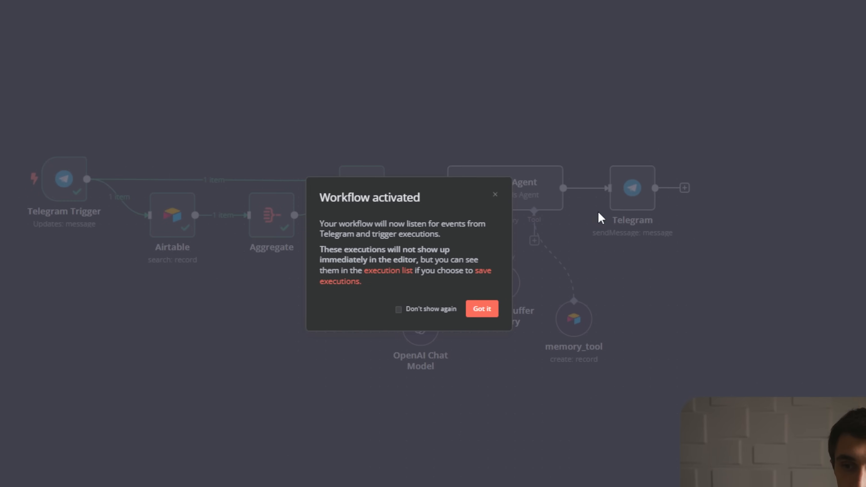
{"action": "left_click", "coordinate": [508, 299]}
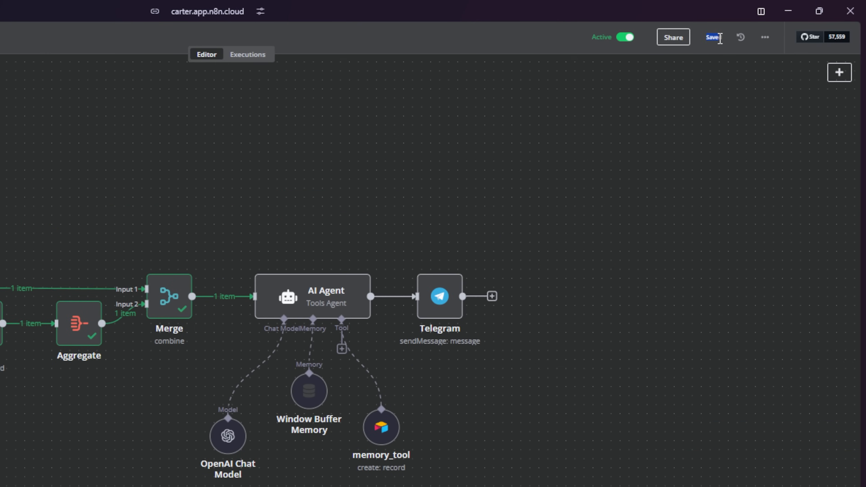
{"action": "left_click_drag", "start_coordinate": [727, 119], "coordinate": [122, 378]}
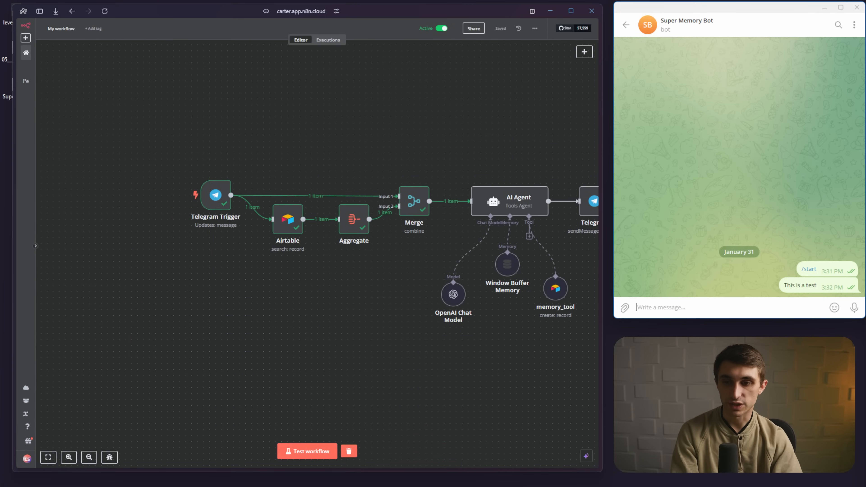
- Ask Super Memory Bot 'What do you know about me?' and check its reply recalling your name
{"action": "type", "text": "What do you know about me?"}
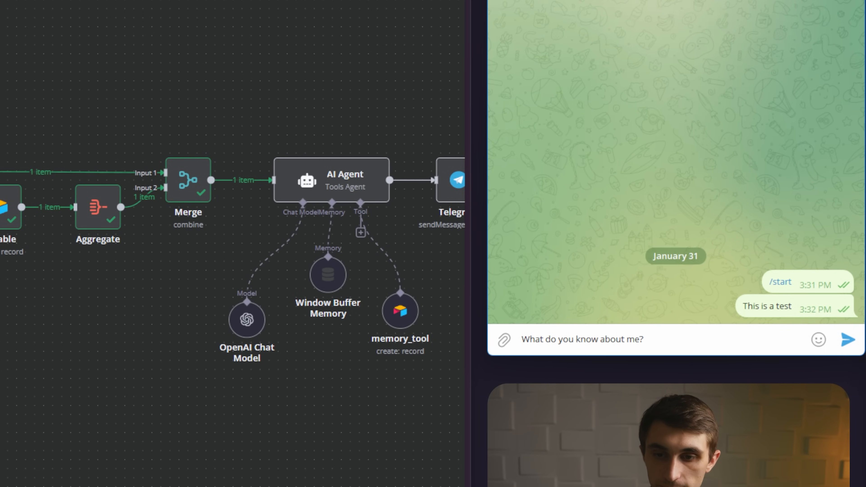
{"action": "key", "text": "Return"}
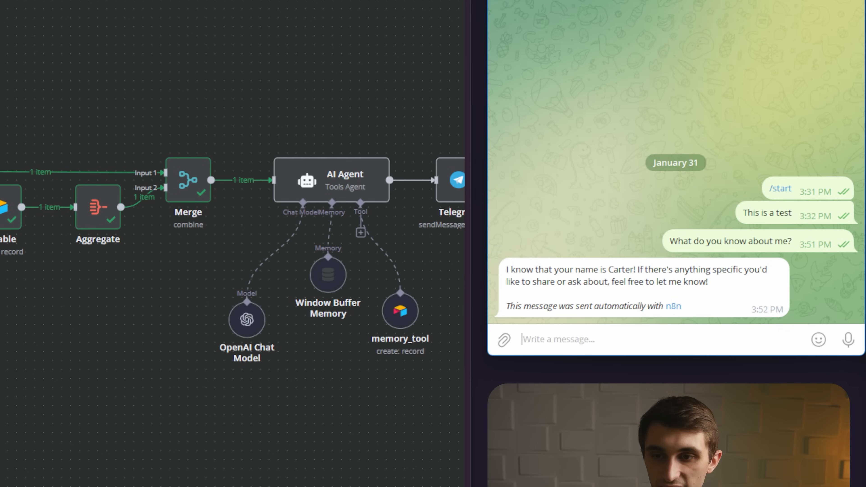
{"action": "left_click_drag", "start_coordinate": [554, 266], "coordinate": [658, 270]}
{"action": "left_click", "coordinate": [659, 270]}
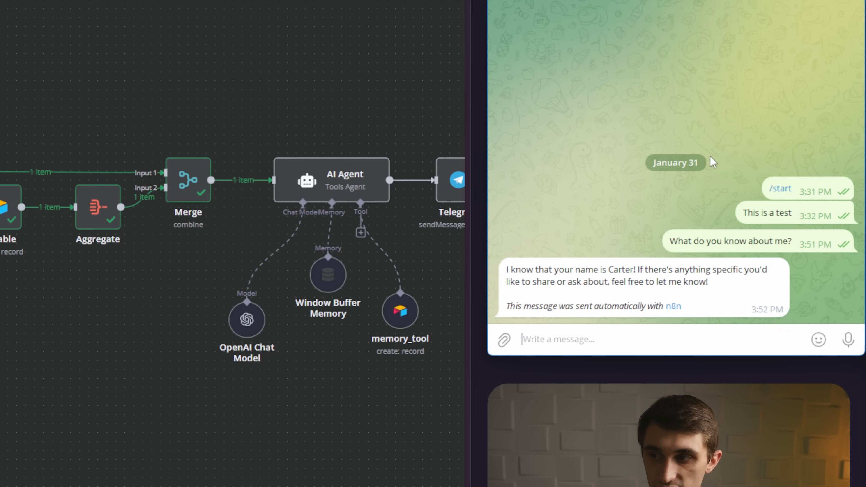
- Nudge the Airtable node slightly lower on the n8n canvas
{"action": "left_click_drag", "start_coordinate": [27, 276], "coordinate": [179, 158]}
{"action": "left_click_drag", "start_coordinate": [221, 228], "coordinate": [219, 211]}
{"action": "left_click", "coordinate": [300, 294]}
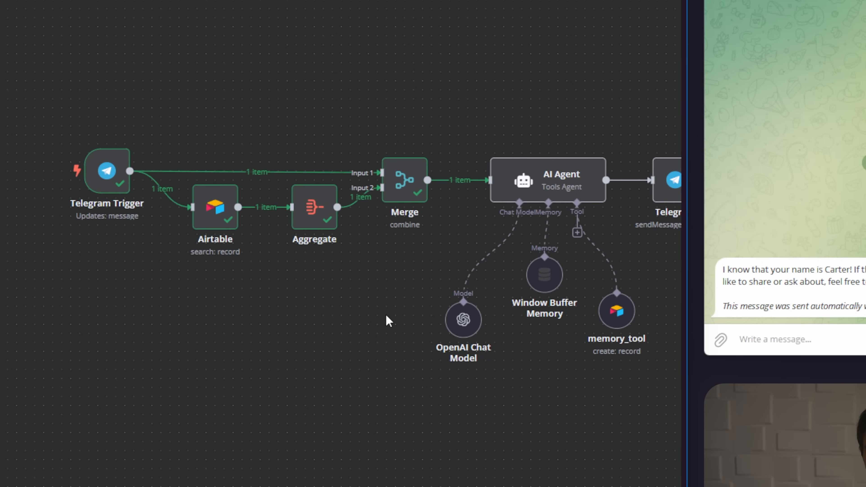
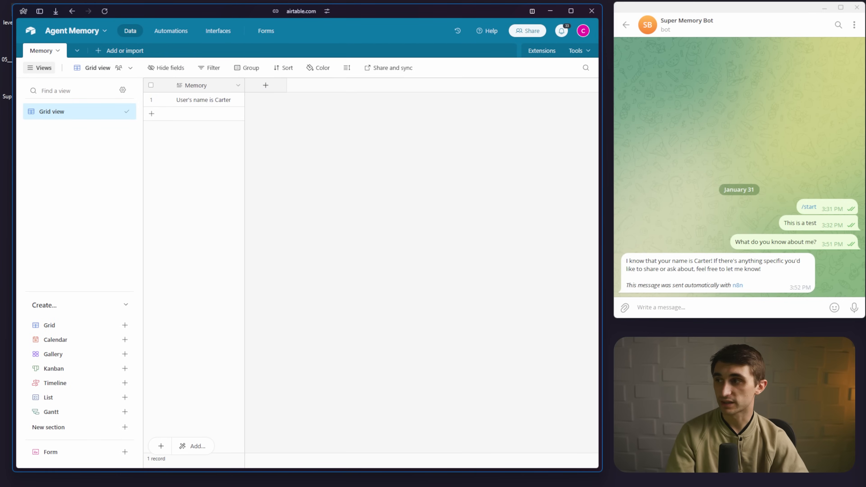
- Send Super Memory Bot 'I have a dog named Reese' and check the new Airtable memory record
{"action": "left_click", "coordinate": [720, 309]}
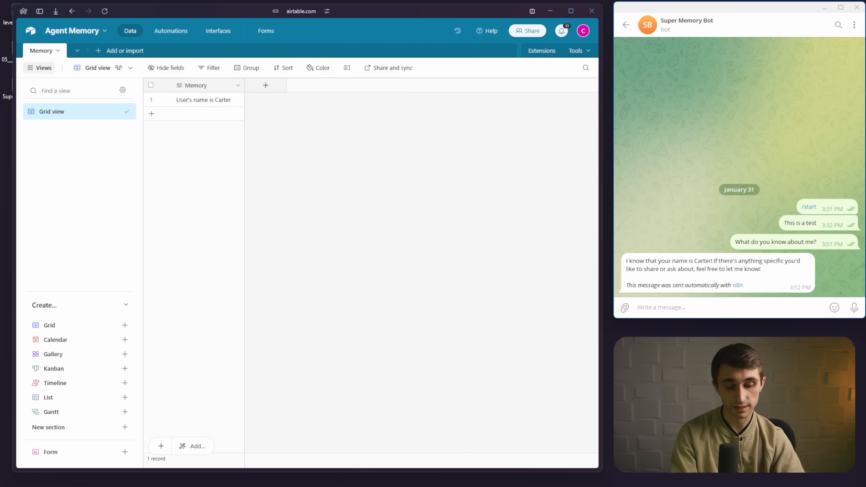
{"action": "type", "text": "I have a dog "}
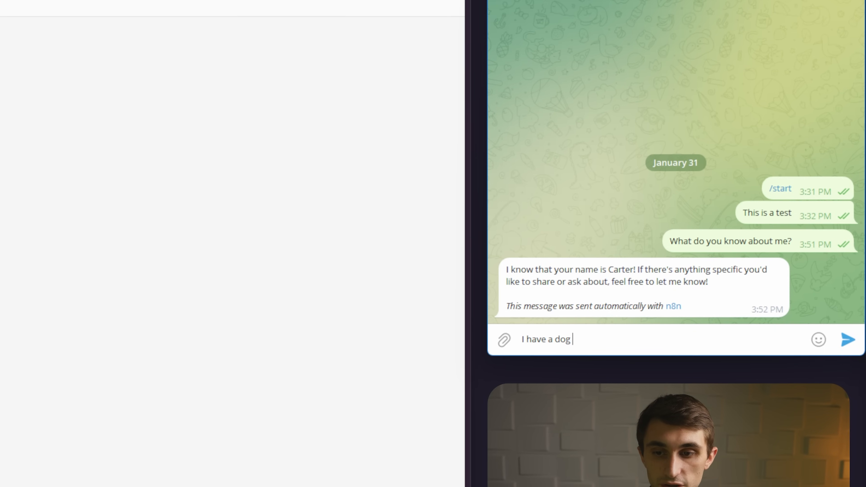
{"action": "type", "text": "named Reese"}
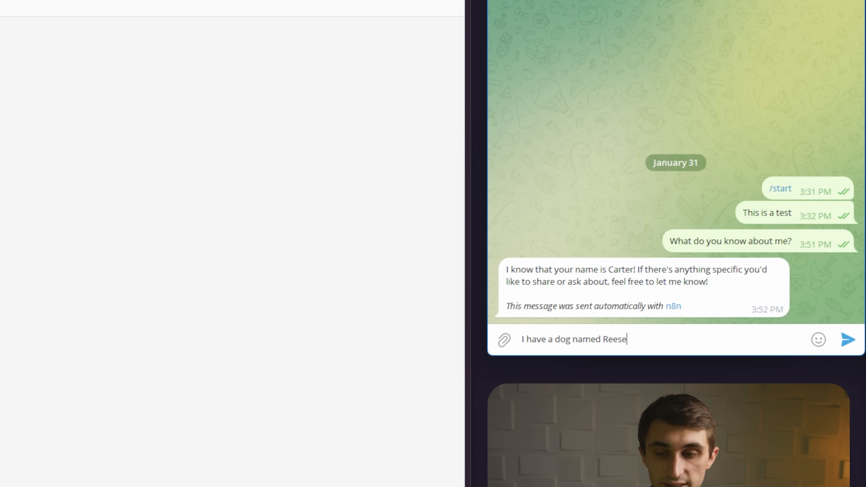
{"action": "key", "text": "Return"}
{"action": "mouse_move", "coordinate": [804, 272]}
{"action": "left_mouse_down"}
{"action": "mouse_move", "coordinate": [508, 232]}
{"action": "mouse_move", "coordinate": [555, 354]}
{"action": "mouse_move", "coordinate": [815, 290]}
{"action": "left_mouse_up"}
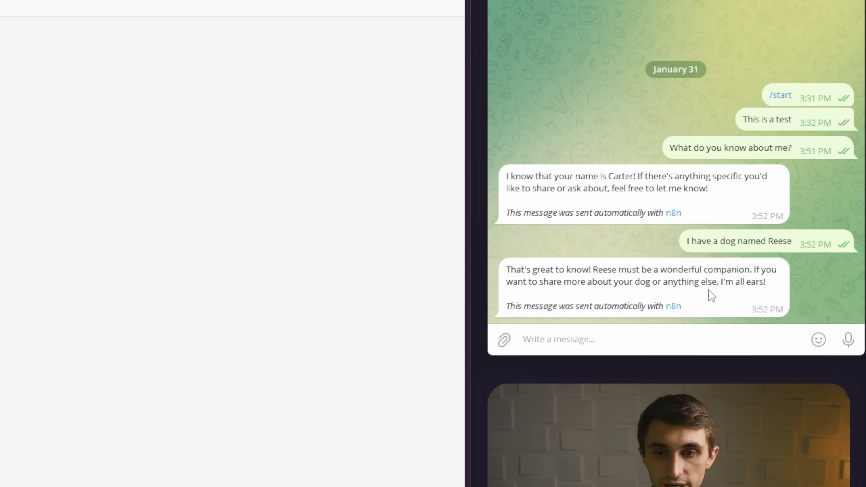
{"action": "left_click_drag", "start_coordinate": [717, 291], "coordinate": [771, 283]}
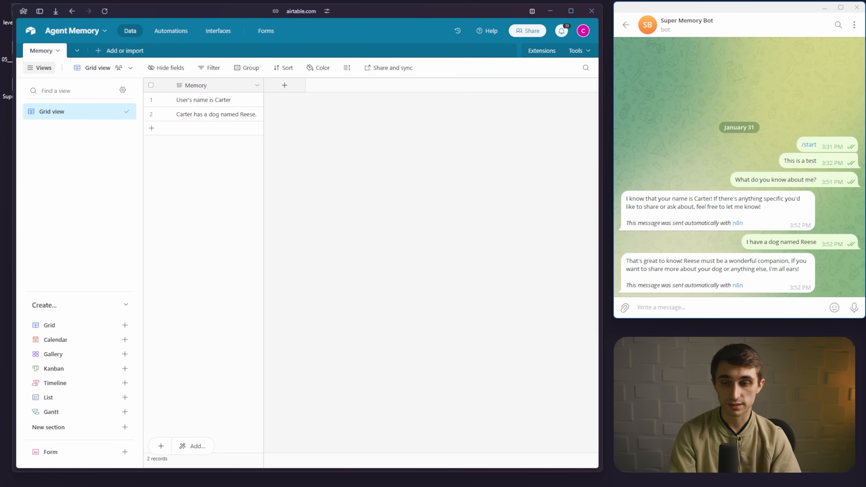
- Send a two-line message: 'I live in Michigan' and your caramel latte double-shot Starbucks order
{"action": "type", "text": "I"}
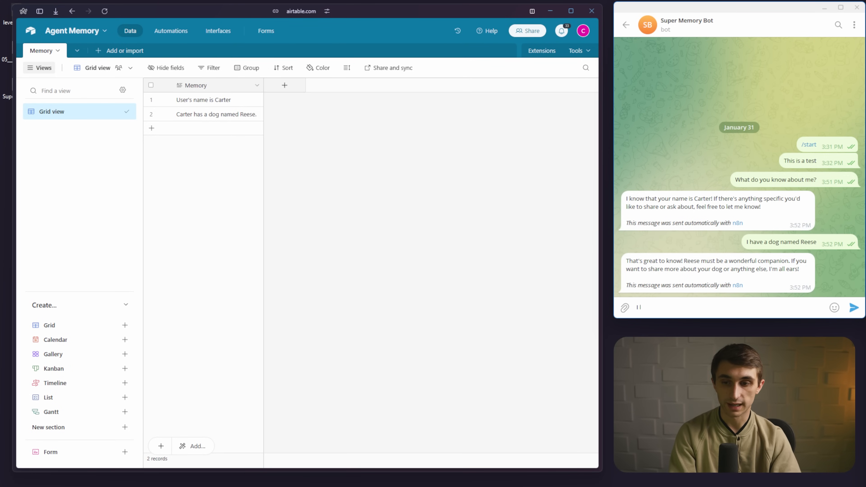
{"action": "type", "text": " live in Michigan"}
{"action": "key", "text": "shift+Return"}
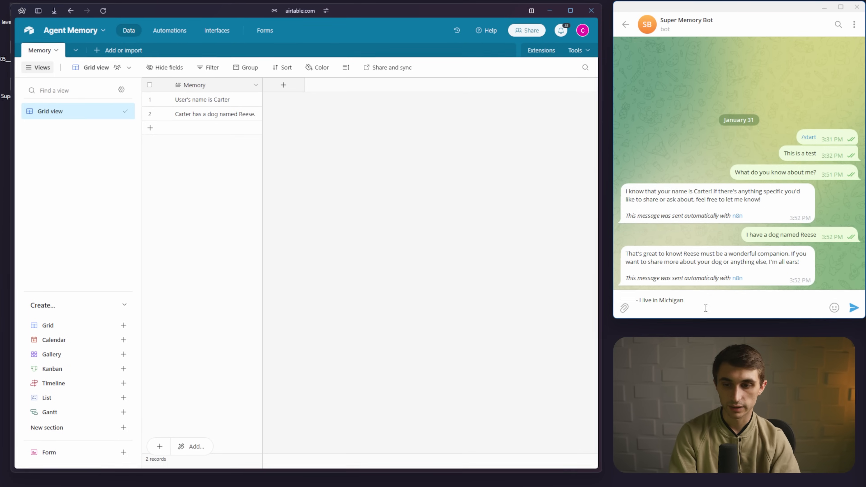
{"action": "type", "text": "- M"}
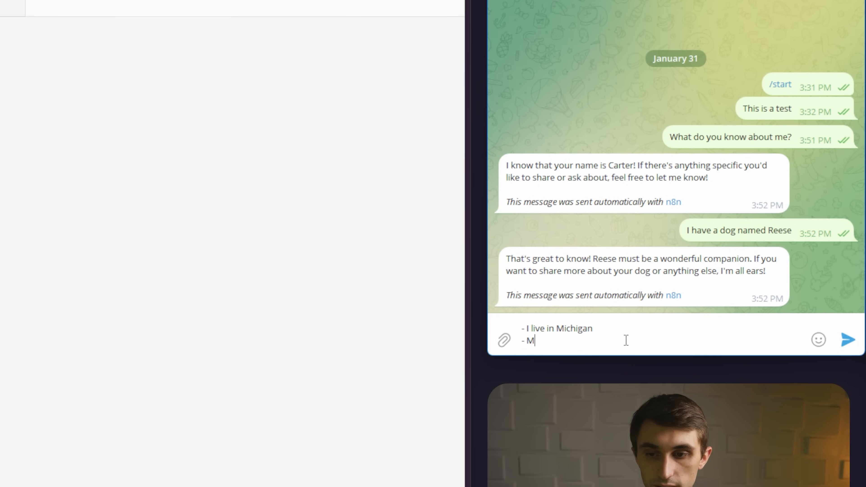
{"action": "type", "text": "y favorite starb"}
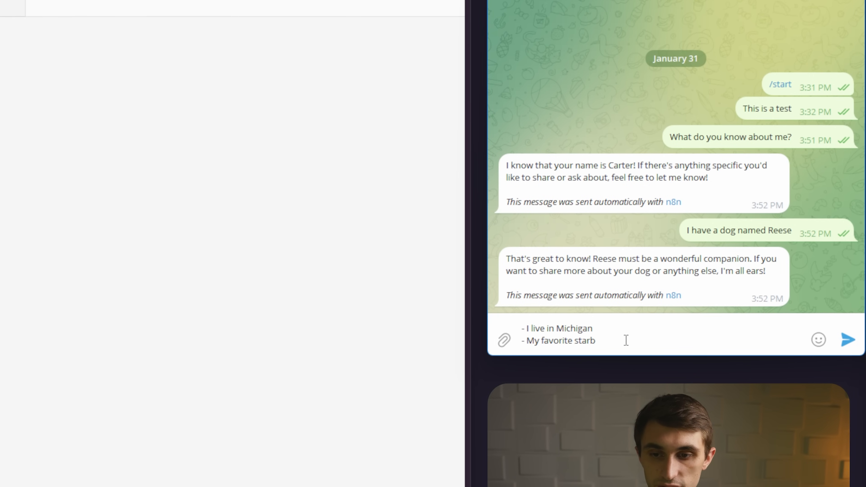
{"action": "type", "text": "ucks order is a cara"}
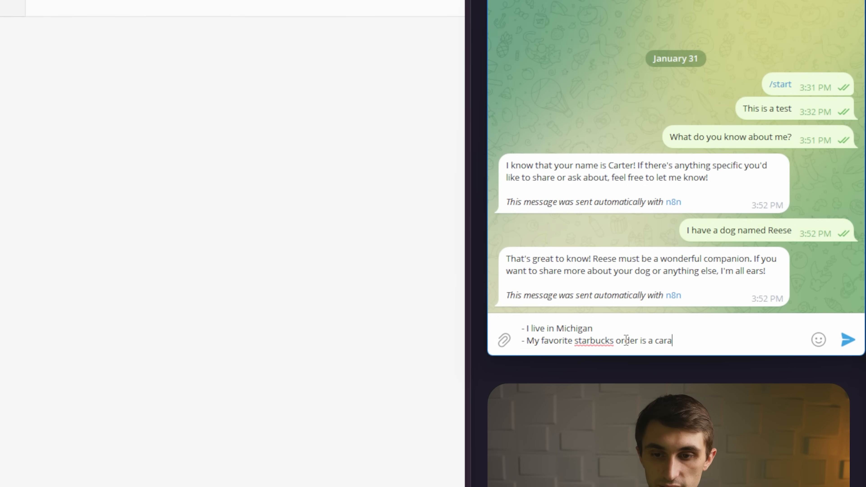
{"action": "type", "text": "mel latte with a"}
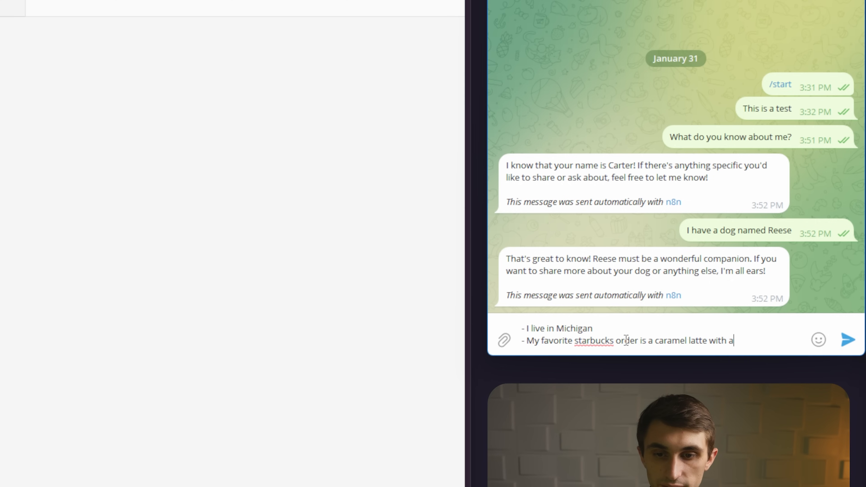
{"action": "type", "text": " double shot of"}
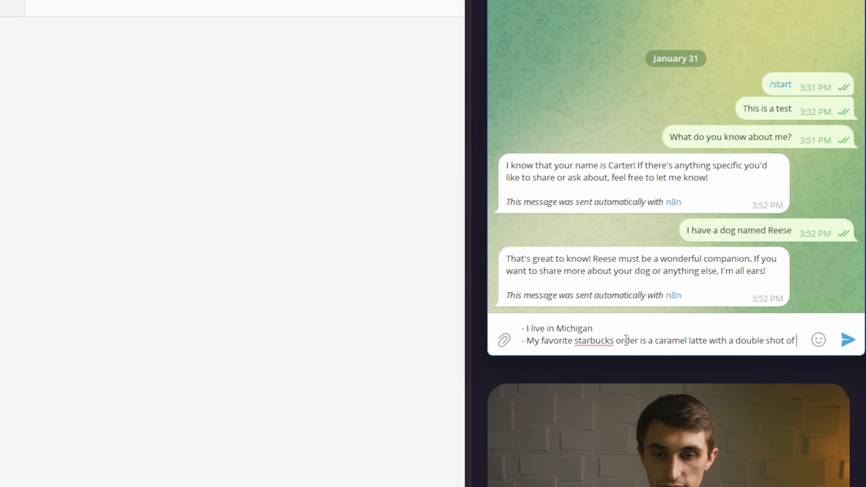
{"action": "type", "text": " espresso"}
{"action": "key", "text": "Return"}
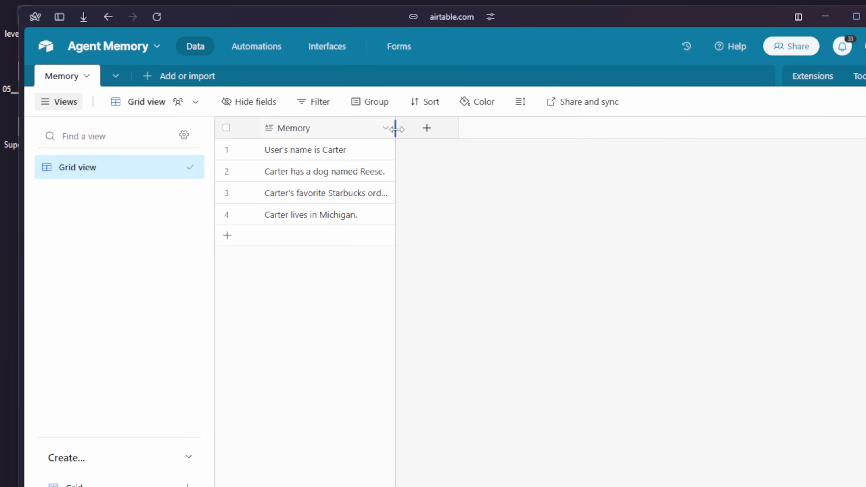
- Widen the Airtable Memory column to read the newly added memory rows
{"action": "left_click_drag", "start_coordinate": [396, 129], "coordinate": [610, 130]}
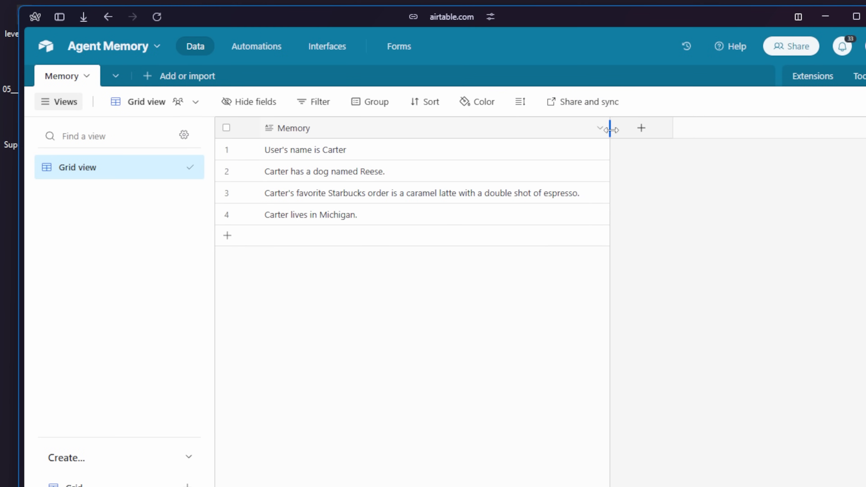
{"action": "mouse_move", "coordinate": [612, 188]}
{"action": "left_mouse_down"}
{"action": "mouse_move", "coordinate": [538, 174]}
{"action": "mouse_move", "coordinate": [220, 202]}
{"action": "mouse_move", "coordinate": [479, 276]}
{"action": "mouse_move", "coordinate": [613, 194]}
{"action": "left_mouse_up"}
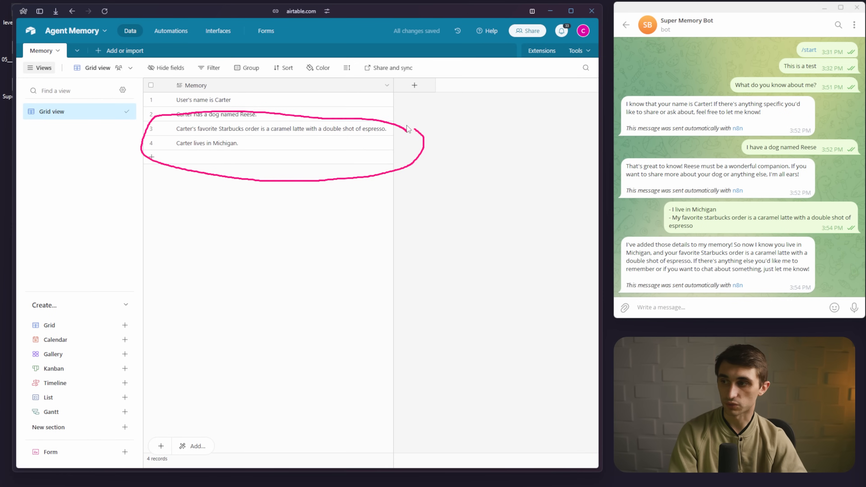
{"action": "left_click_drag", "start_coordinate": [188, 135], "coordinate": [310, 137]}
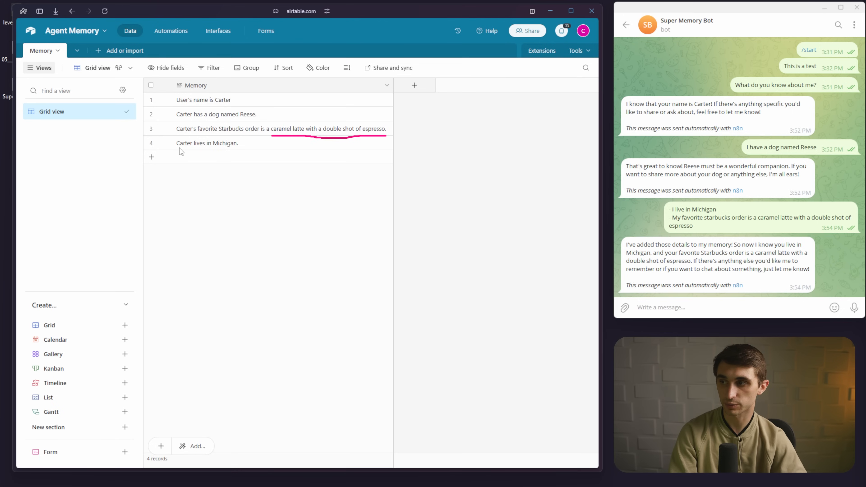
{"action": "left_click_drag", "start_coordinate": [177, 147], "coordinate": [243, 150]}
{"action": "mouse_move", "coordinate": [516, 279]}
{"action": "left_mouse_down"}
{"action": "mouse_move", "coordinate": [610, 269]}
{"action": "mouse_move", "coordinate": [609, 282]}
{"action": "left_mouse_up"}
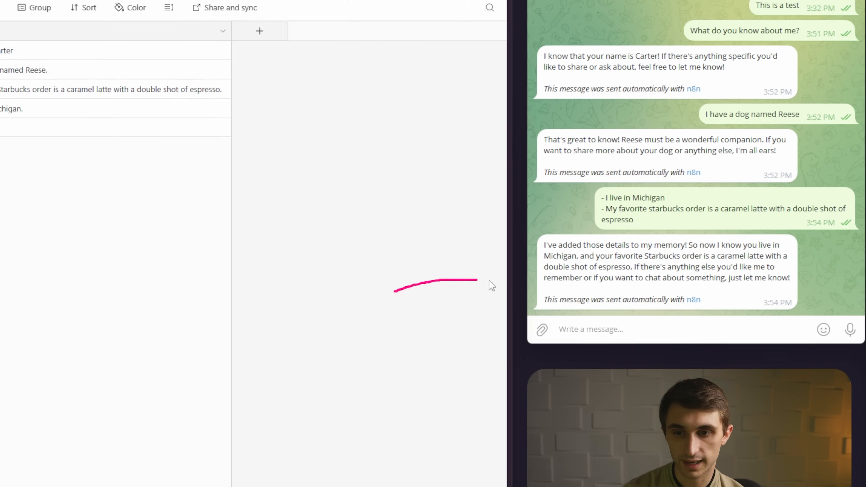
{"action": "mouse_move", "coordinate": [510, 232]}
{"action": "left_mouse_down"}
{"action": "mouse_move", "coordinate": [497, 309]}
{"action": "mouse_move", "coordinate": [792, 317]}
{"action": "mouse_move", "coordinate": [678, 236]}
{"action": "left_mouse_up"}
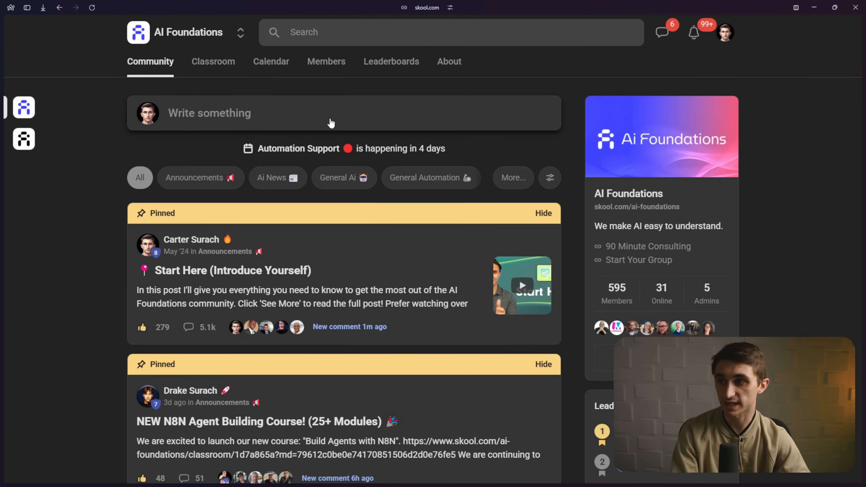
- Open the Build Agents with N8N course from the Skool classroom
{"action": "left_click", "coordinate": [220, 63]}
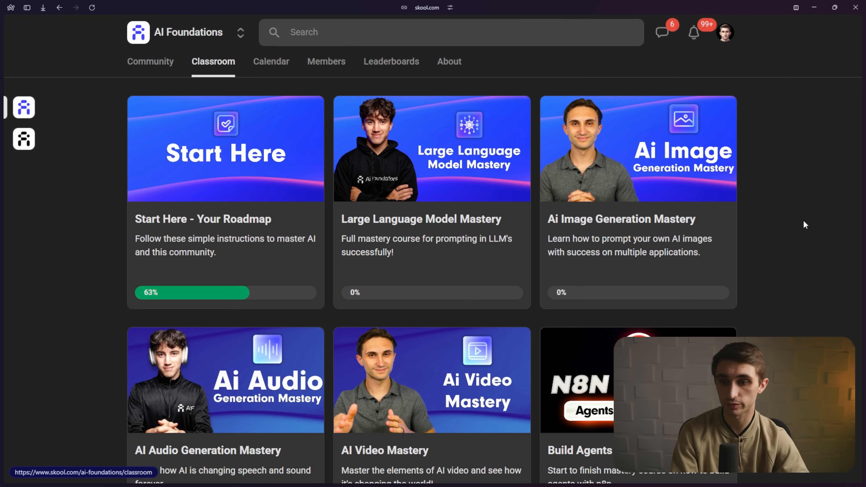
{"action": "scroll", "coordinate": [624, 197], "scroll_direction": "down", "scroll_amount": 5}
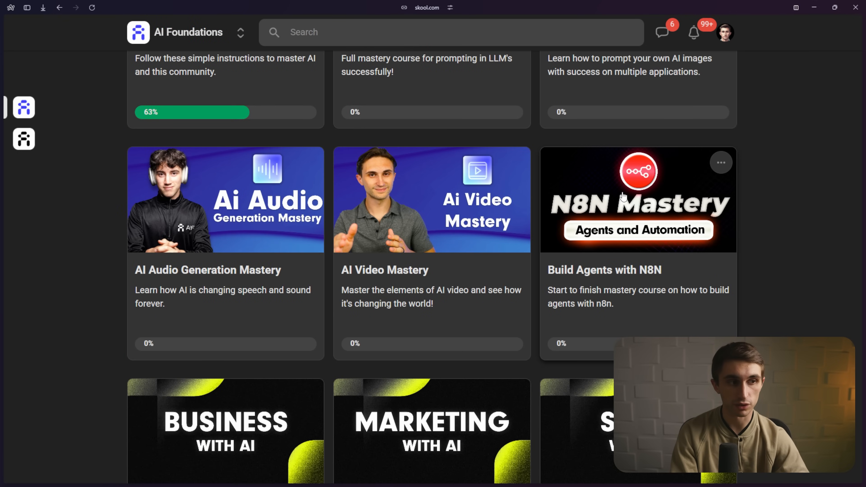
{"action": "left_click", "coordinate": [624, 197]}
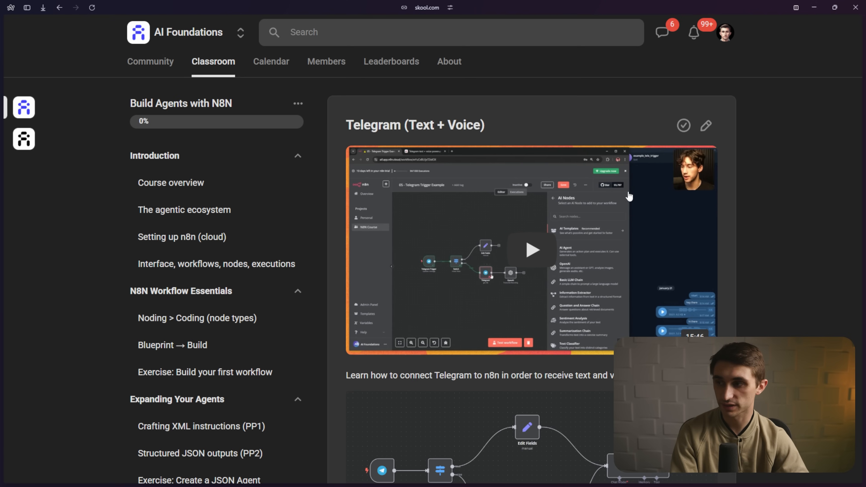
{"action": "scroll", "coordinate": [258, 218], "scroll_direction": "down", "scroll_amount": 10}
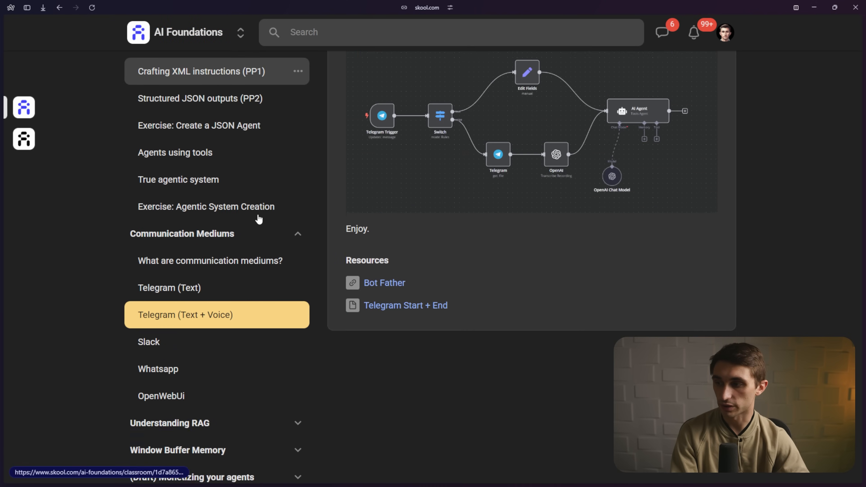
{"action": "scroll", "coordinate": [258, 219], "scroll_direction": "down", "scroll_amount": 1}
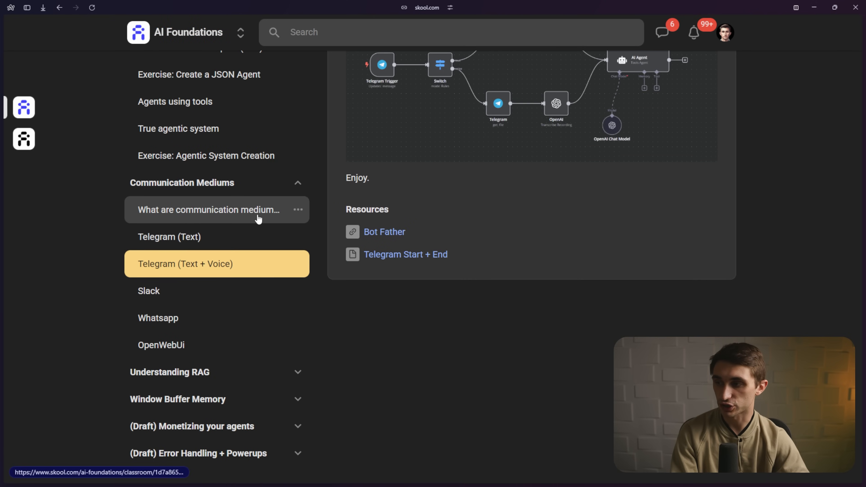
- Open the Telegram (Text + Voice) lesson and scroll down to its resources
{"action": "left_click", "coordinate": [231, 213]}
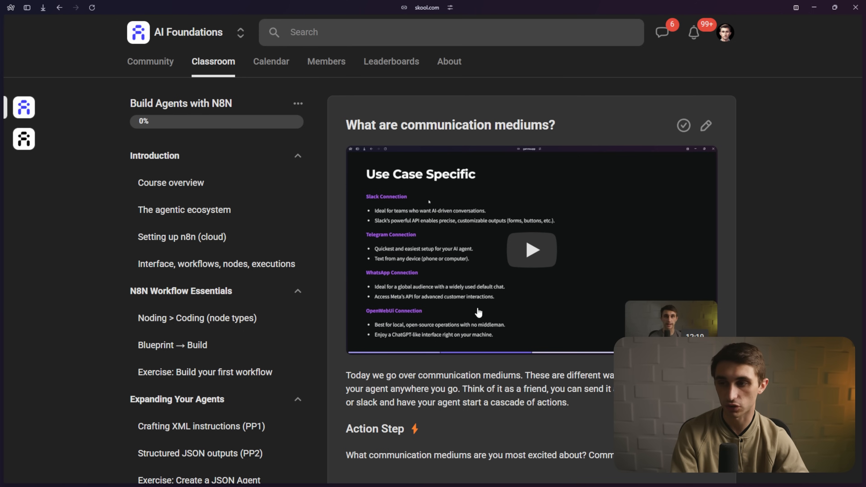
{"action": "scroll", "coordinate": [490, 230], "scroll_direction": "down", "scroll_amount": 10}
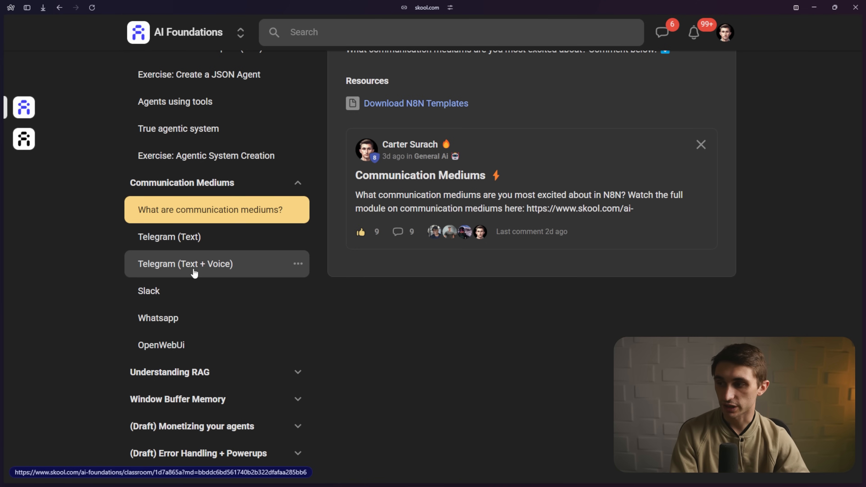
{"action": "left_click", "coordinate": [228, 272]}
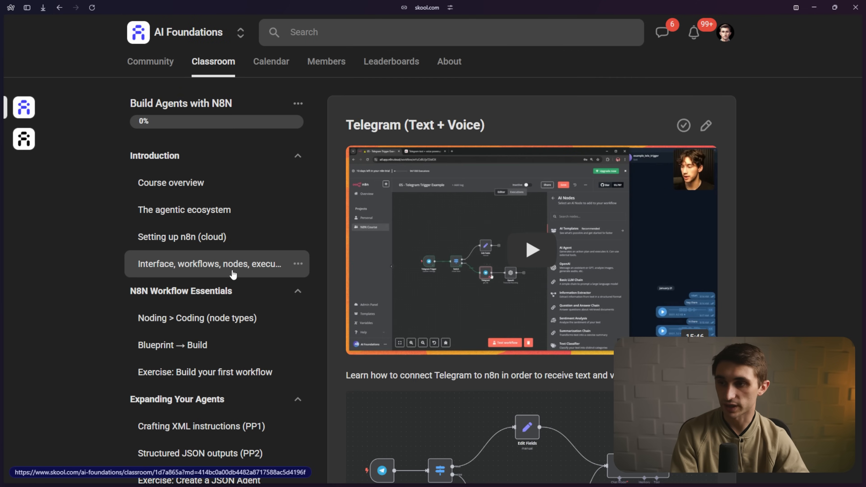
{"action": "scroll", "coordinate": [486, 248], "scroll_direction": "down", "scroll_amount": 4}
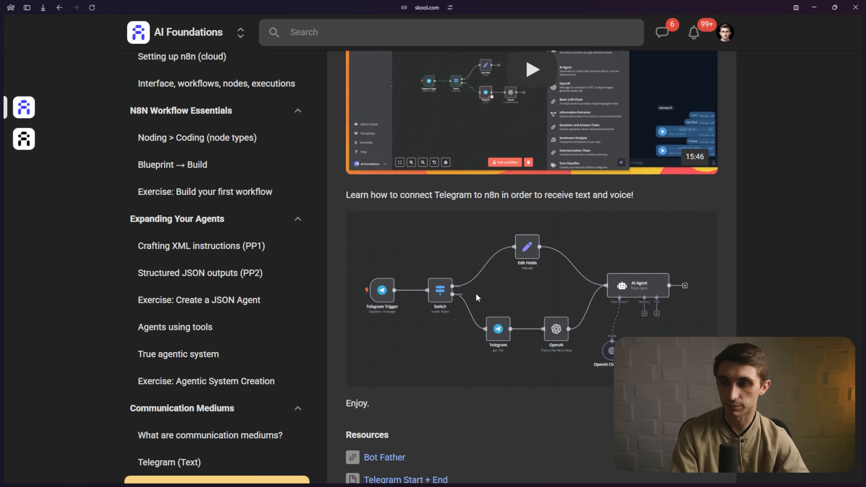
{"action": "scroll", "coordinate": [545, 307], "scroll_direction": "down", "scroll_amount": 2}
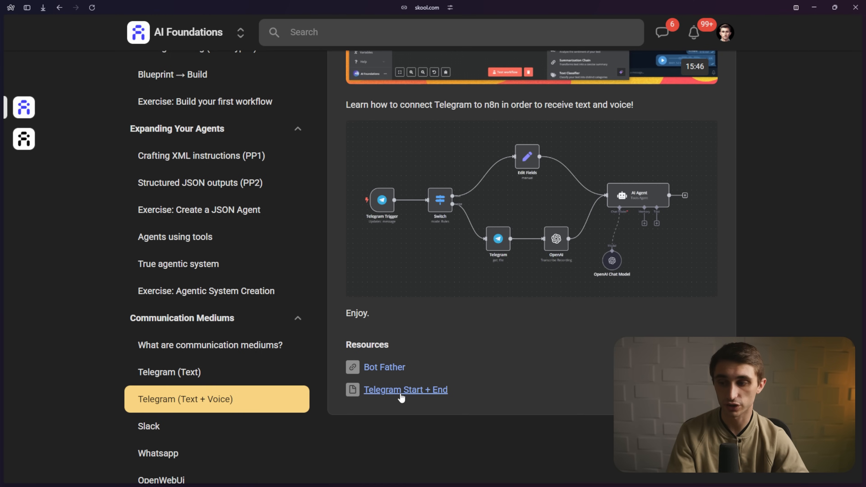
- Open the Telegram Start + End JSON file in VS Code and select all its text
{"action": "left_click", "coordinate": [401, 396]}
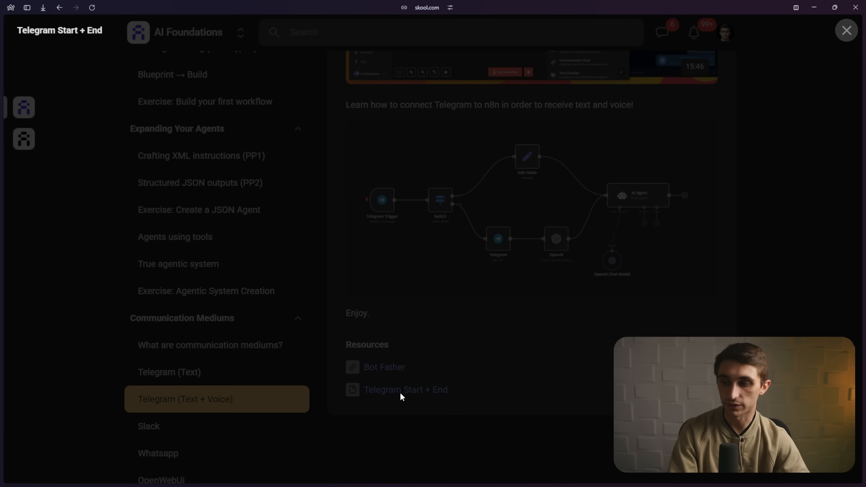
{"action": "left_click", "coordinate": [433, 293]}
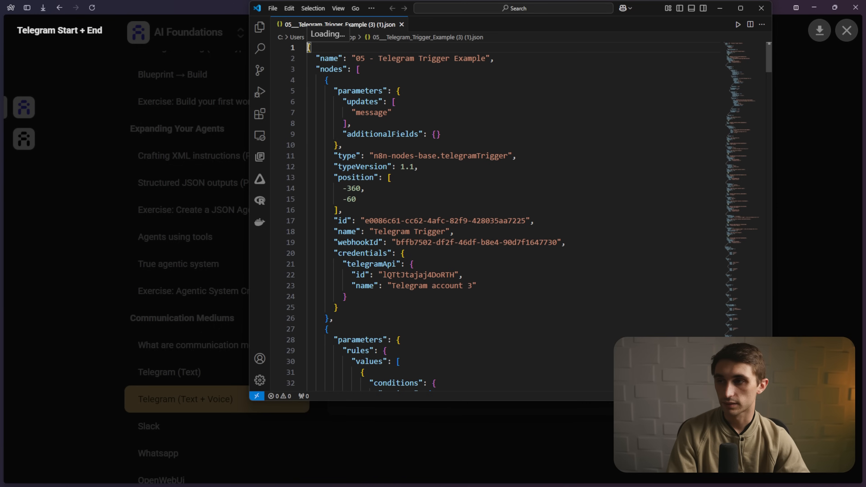
{"action": "left_click_drag", "start_coordinate": [308, 47], "coordinate": [566, 484]}
{"action": "scroll", "coordinate": [345, 172], "scroll_direction": "up", "scroll_amount": 3}
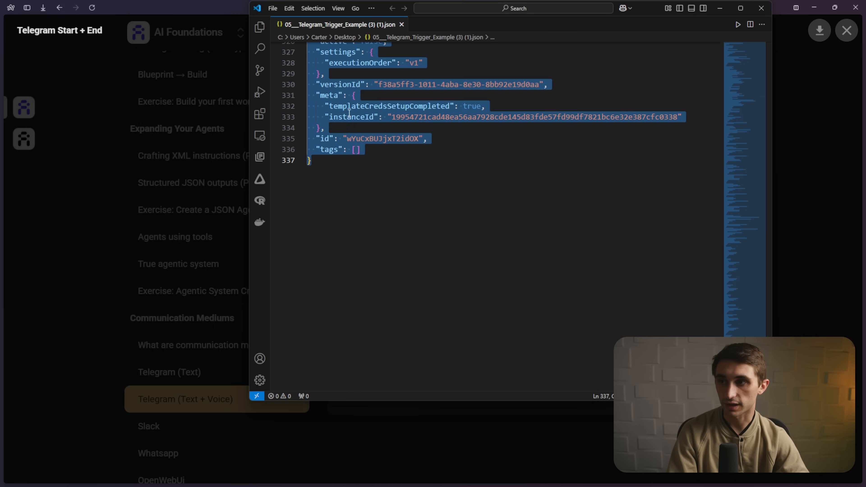
{"action": "right_click", "coordinate": [345, 94]}
- Copy the workflow JSON and paste its nodes onto the canvas above the existing workflow
{"action": "left_click", "coordinate": [381, 183]}
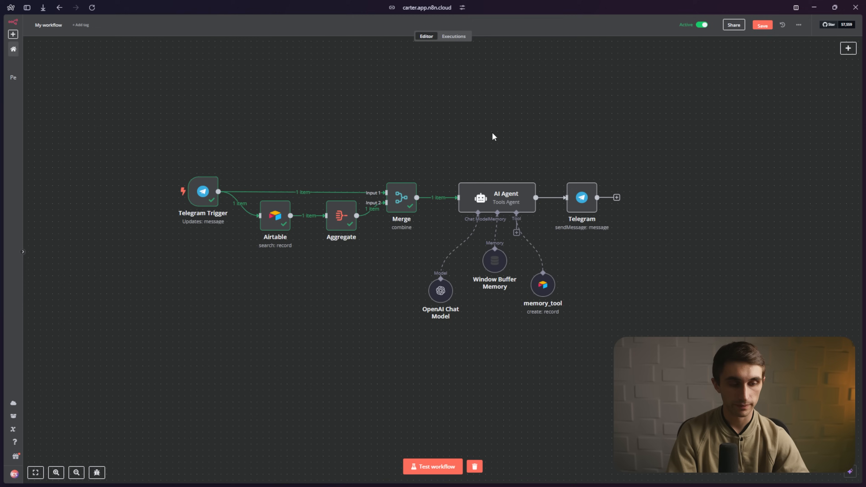
{"action": "scroll", "coordinate": [466, 104], "scroll_direction": "up", "scroll_amount": 3}
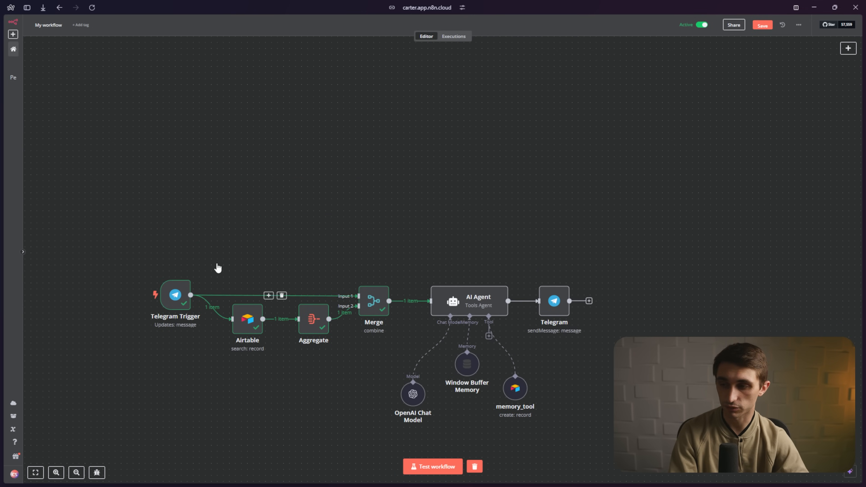
{"action": "key", "text": "ctrl+v"}
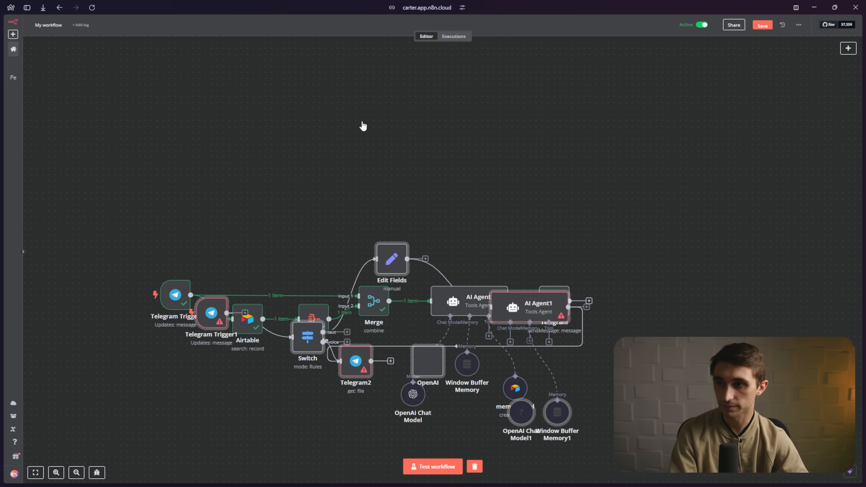
{"action": "left_click_drag", "start_coordinate": [396, 261], "coordinate": [380, 61]}
{"action": "left_click", "coordinate": [592, 155]}
- Remove the pasted trigger's links and connect the original Telegram Trigger into Switch
{"action": "left_click_drag", "start_coordinate": [342, 166], "coordinate": [355, 206]}
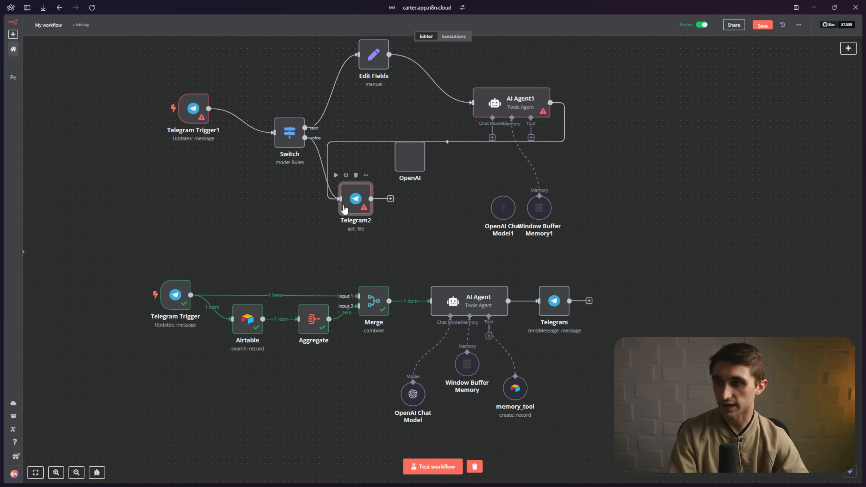
{"action": "left_click_drag", "start_coordinate": [345, 209], "coordinate": [384, 204]}
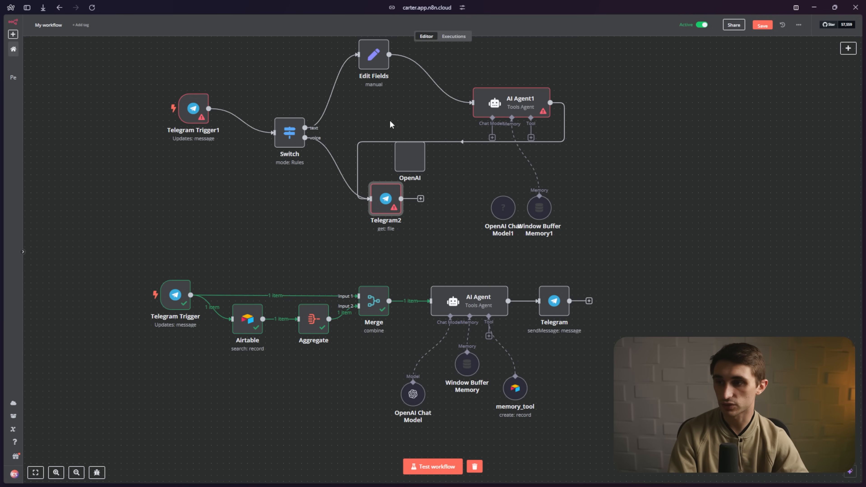
{"action": "left_click_drag", "start_coordinate": [197, 131], "coordinate": [149, 154]}
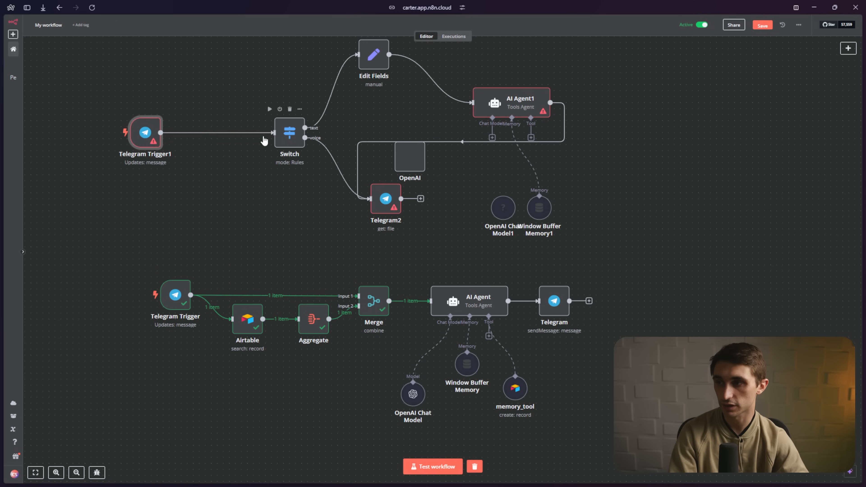
{"action": "left_click", "coordinate": [225, 133]}
{"action": "left_click_drag", "start_coordinate": [294, 141], "coordinate": [263, 248]}
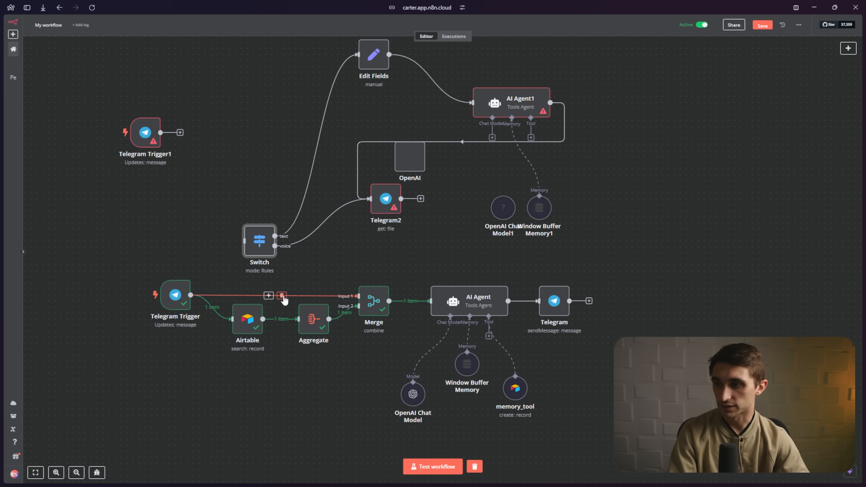
{"action": "left_click", "coordinate": [282, 296]}
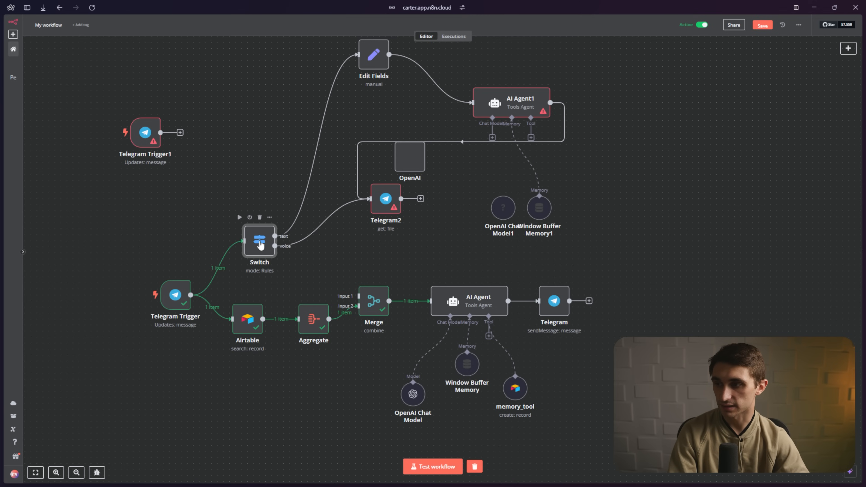
{"action": "left_click_drag", "start_coordinate": [260, 245], "coordinate": [248, 274]}
- Disconnect AI Agent1 from Telegram2 and delete the placeholder OpenAI node
{"action": "left_click_drag", "start_coordinate": [382, 199], "coordinate": [336, 244]}
{"action": "left_click", "coordinate": [450, 141]}
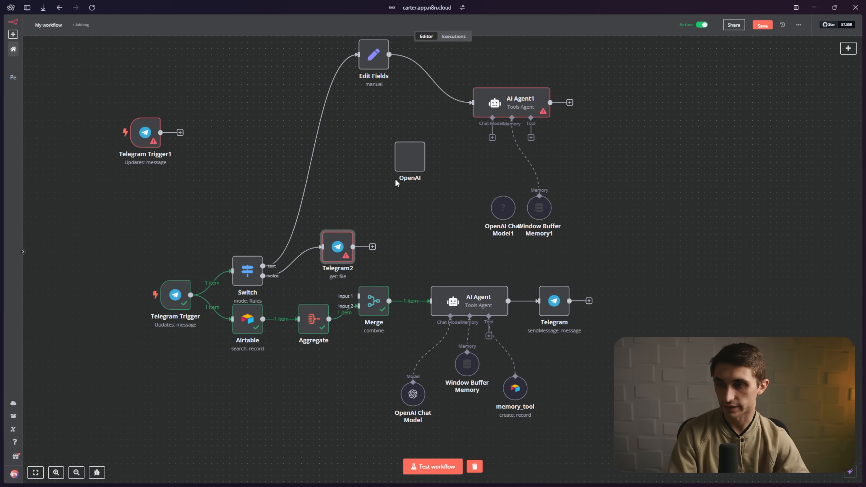
{"action": "left_click_drag", "start_coordinate": [416, 153], "coordinate": [410, 233]}
{"action": "right_click", "coordinate": [409, 239]}
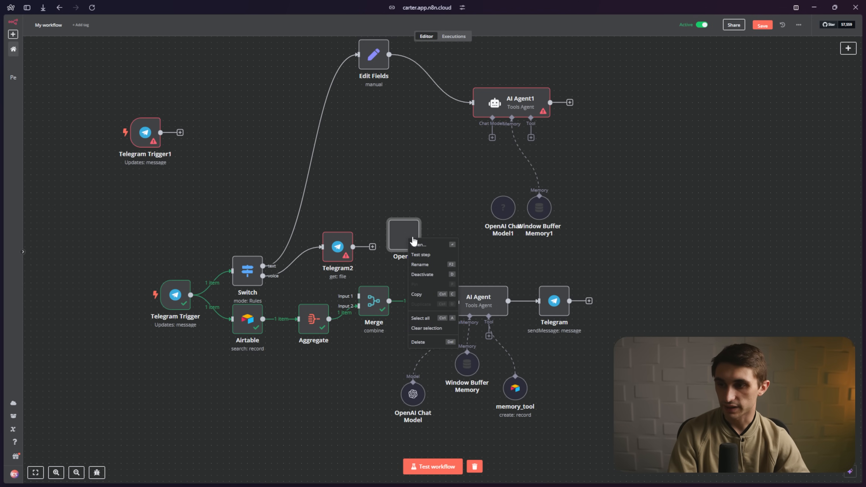
{"action": "left_click", "coordinate": [420, 342]}
- Connect Edit Fields to Merge Input 1 instead of AI Agent1
{"action": "left_click_drag", "start_coordinate": [377, 60], "coordinate": [340, 205]}
{"action": "left_click_drag", "start_coordinate": [344, 240], "coordinate": [344, 252]}
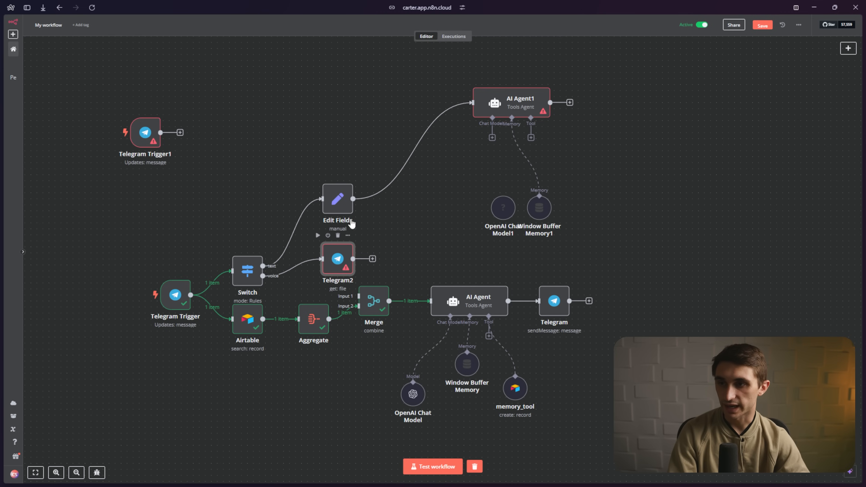
{"action": "mouse_move", "coordinate": [470, 109]}
{"action": "left_click", "coordinate": [421, 151]}
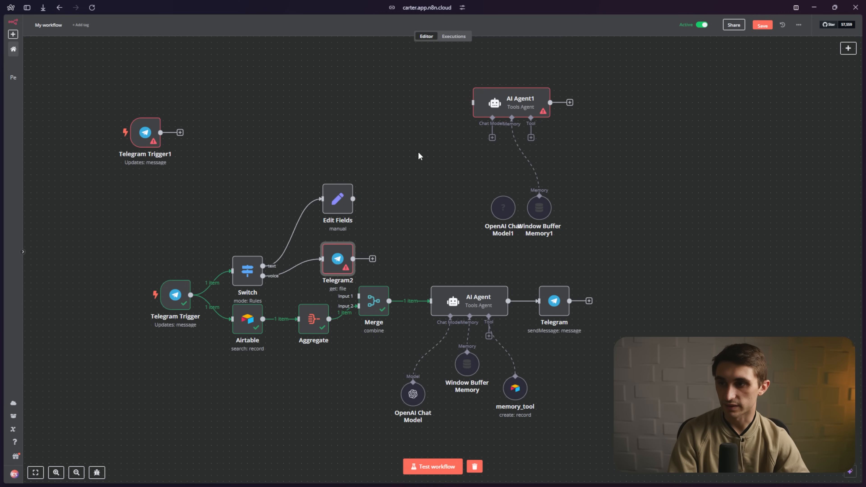
{"action": "left_click_drag", "start_coordinate": [374, 204], "coordinate": [358, 296]}
- Rearrange Merge, Aggregate, Switch, Telegram Trigger, Airtable, Telegram2 and Edit Fields into a tidy layout
{"action": "left_click_drag", "start_coordinate": [372, 301], "coordinate": [396, 301]}
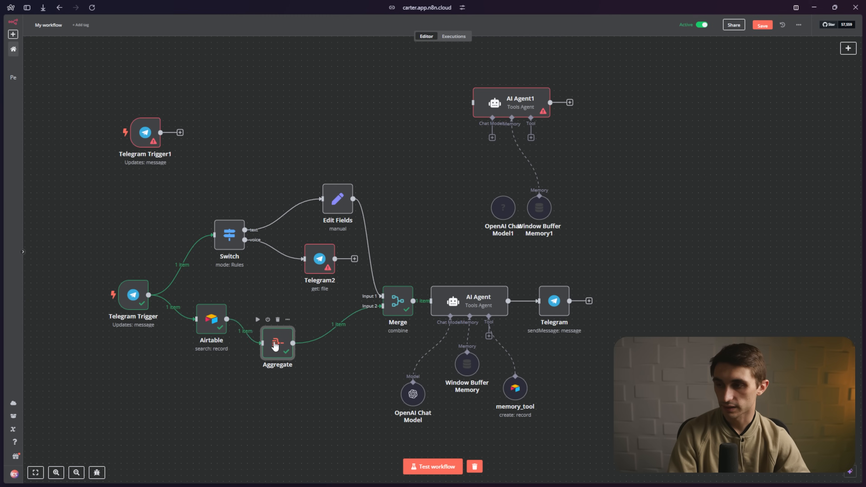
{"action": "left_click_drag", "start_coordinate": [276, 345], "coordinate": [266, 350]}
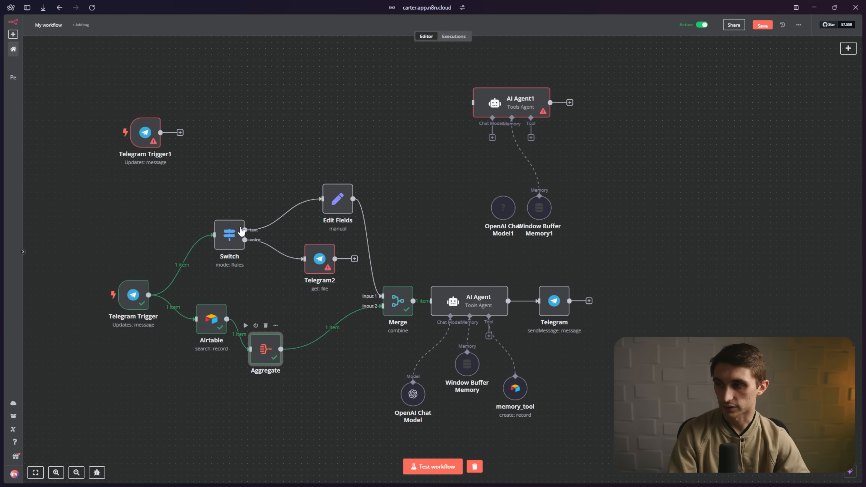
{"action": "left_click_drag", "start_coordinate": [232, 236], "coordinate": [203, 207]}
{"action": "left_click_drag", "start_coordinate": [128, 302], "coordinate": [93, 308]}
{"action": "left_click_drag", "start_coordinate": [210, 317], "coordinate": [186, 324]}
{"action": "left_click_drag", "start_coordinate": [278, 339], "coordinate": [284, 321]}
{"action": "left_click_drag", "start_coordinate": [319, 263], "coordinate": [276, 262]}
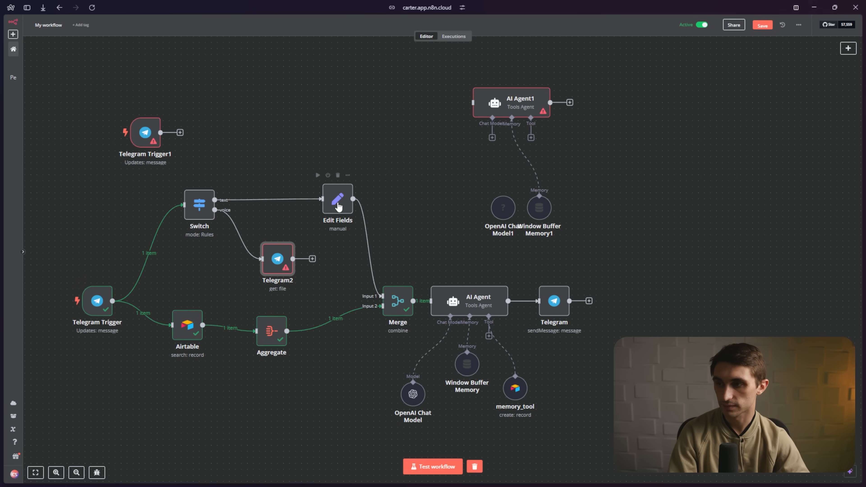
{"action": "left_click_drag", "start_coordinate": [338, 204], "coordinate": [278, 197]}
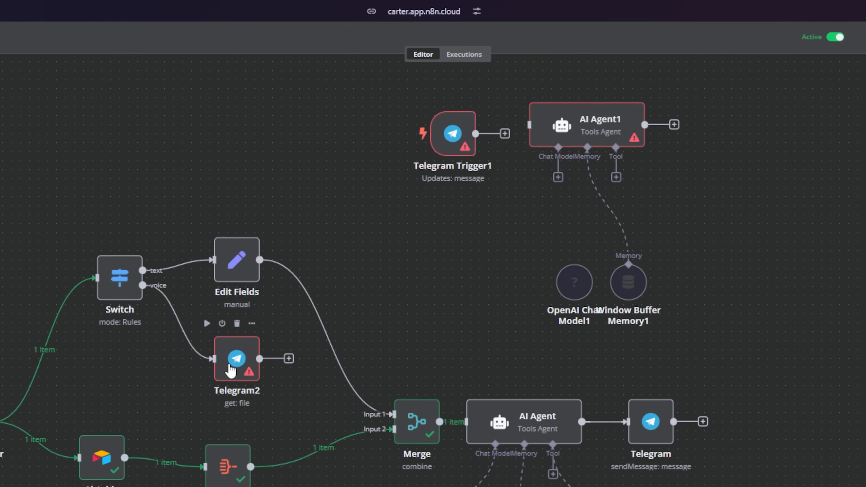
- Set Telegram2's credential to Telegram account 2
{"action": "double_click", "coordinate": [240, 362]}
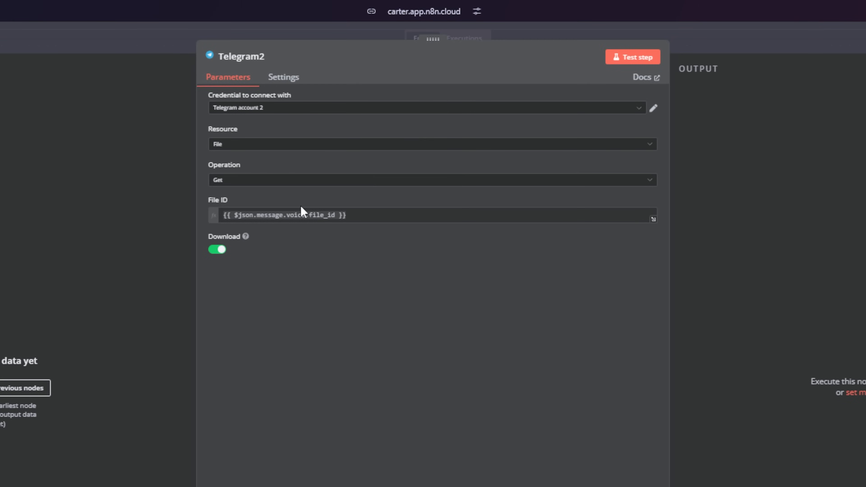
{"action": "left_click", "coordinate": [311, 112]}
{"action": "left_click", "coordinate": [272, 167]}
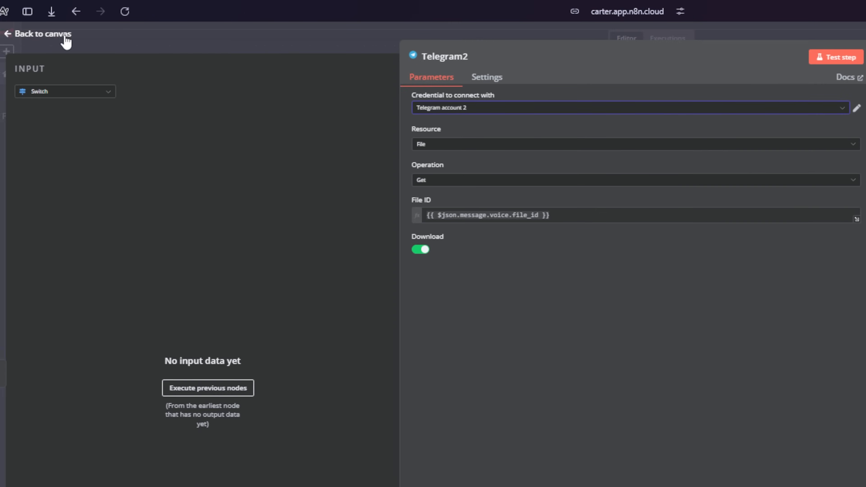
{"action": "left_click", "coordinate": [58, 36]}
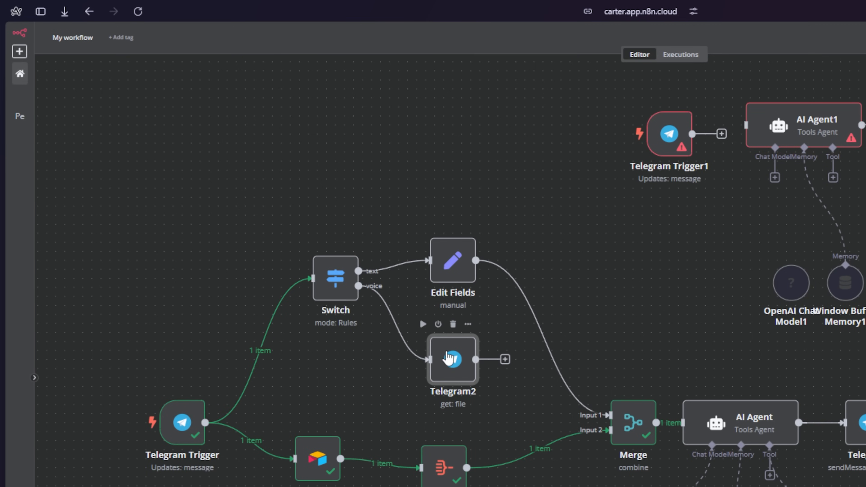
{"action": "left_click_drag", "start_coordinate": [450, 369], "coordinate": [432, 370]}
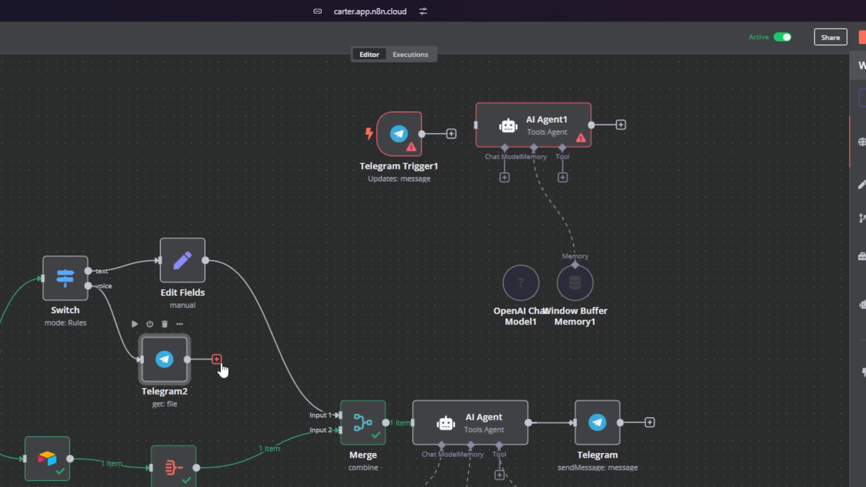
- Add an OpenAI 'Transcribe a recording' node after Telegram2 and connect it to Merge Input 1
{"action": "left_click", "coordinate": [217, 361]}
{"action": "type", "text": "open"}
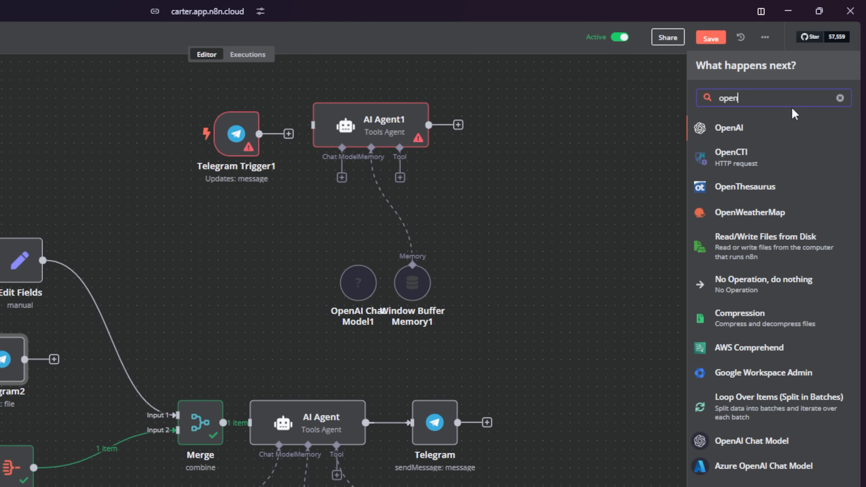
{"action": "left_click", "coordinate": [770, 130]}
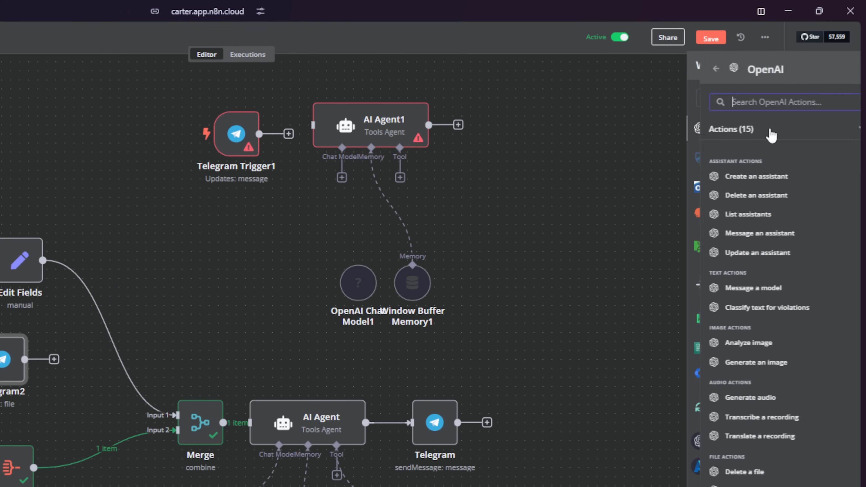
{"action": "left_click", "coordinate": [761, 420]}
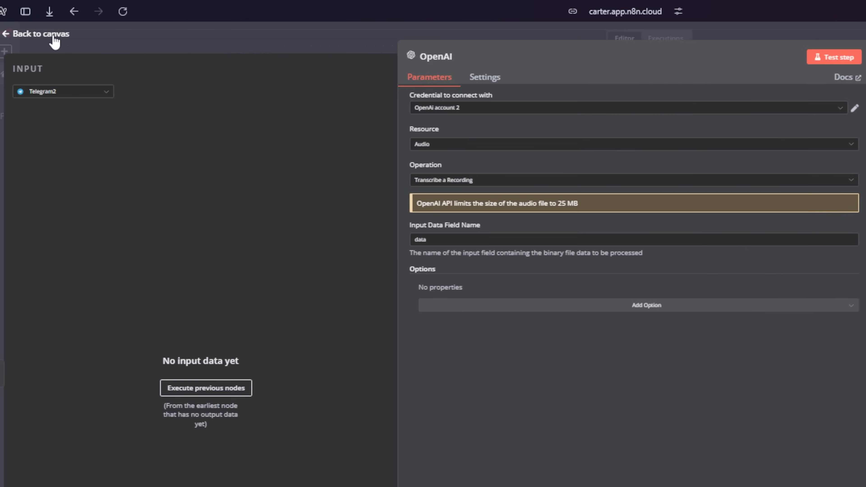
{"action": "left_click", "coordinate": [52, 38]}
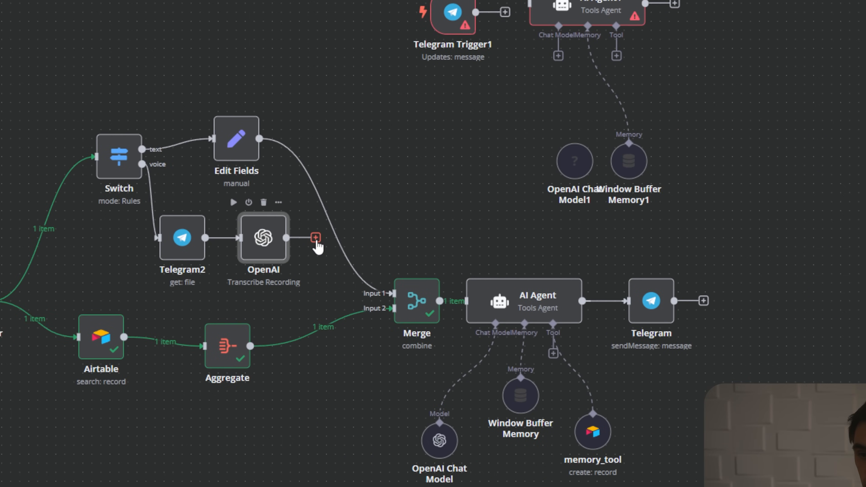
{"action": "left_click_drag", "start_coordinate": [316, 240], "coordinate": [392, 294]}
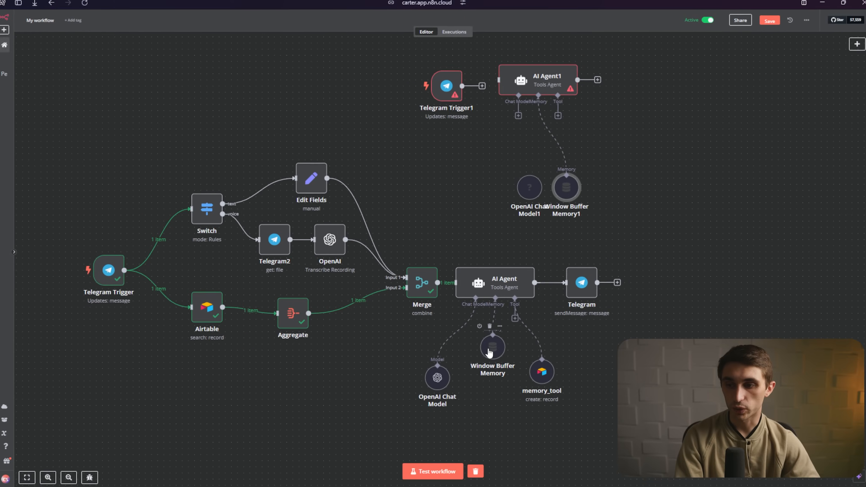
{"action": "left_click", "coordinate": [490, 354]}
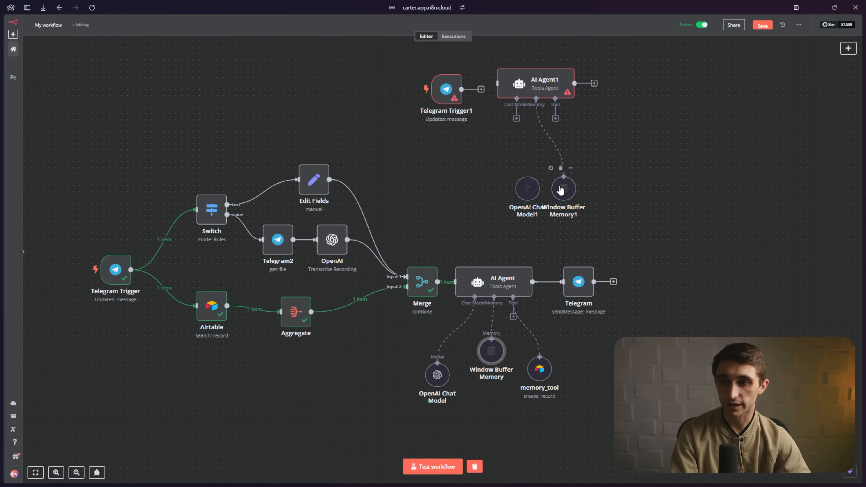
- Copy the session Key expression from Window Buffer Memory1
{"action": "left_click_drag", "start_coordinate": [564, 189], "coordinate": [617, 171]}
{"action": "double_click", "coordinate": [617, 171]}
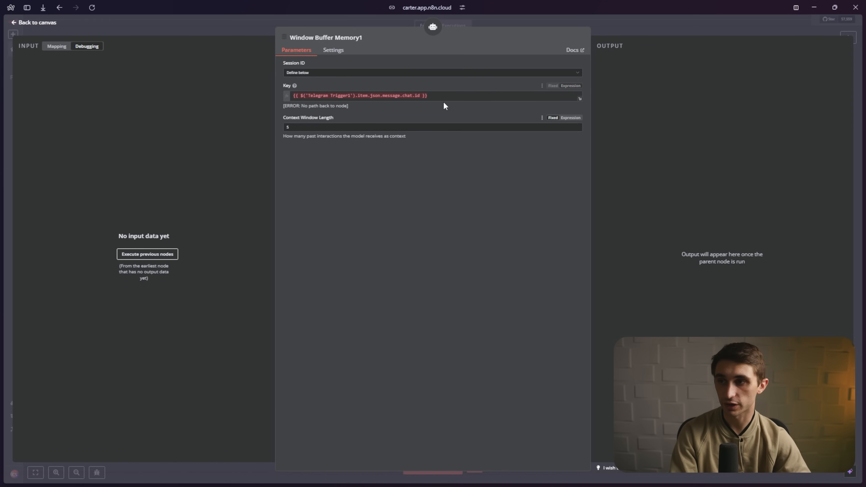
{"action": "left_click_drag", "start_coordinate": [443, 101], "coordinate": [193, 95]}
{"action": "key", "text": "ctrl+c"}
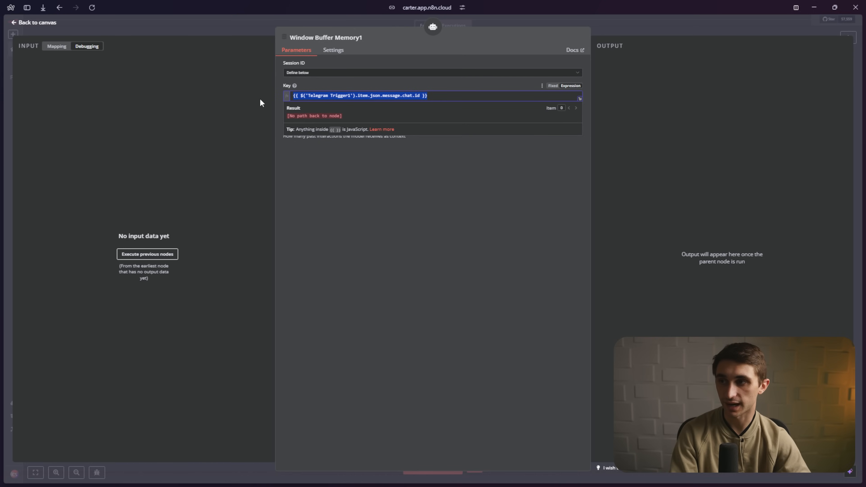
{"action": "left_click", "coordinate": [52, 23]}
- Paste it into Window Buffer Memory's Key, changing 'Telegram Trigger1' to 'Telegram Trigger'
{"action": "double_click", "coordinate": [490, 359]}
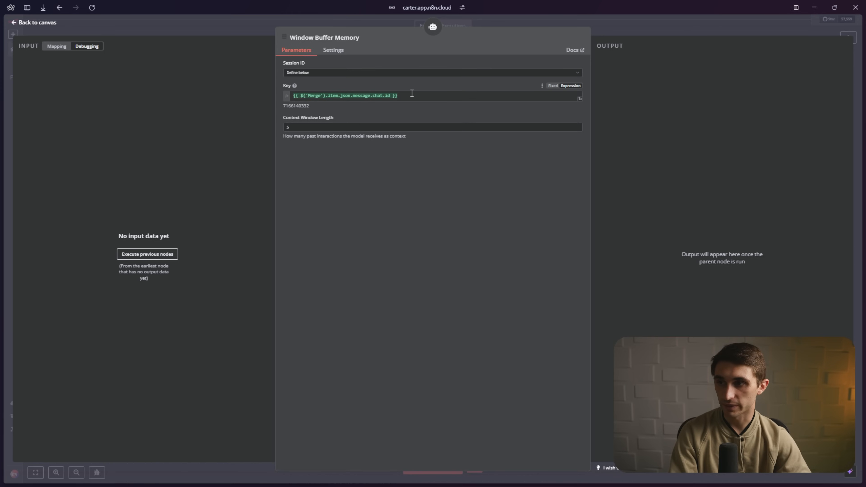
{"action": "left_click_drag", "start_coordinate": [412, 95], "coordinate": [260, 95]}
{"action": "key", "text": "ctrl+v"}
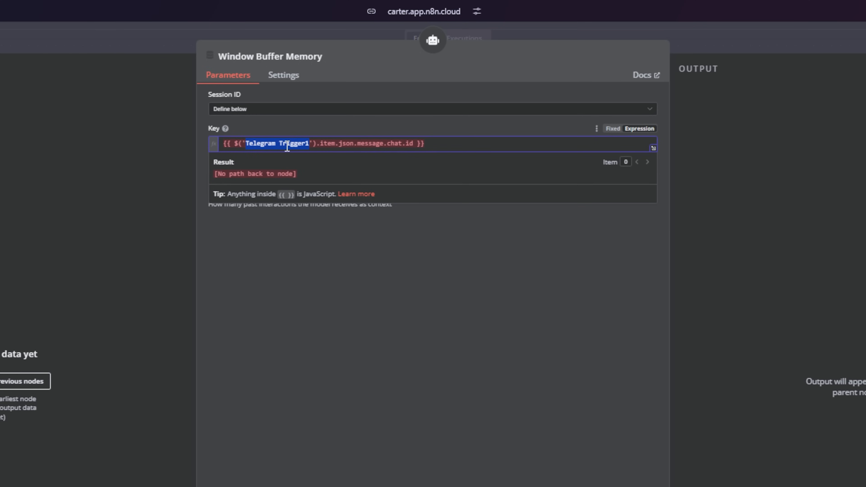
{"action": "left_click", "coordinate": [308, 144]}
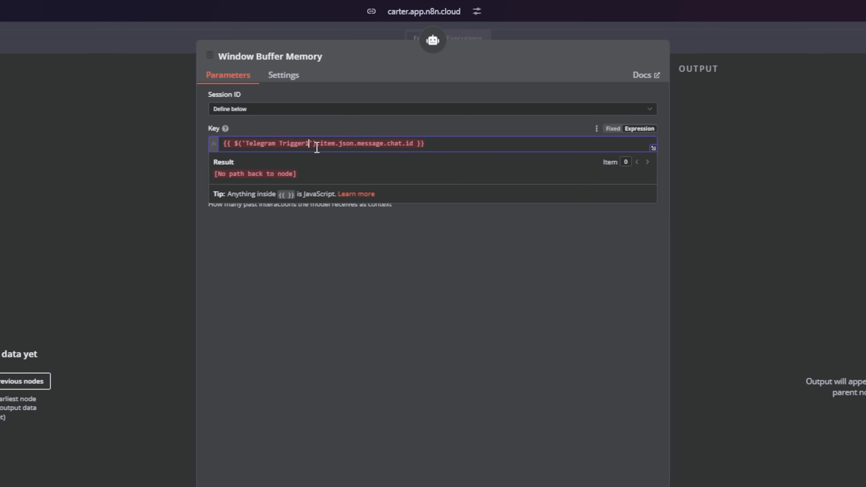
{"action": "key", "text": "BackSpace"}
{"action": "left_click", "coordinate": [420, 310]}
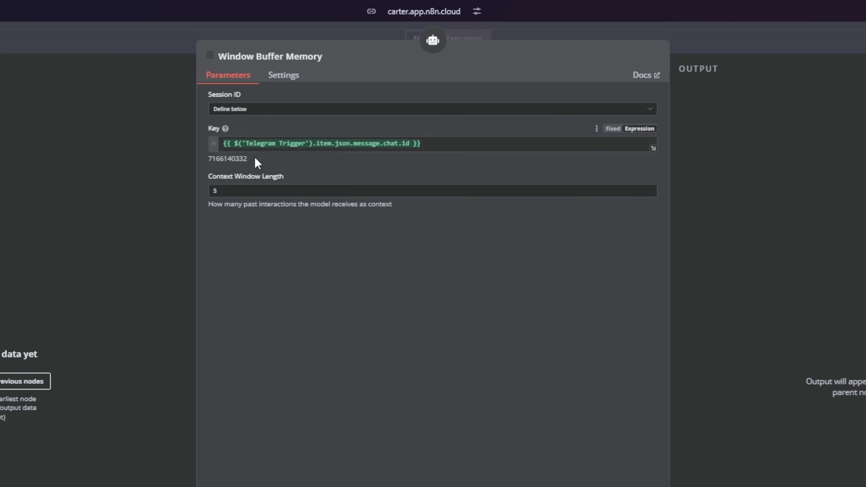
{"action": "left_click", "coordinate": [297, 270]}
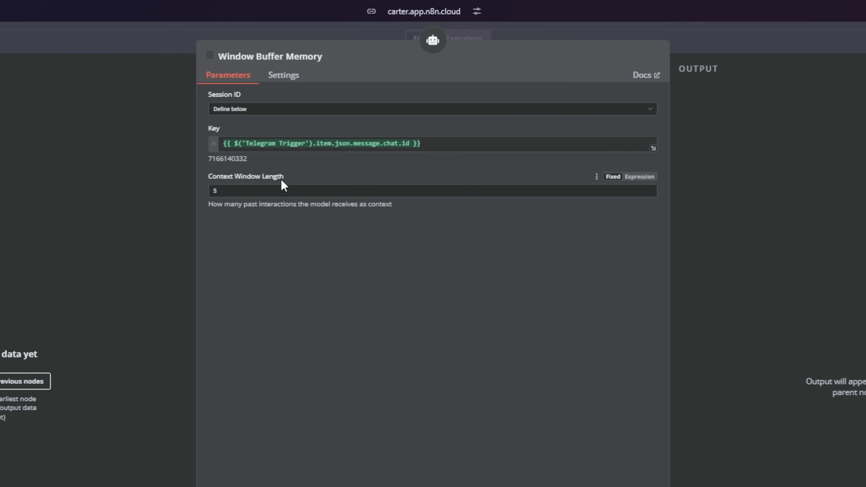
{"action": "left_click", "coordinate": [42, 34]}
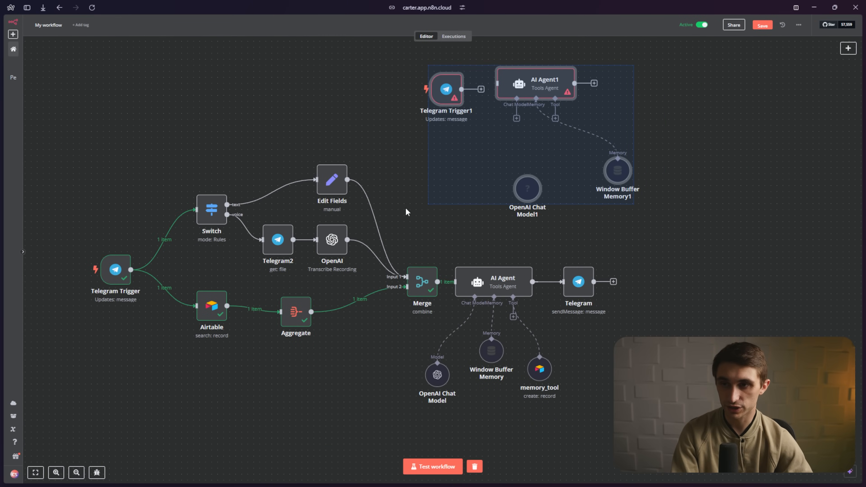
- Delete the selected duplicate node group and nudge the remaining nodes into a tidy layout
{"action": "key", "text": "Delete"}
{"action": "key", "text": "1"}
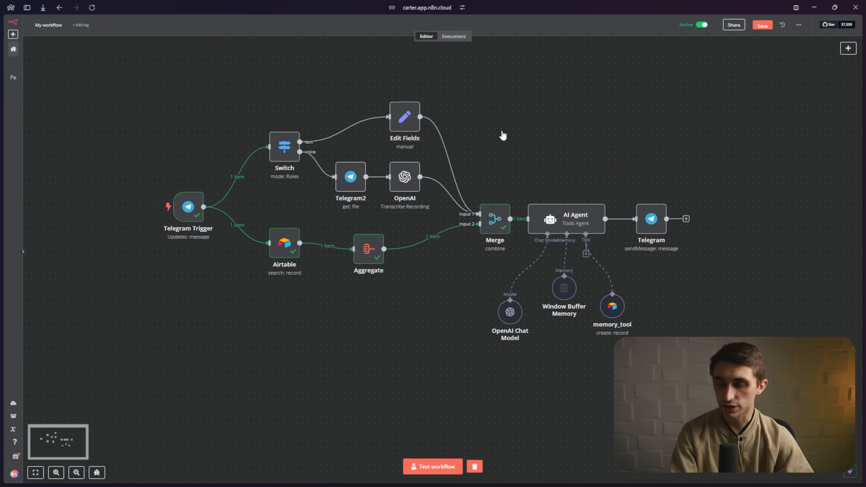
{"action": "scroll", "coordinate": [502, 136], "scroll_direction": "down", "scroll_amount": 3}
{"action": "scroll", "coordinate": [503, 136], "scroll_direction": "right", "scroll_amount": 4}
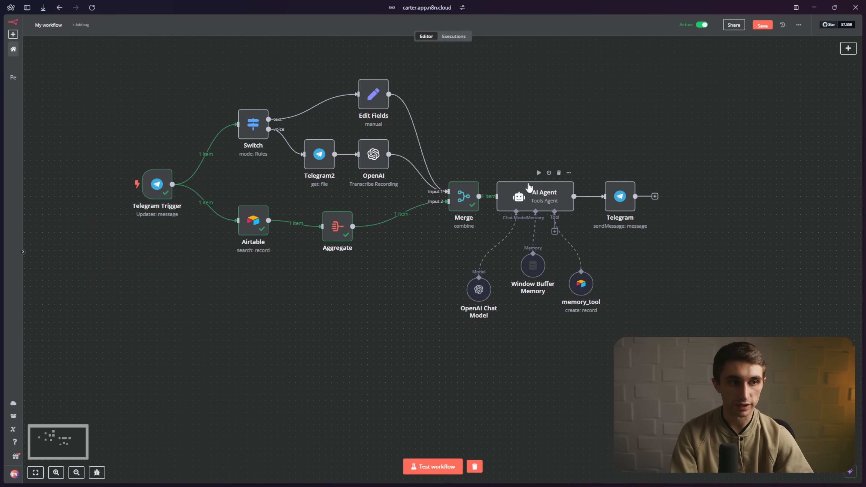
{"action": "left_click_drag", "start_coordinate": [396, 66], "coordinate": [354, 183]}
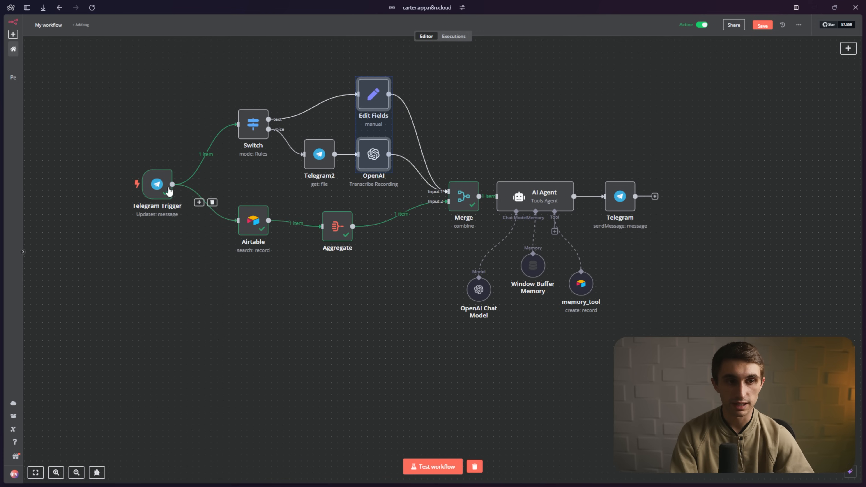
{"action": "left_click_drag", "start_coordinate": [153, 185], "coordinate": [151, 183]}
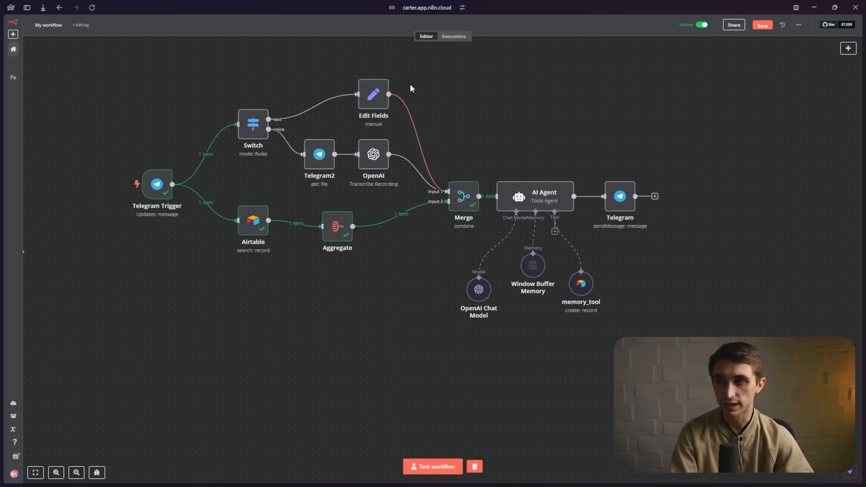
{"action": "left_click_drag", "start_coordinate": [374, 109], "coordinate": [345, 193]}
{"action": "left_click", "coordinate": [499, 129]}
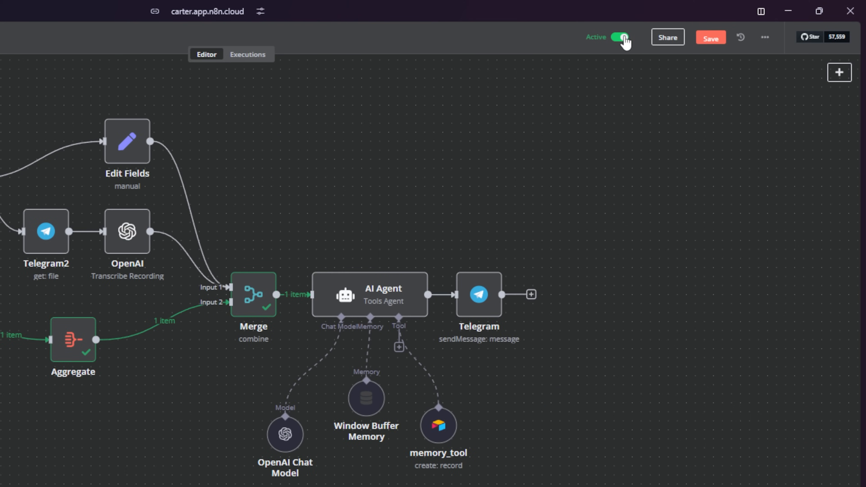
- Save the workflow and send Super Memory Bot a 5-second voice message
{"action": "left_click", "coordinate": [714, 39]}
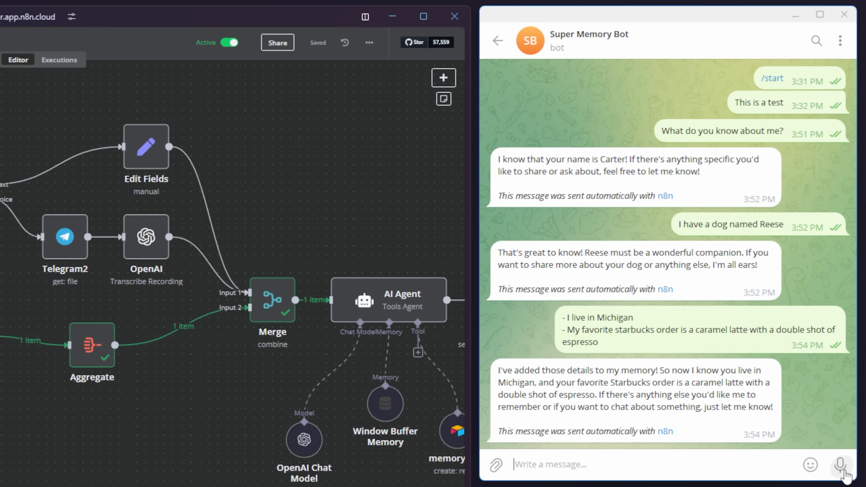
{"action": "left_click_drag", "start_coordinate": [845, 474], "coordinate": [846, 474]}
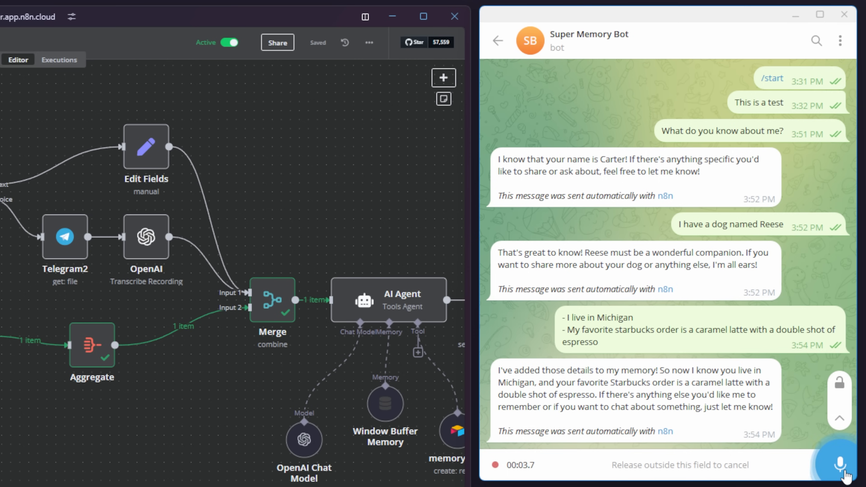
{"action": "left_click_drag", "start_coordinate": [846, 476], "coordinate": [846, 475]}
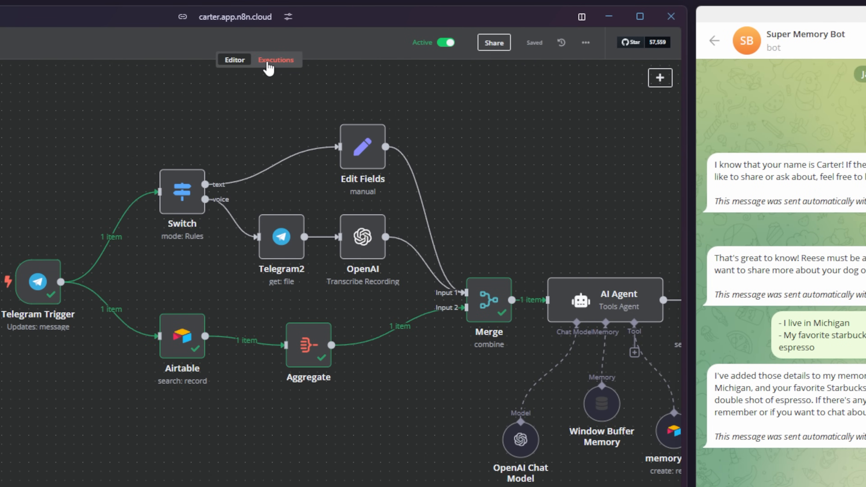
- Debug the failed voice-message execution in the editor and select the erroring AI Agent node
{"action": "left_click", "coordinate": [268, 62]}
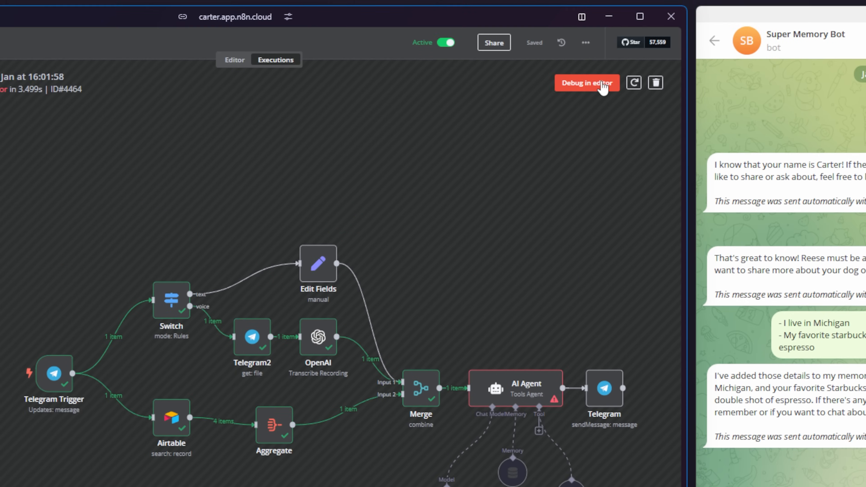
{"action": "left_click", "coordinate": [606, 85]}
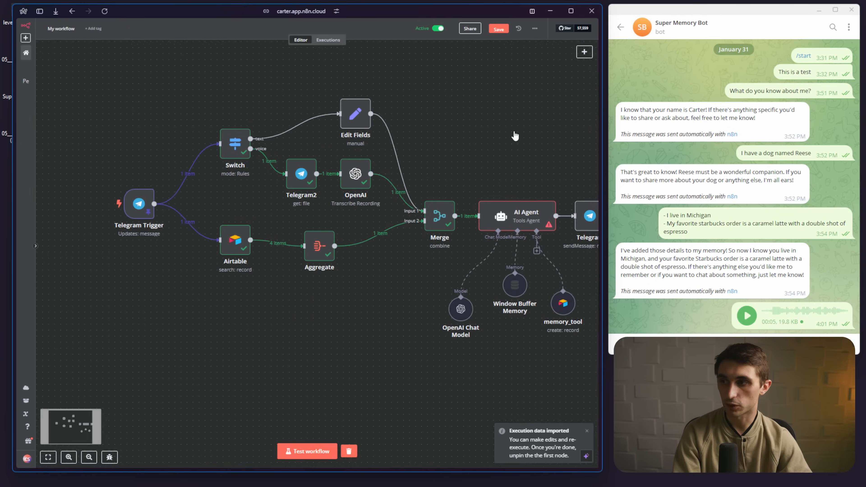
{"action": "left_click_drag", "start_coordinate": [516, 136], "coordinate": [451, 149]}
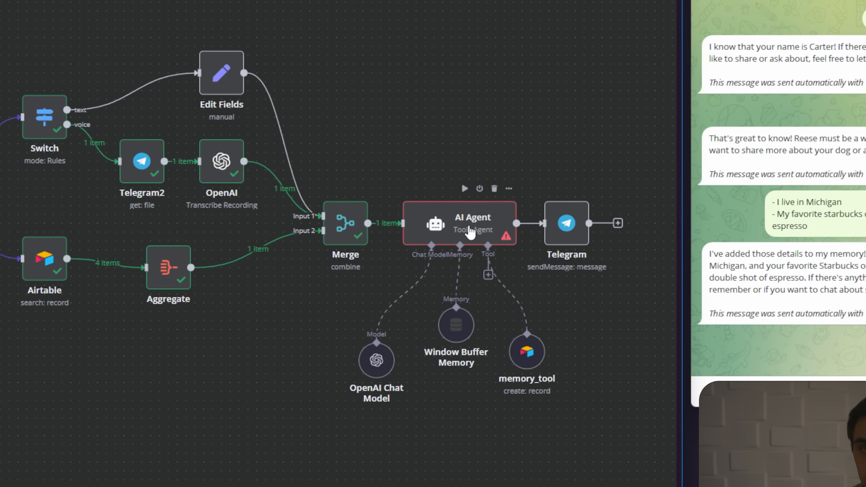
{"action": "left_click", "coordinate": [458, 236]}
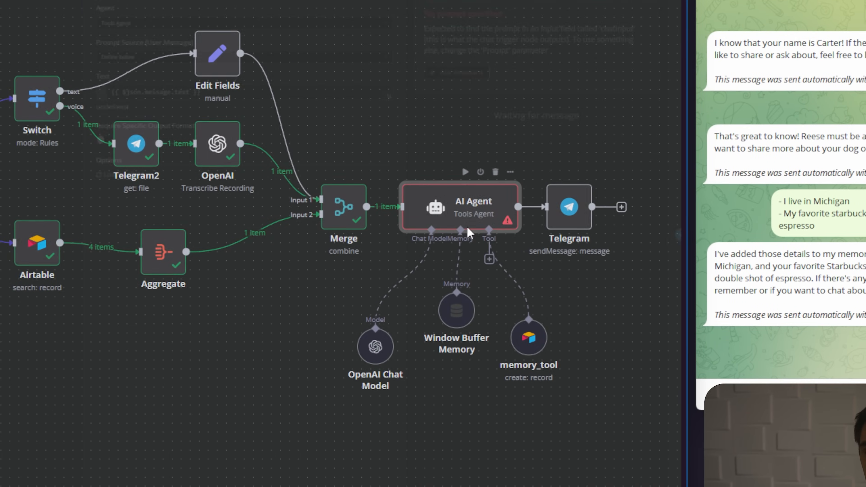
- Replace the AI Agent's prompt expression with the merged {{ $json.text }} input field
{"action": "double_click", "coordinate": [471, 233]}
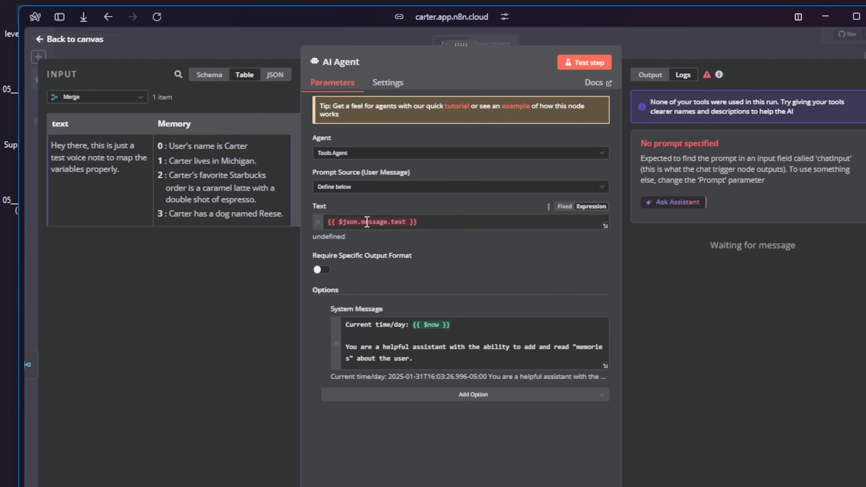
{"action": "left_click", "coordinate": [436, 224]}
{"action": "key", "text": "ctrl+a"}
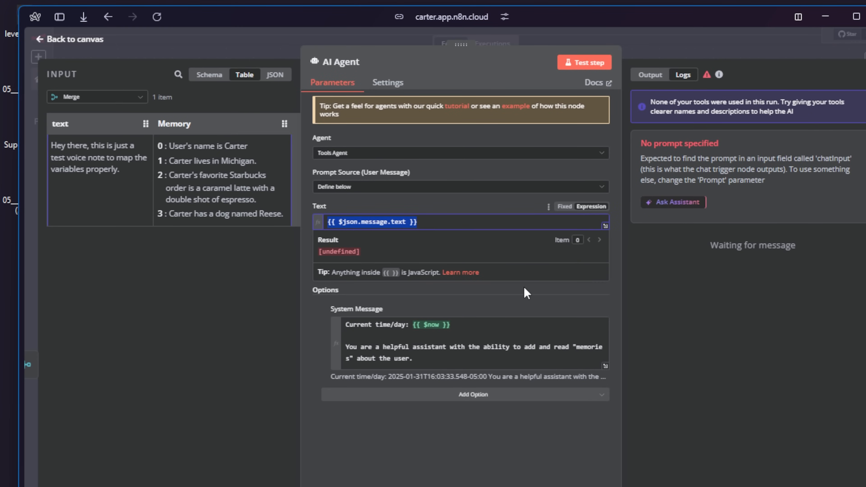
{"action": "key", "text": "BackSpace"}
{"action": "left_click", "coordinate": [155, 136]}
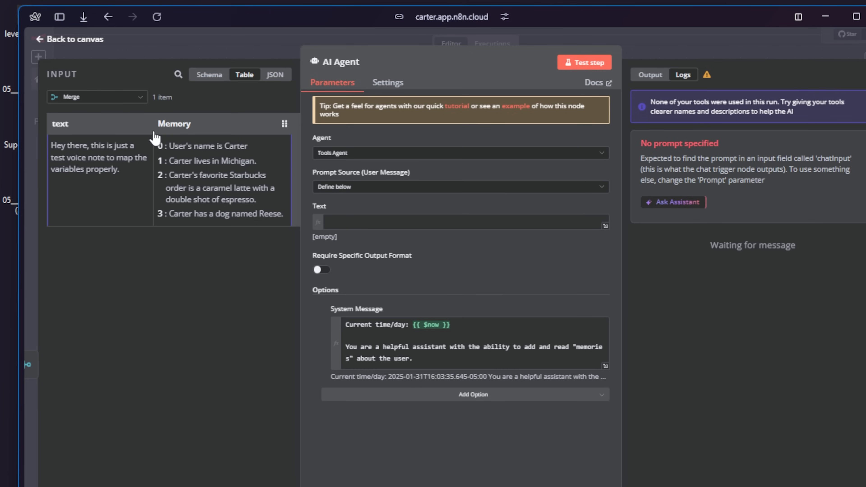
{"action": "left_click_drag", "start_coordinate": [146, 124], "coordinate": [392, 227]}
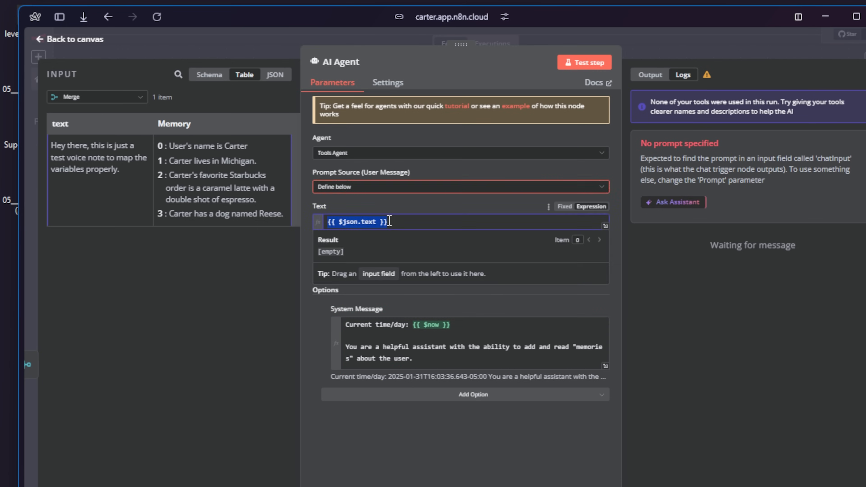
{"action": "left_click", "coordinate": [83, 39]}
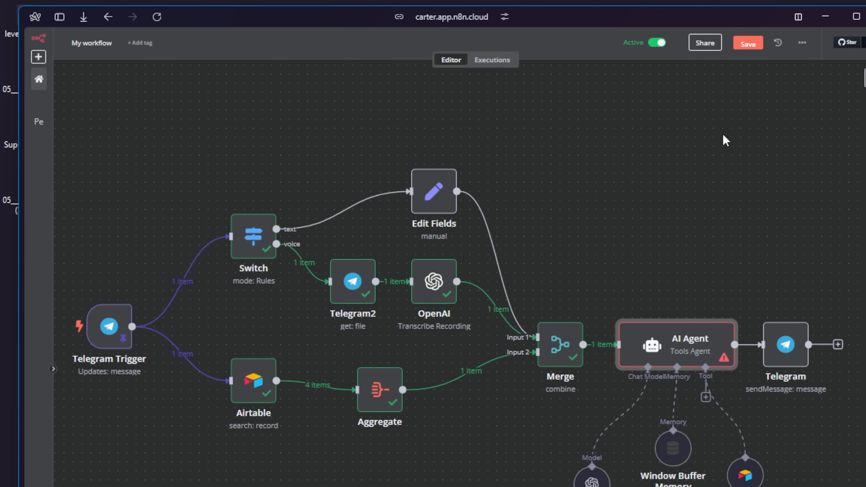
- Save the workflow and unpin the Telegram Trigger's test data
{"action": "left_click", "coordinate": [756, 45]}
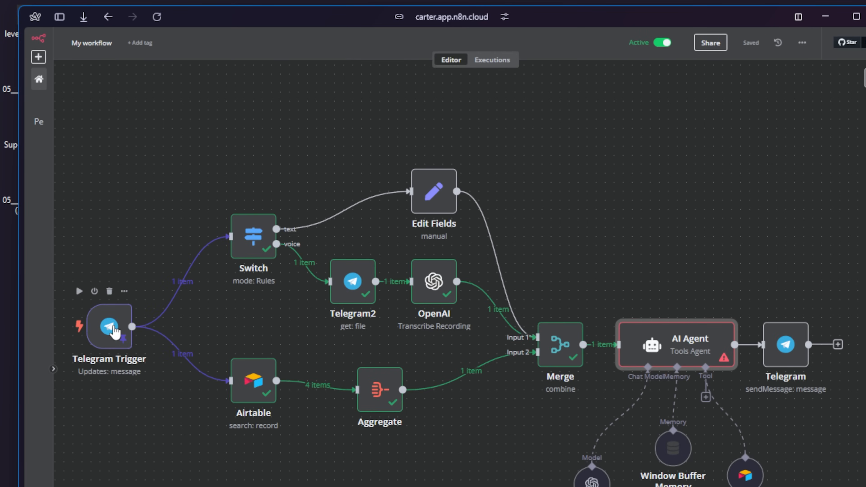
{"action": "double_click", "coordinate": [113, 326]}
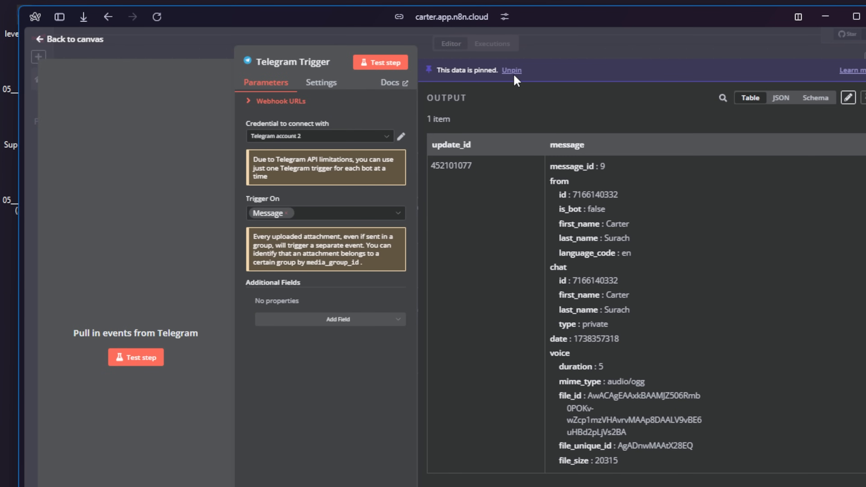
{"action": "left_click", "coordinate": [512, 71]}
{"action": "left_click", "coordinate": [89, 41]}
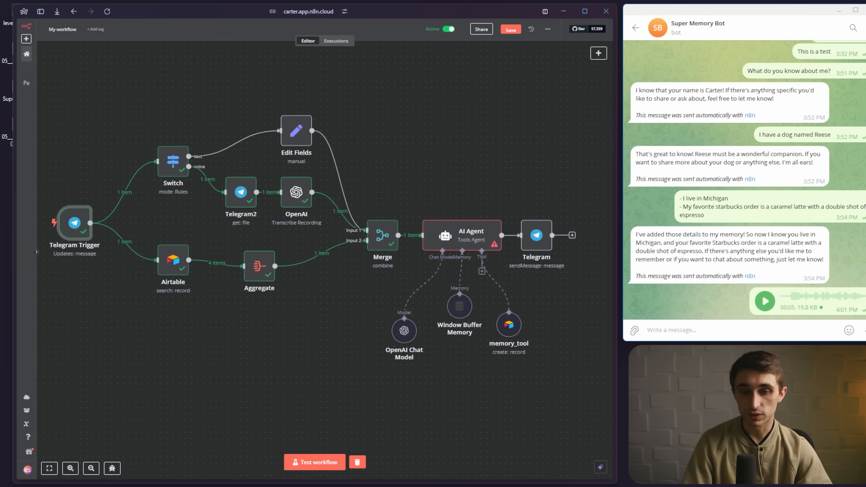
- Send the bot a new voice note, read its memory-based reply, and view the successful run in Executions
{"action": "left_click", "coordinate": [849, 322]}
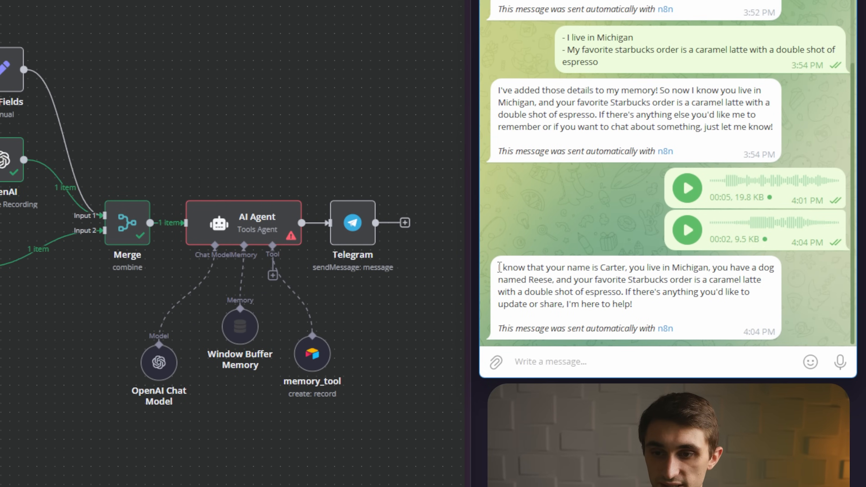
{"action": "left_click_drag", "start_coordinate": [500, 268], "coordinate": [704, 306]}
{"action": "left_click", "coordinate": [704, 307]}
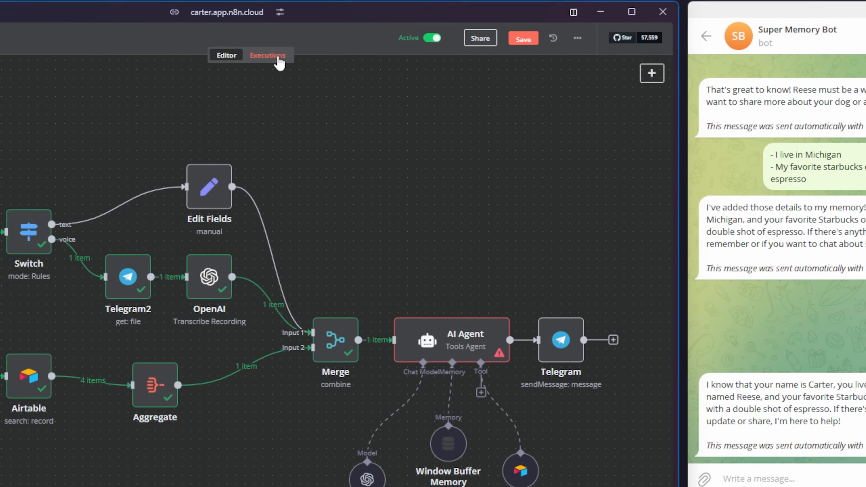
{"action": "left_click", "coordinate": [278, 58]}
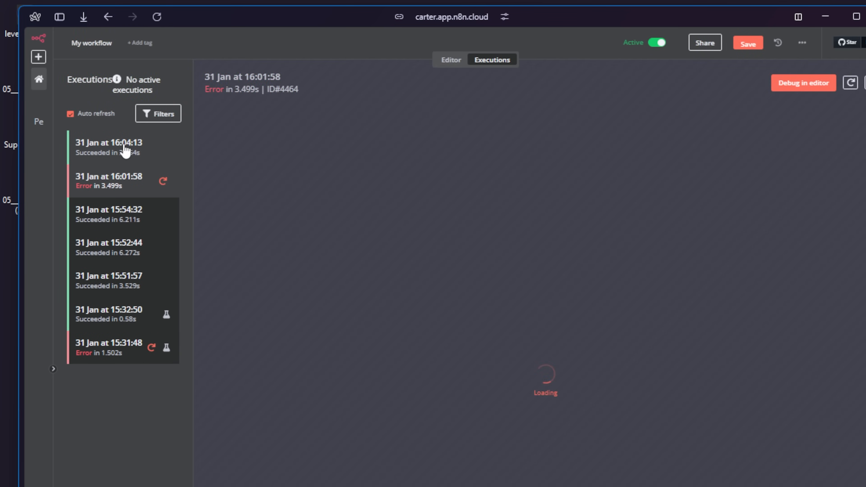
{"action": "left_click", "coordinate": [124, 145]}
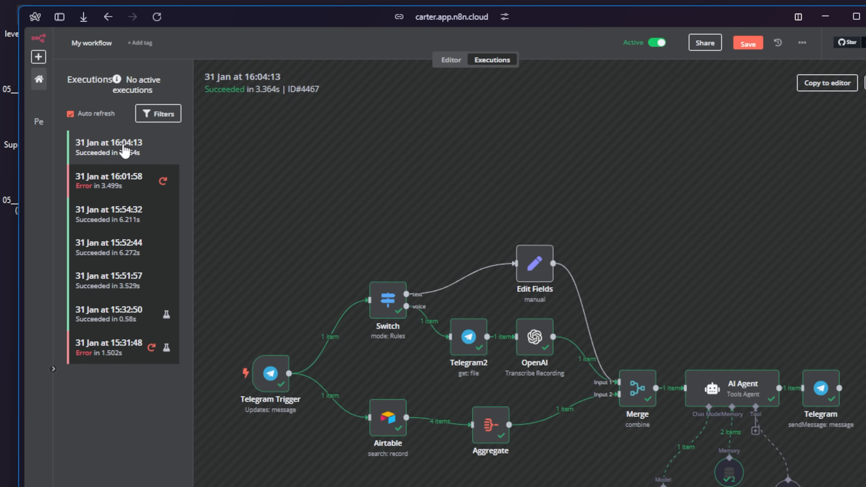